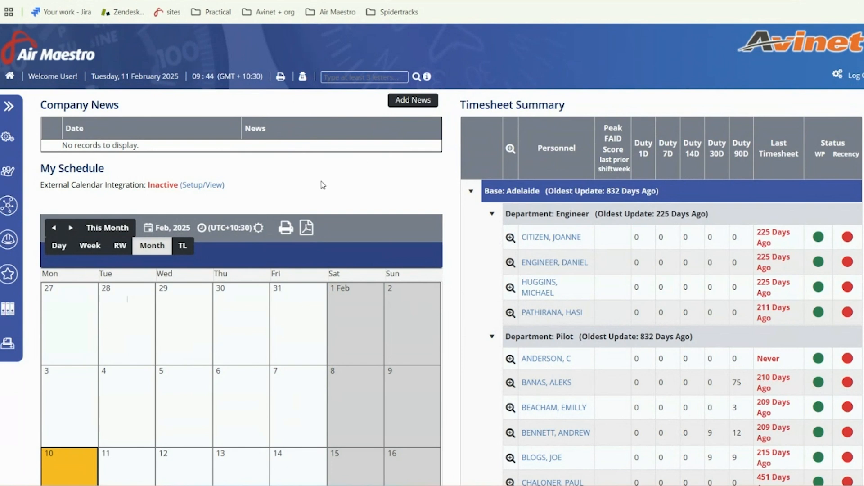
- Expand the navigation sidebar and its Operations section to list the operations modules
scroll(455, 245, down, 4)
scroll(455, 245, up, 4)
click(8, 106)
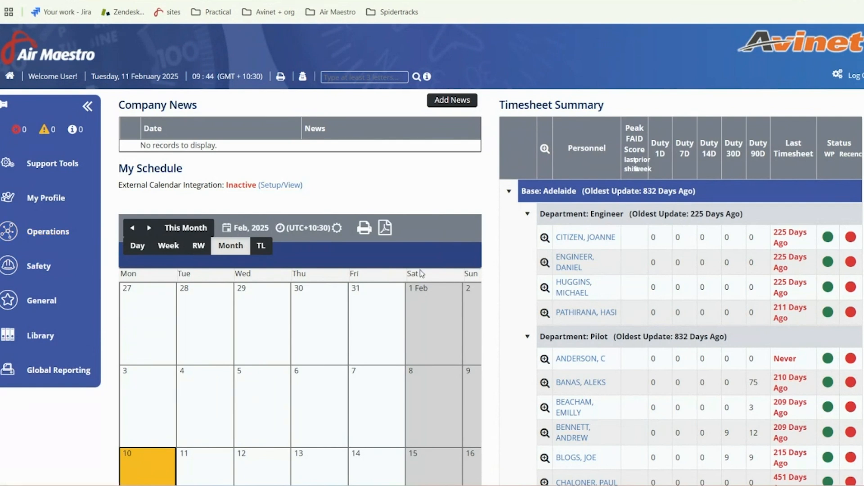
click(47, 232)
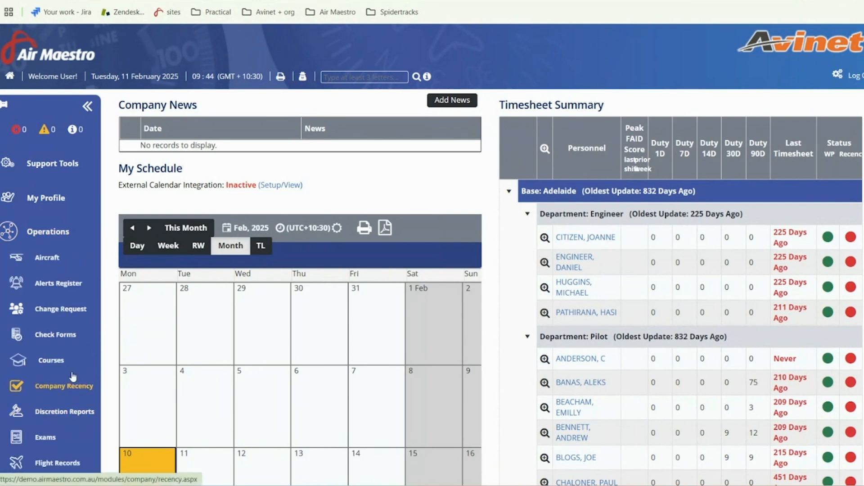
- Look through the modules listed under Operations, from Aircraft down to Scheduling, including Personnel
scroll(73, 376, down, 6)
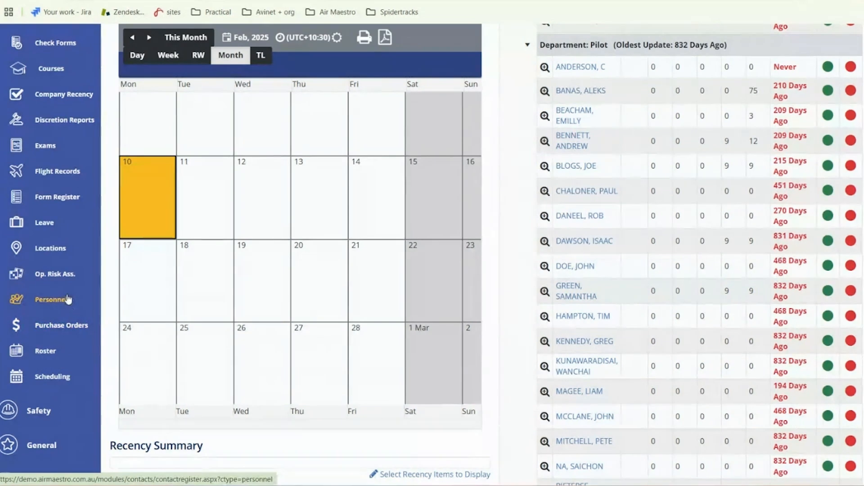
scroll(411, 231, up, 3)
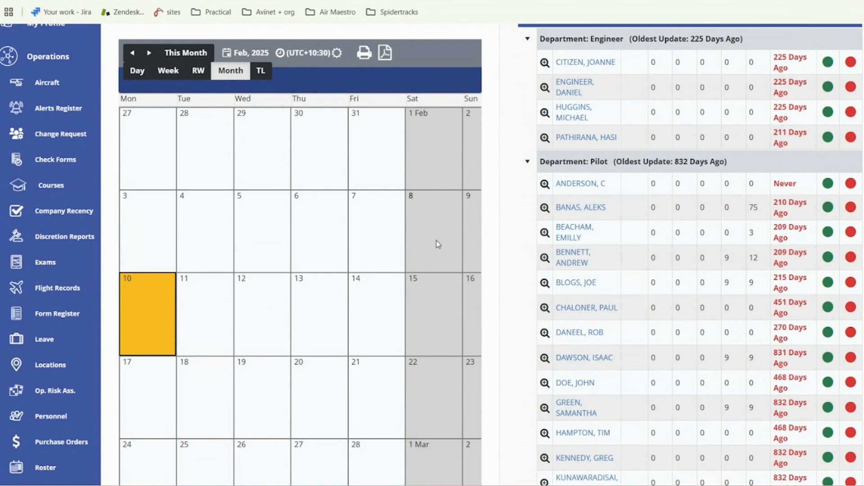
scroll(276, 289, up, 5)
scroll(237, 255, down, 6)
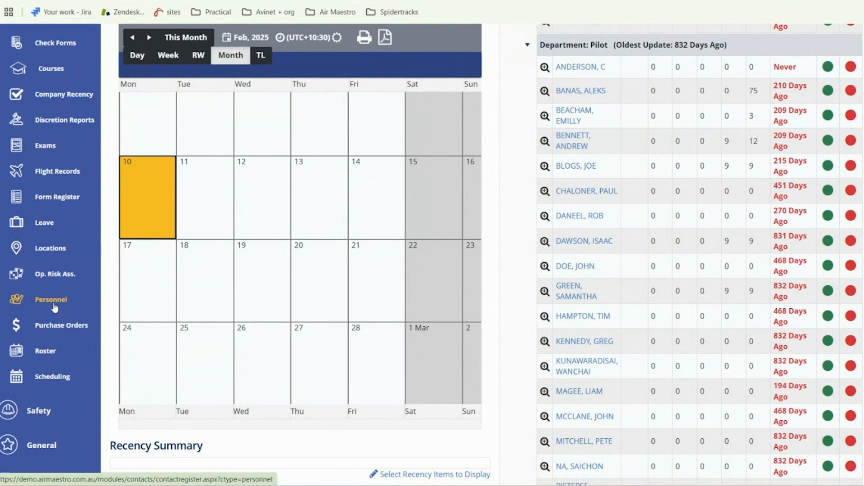
scroll(72, 274, up, 6)
scroll(79, 274, down, 4)
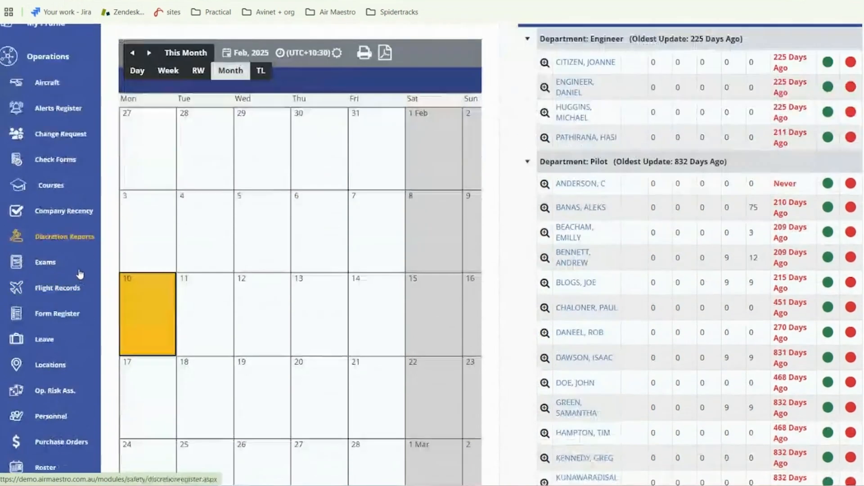
scroll(80, 274, down, 1)
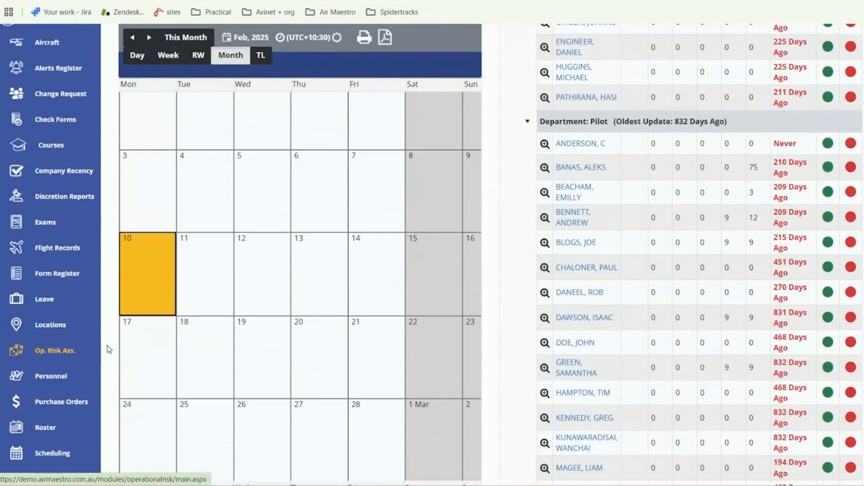
scroll(110, 342, up, 5)
scroll(104, 347, down, 4)
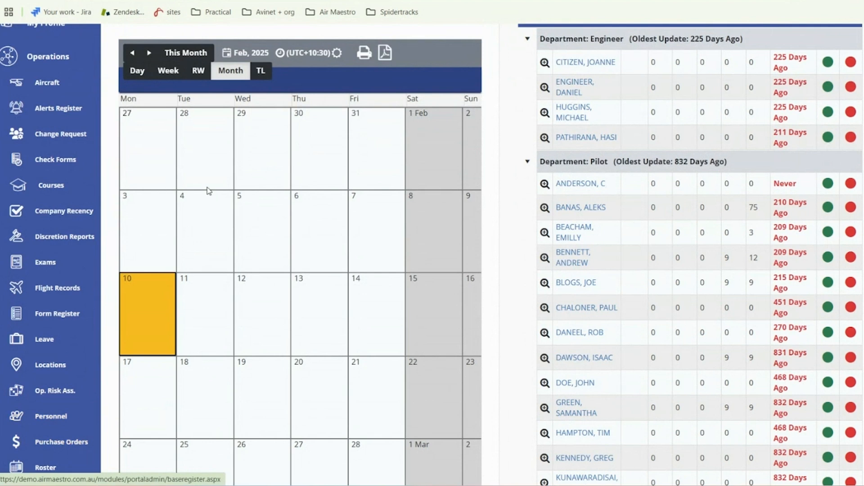
scroll(135, 234, up, 5)
scroll(78, 276, down, 5)
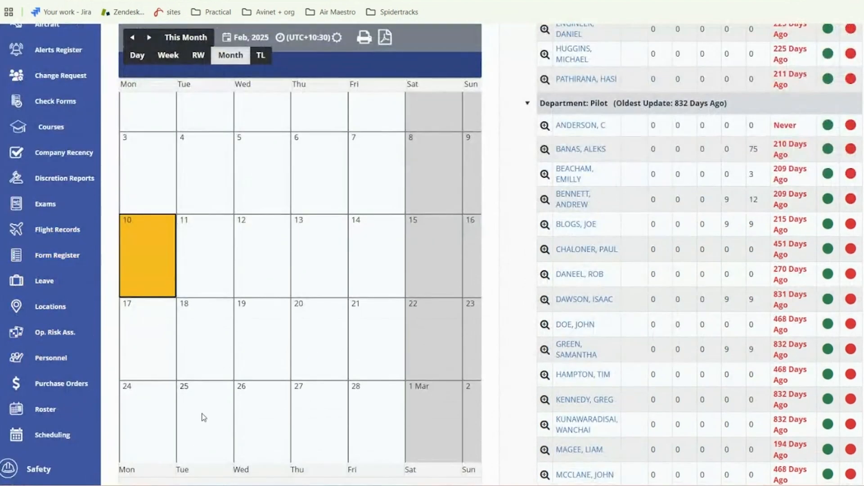
scroll(203, 414, up, 5)
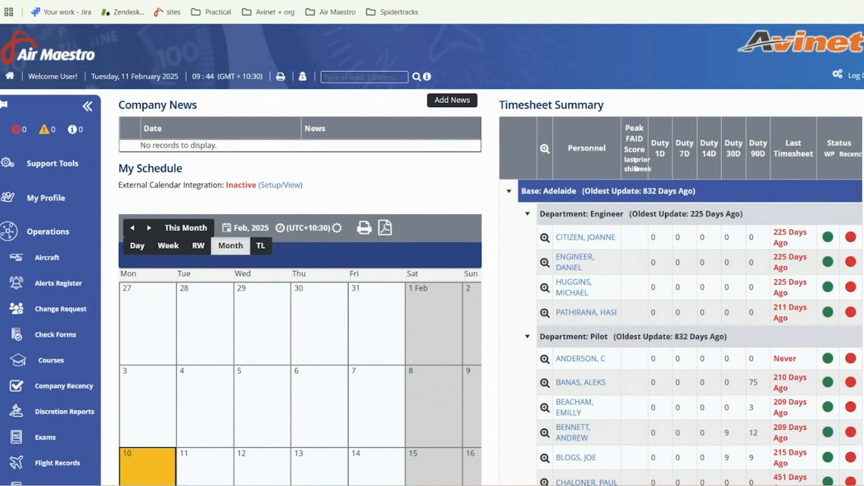
scroll(114, 168, down, 4)
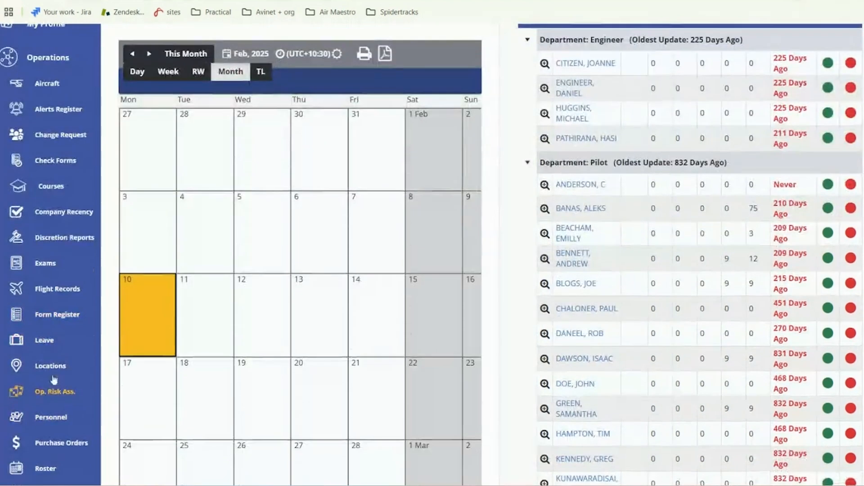
scroll(54, 380, up, 4)
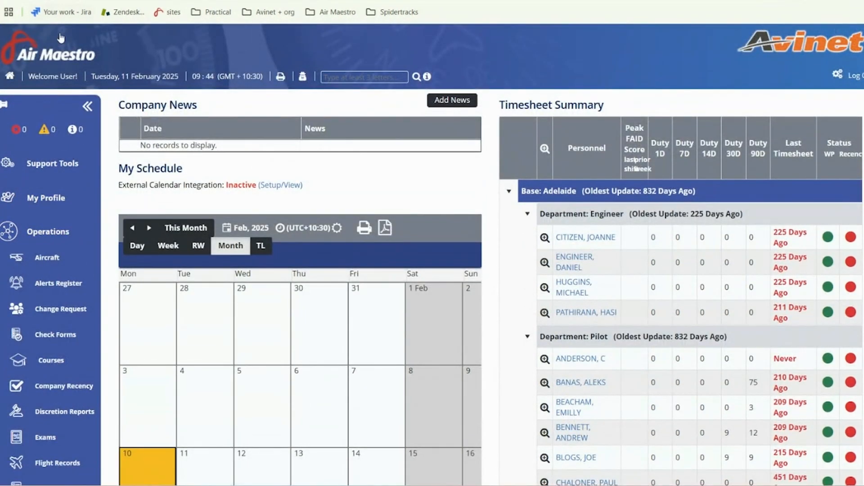
scroll(45, 257, down, 5)
scroll(284, 364, up, 5)
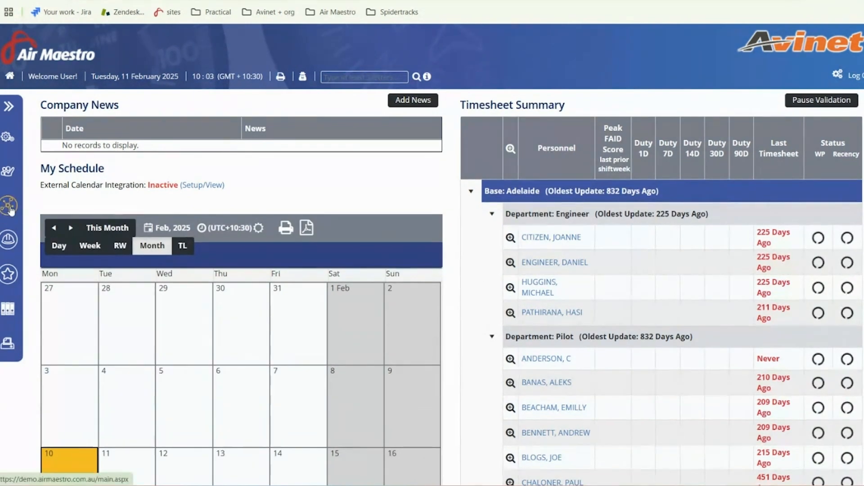
- Open the Personnel register from the Operations modules
mouse_move(7, 217)
scroll(48, 360, down, 4)
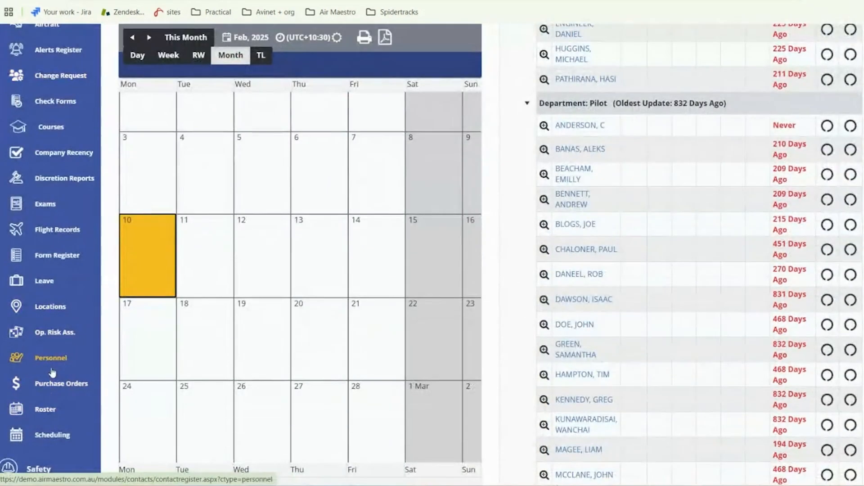
click(61, 365)
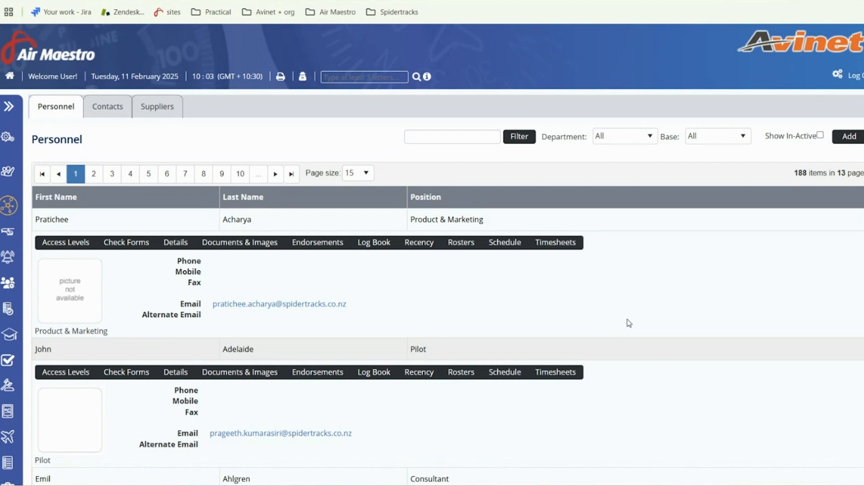
- Include inactive personnel in the register and hide them again
drag(766, 136, 814, 137)
click(820, 135)
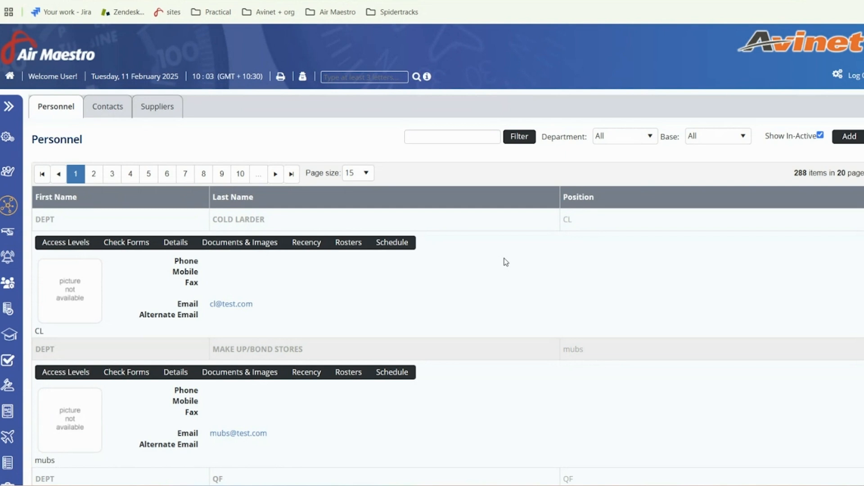
click(821, 135)
- Examine the text, department and base filters of the personnel register, leaving both selections at All
click(467, 139)
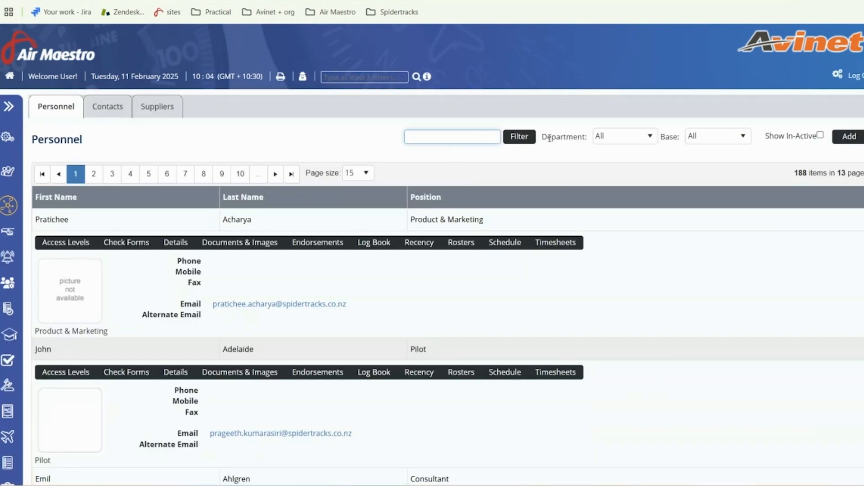
click(634, 141)
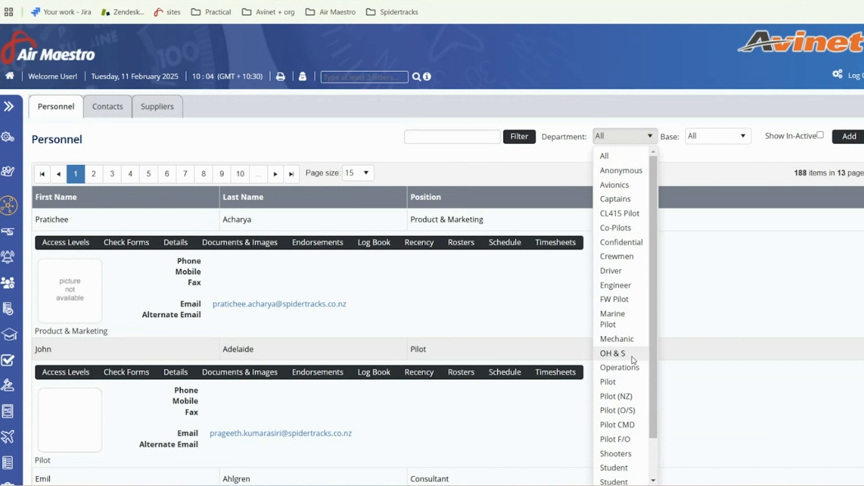
click(716, 137)
click(648, 180)
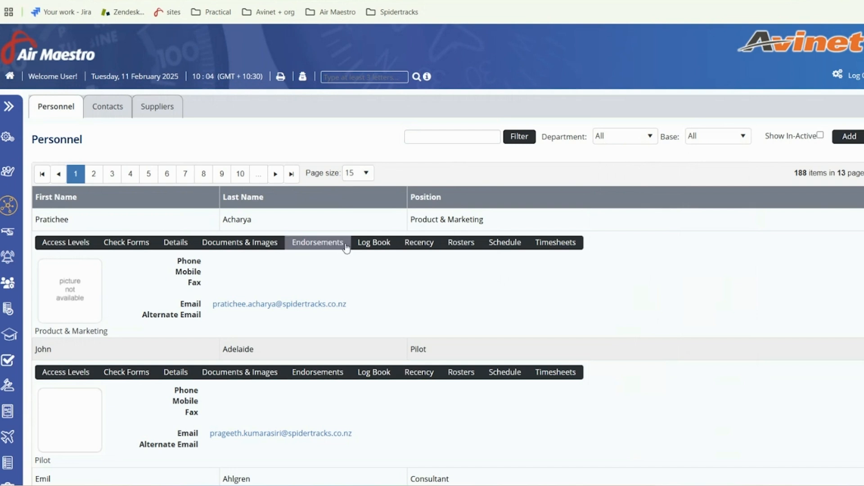
- Set the personnel register's page size to 50 records per page
scroll(378, 261, down, 10)
scroll(404, 278, down, 20)
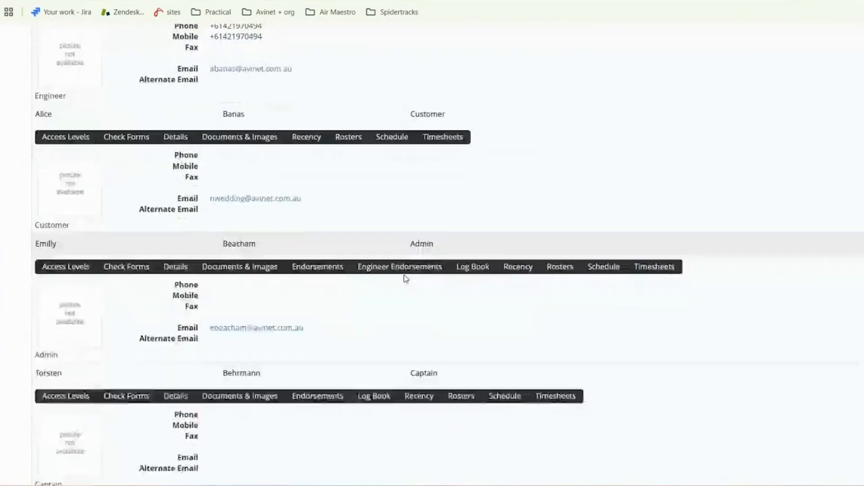
scroll(303, 276, up, 15)
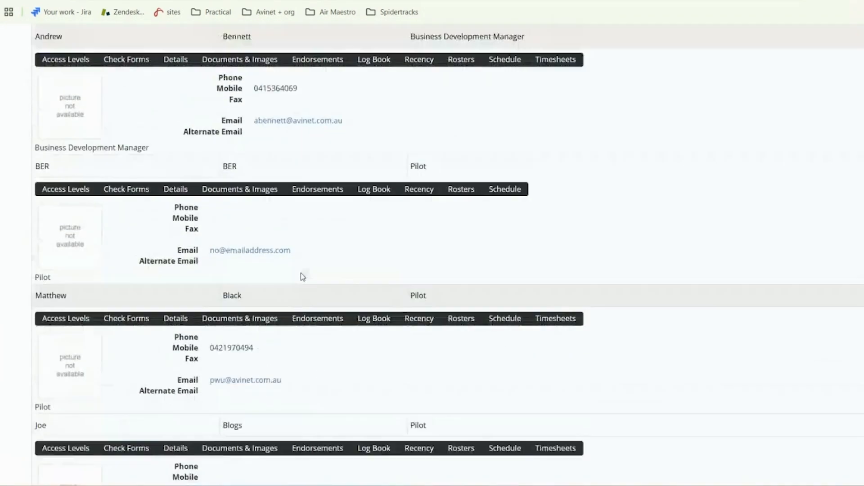
scroll(312, 251, up, 10)
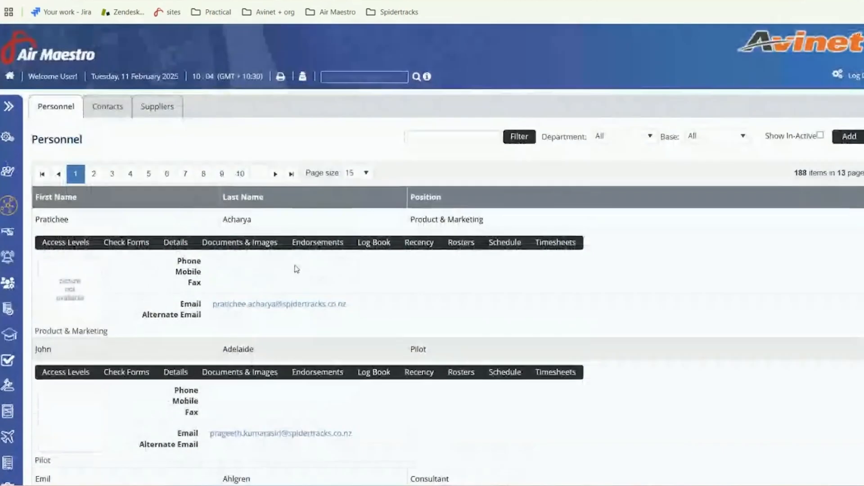
click(368, 174)
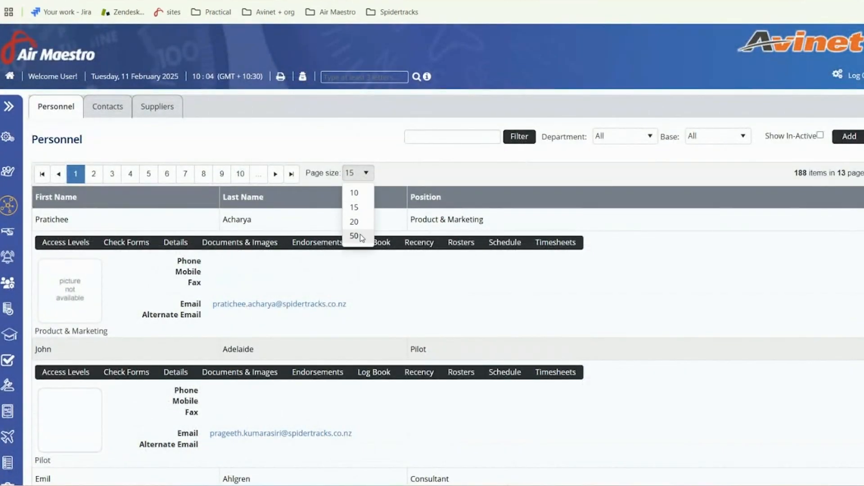
click(355, 235)
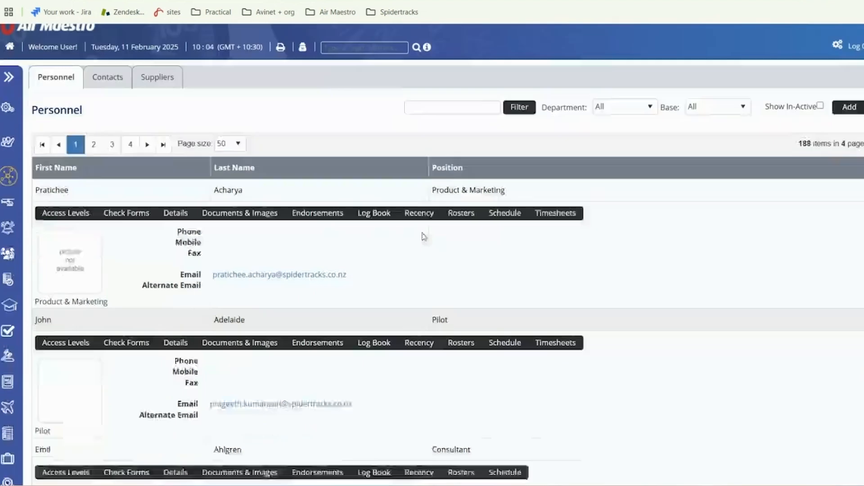
- Browse the enlarged personnel list and examine the contact details and record links offered for each person
scroll(439, 236, down, 10)
scroll(439, 244, down, 5)
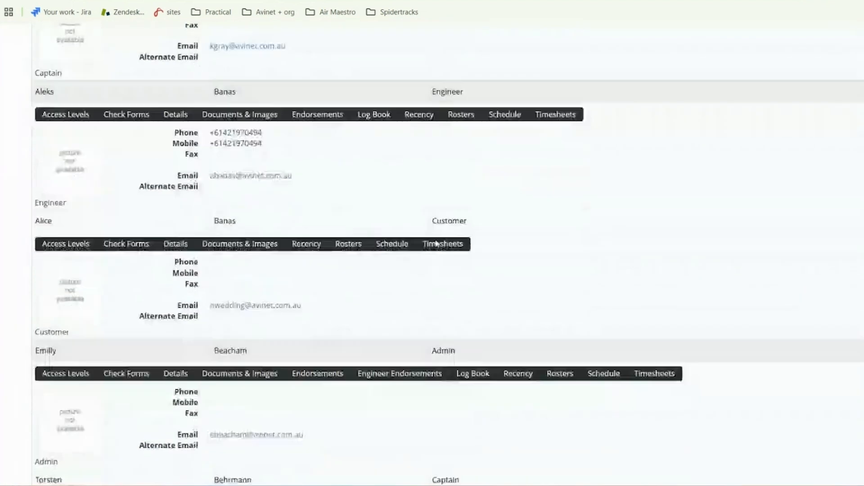
scroll(436, 243, up, 20)
scroll(429, 227, up, 3)
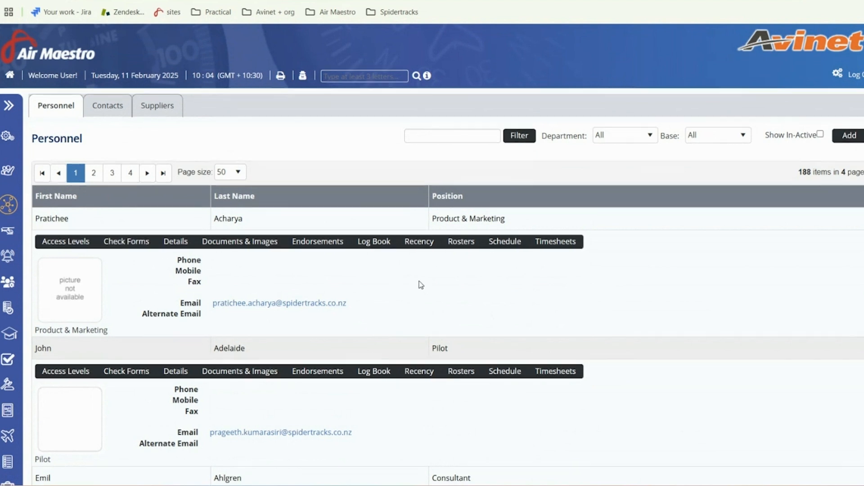
scroll(419, 284, down, 1)
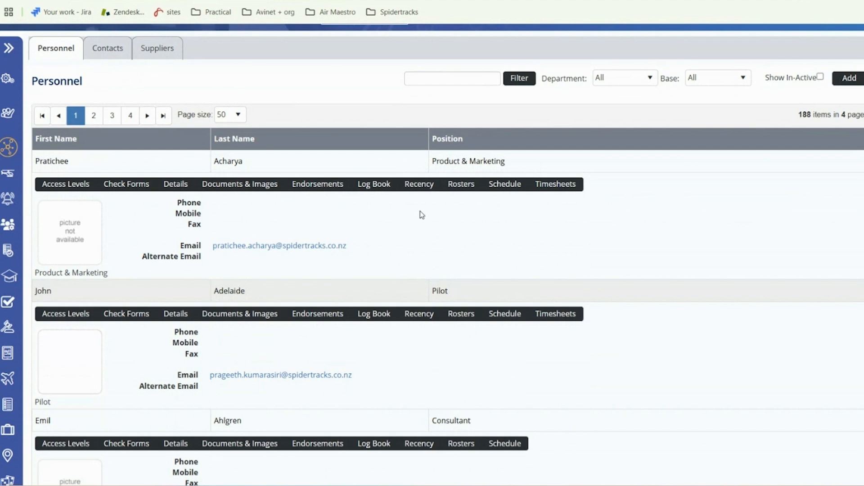
scroll(495, 311, down, 2)
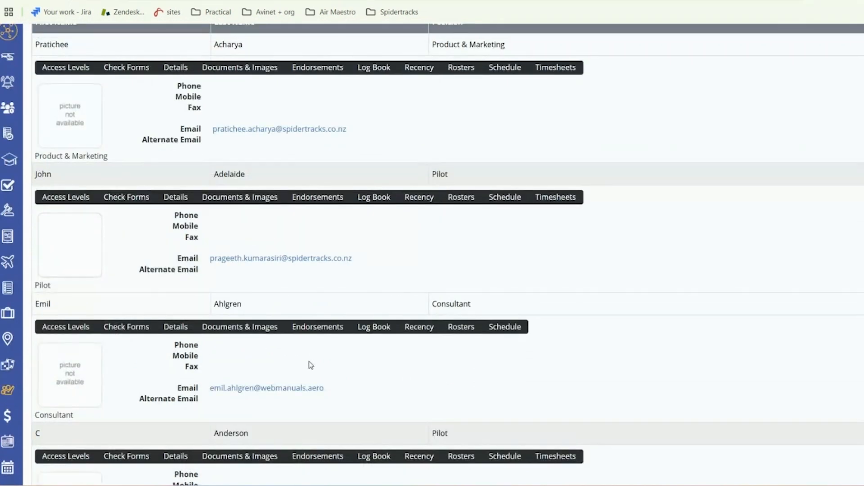
scroll(306, 346, up, 3)
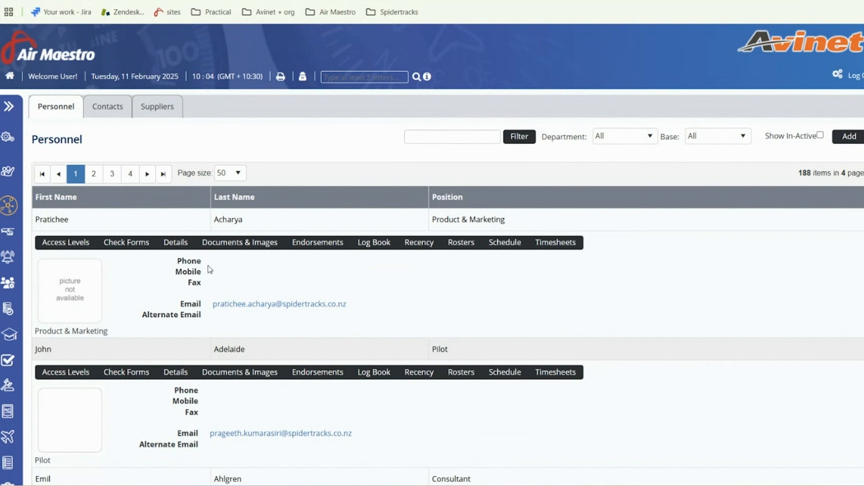
- Open the personnel details of the pilot listed second in the register
scroll(180, 364, down, 1)
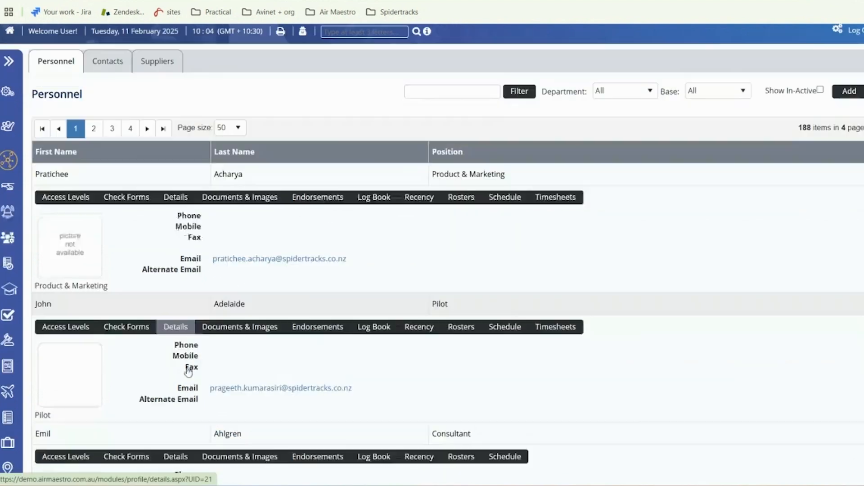
scroll(188, 371, down, 1)
click(180, 314)
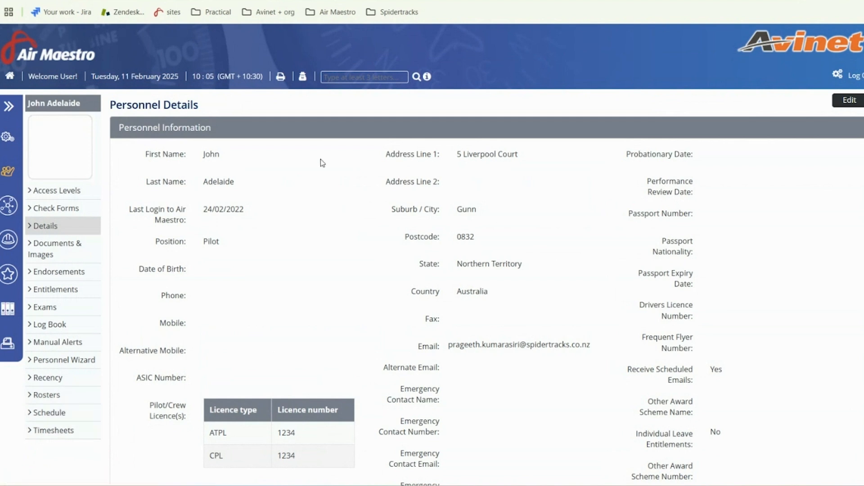
- Review the pilot's personnel information, licences and employment history, including the Employment Band and Employee ID fields
scroll(386, 188, down, 3)
scroll(571, 391, up, 3)
scroll(511, 177, down, 4)
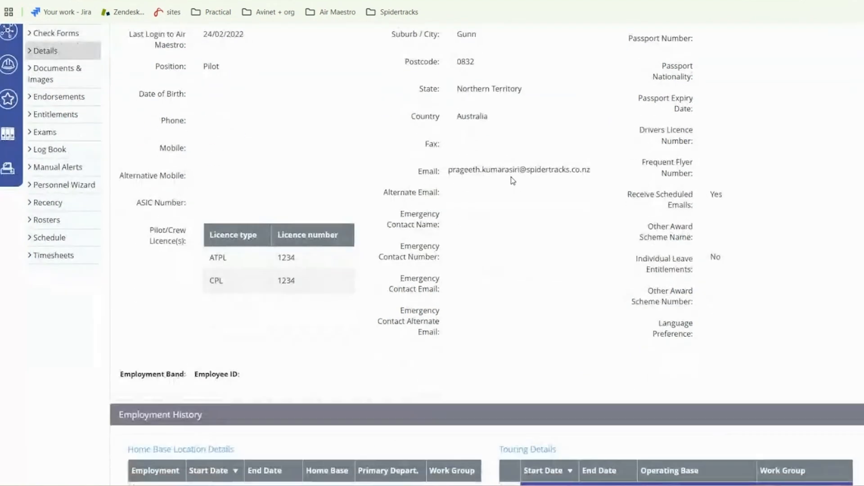
scroll(512, 180, down, 3)
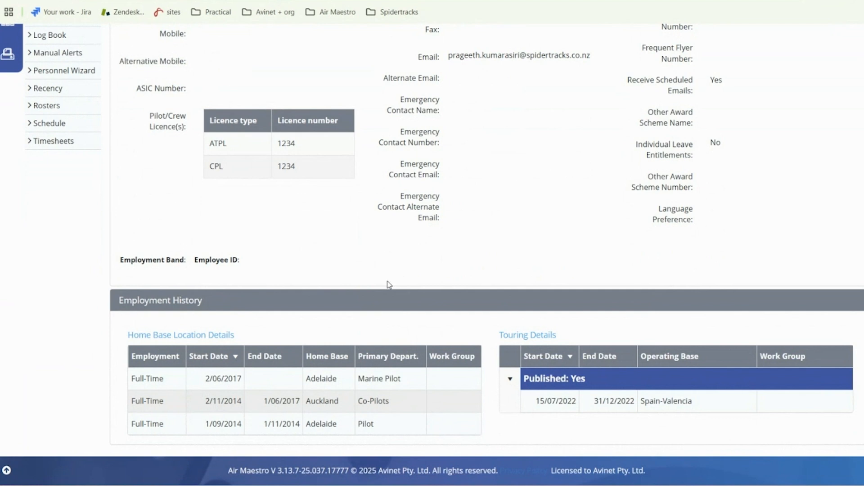
scroll(389, 284, up, 4)
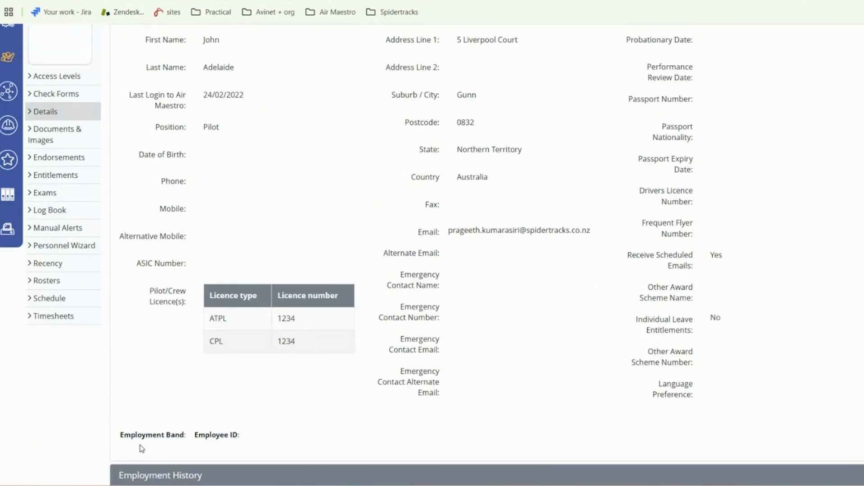
drag(128, 436, 267, 455)
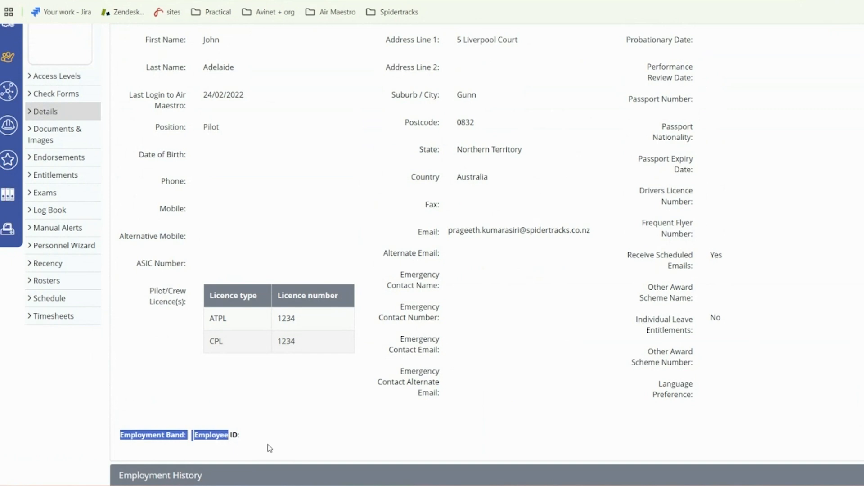
- Recheck the pilot's personnel information and open the record for editing
click(263, 446)
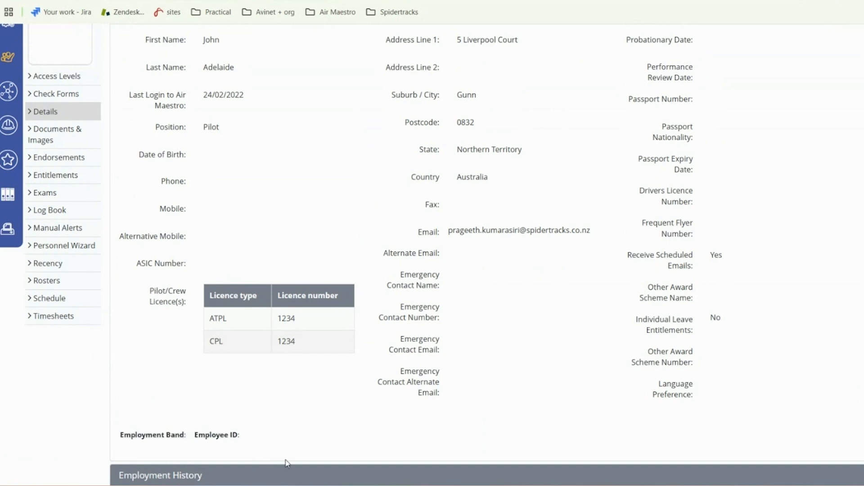
scroll(291, 363, down, 1)
scroll(321, 386, up, 3)
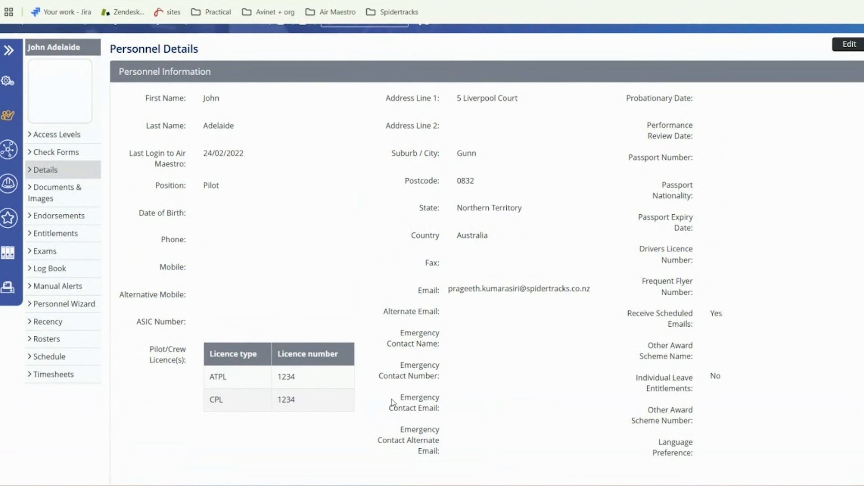
scroll(666, 365, up, 1)
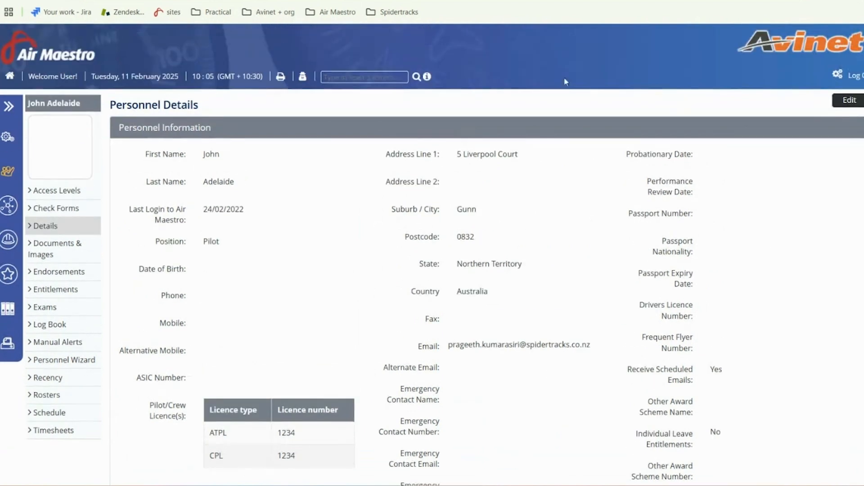
scroll(453, 261, down, 2)
scroll(480, 235, up, 1)
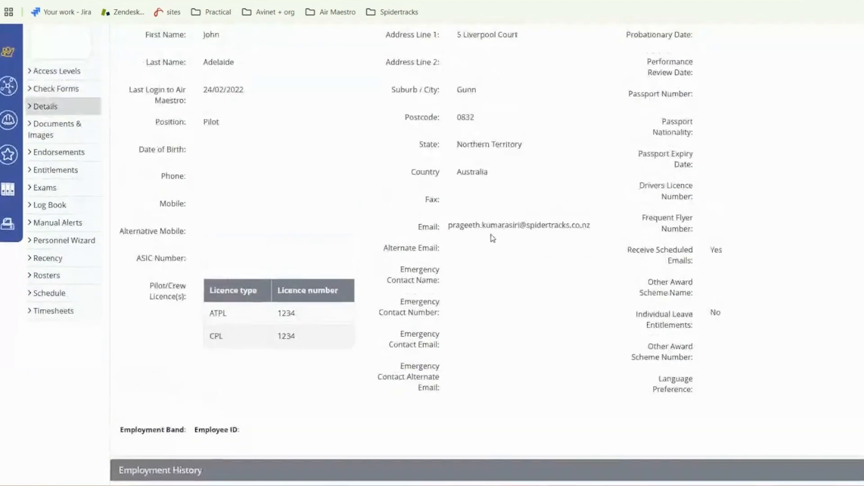
scroll(393, 205, up, 1)
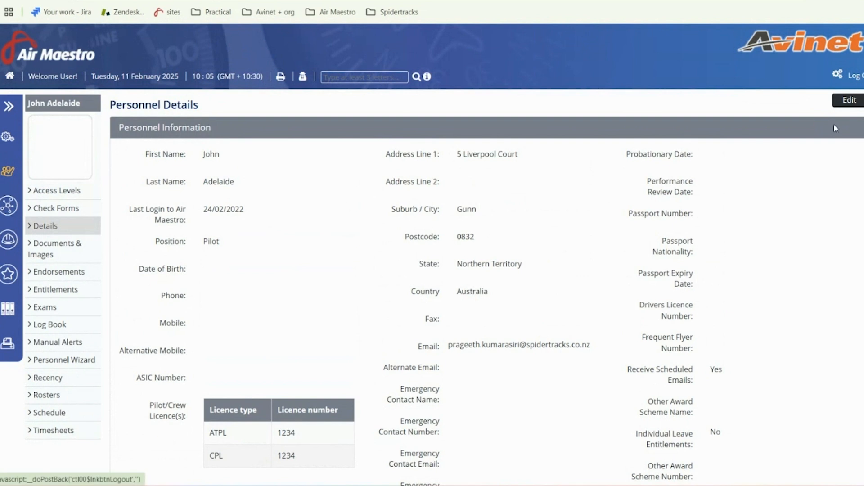
click(850, 101)
- Examine the editable personal, contact, licence and employment fields of the pilot's record and leave editing mode
scroll(459, 331, down, 3)
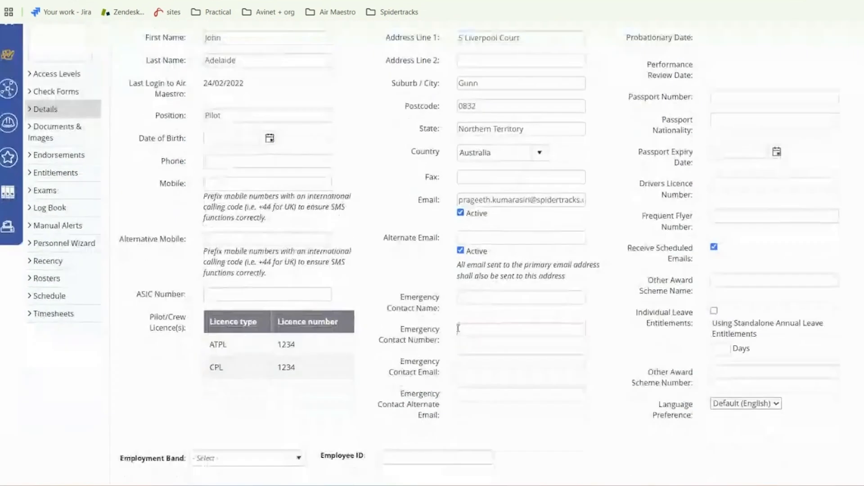
scroll(615, 470, down, 3)
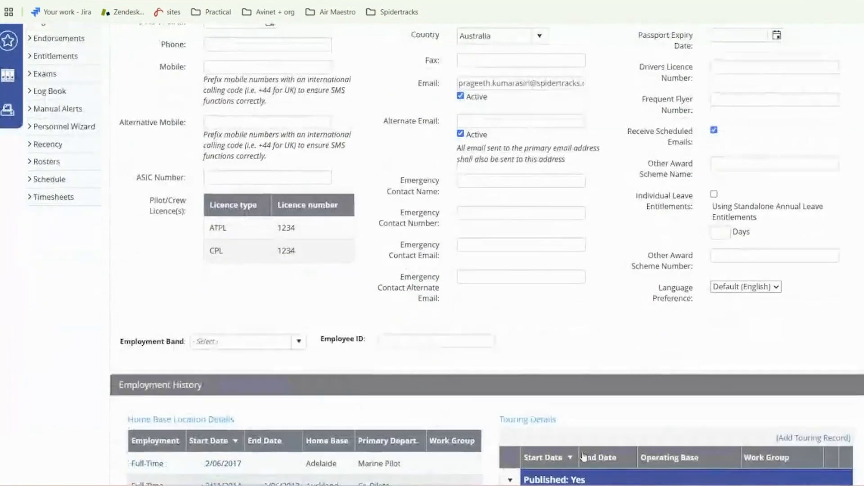
scroll(615, 471, up, 5)
scroll(434, 437, down, 3)
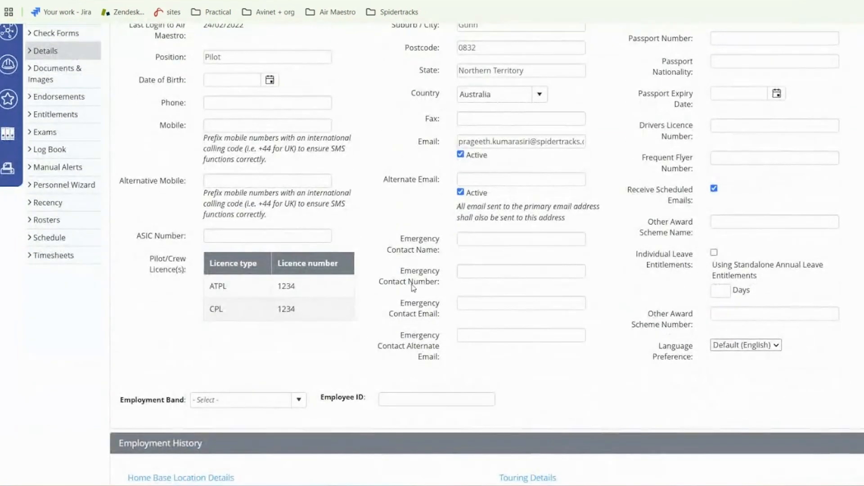
scroll(342, 346, up, 5)
scroll(764, 126, down, 5)
scroll(692, 271, up, 5)
click(808, 43)
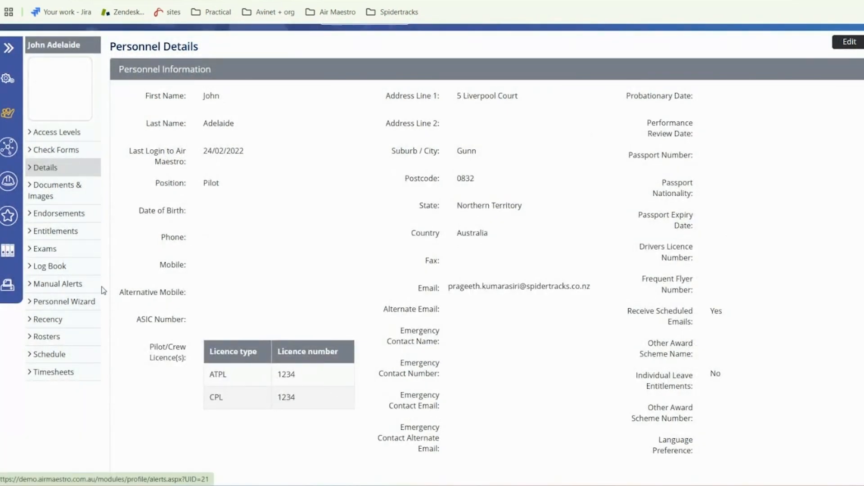
- Open the pilot's Recency page and examine the recency items listed for the General and Pilot departments
scroll(84, 311, up, 2)
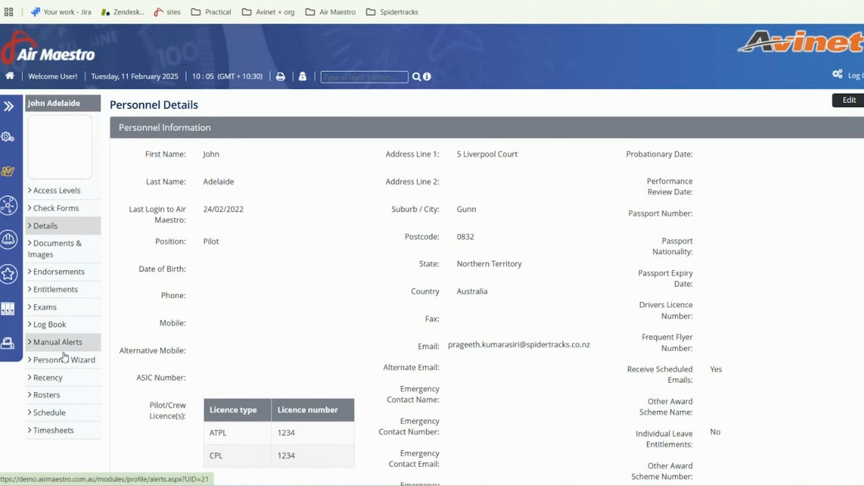
click(73, 381)
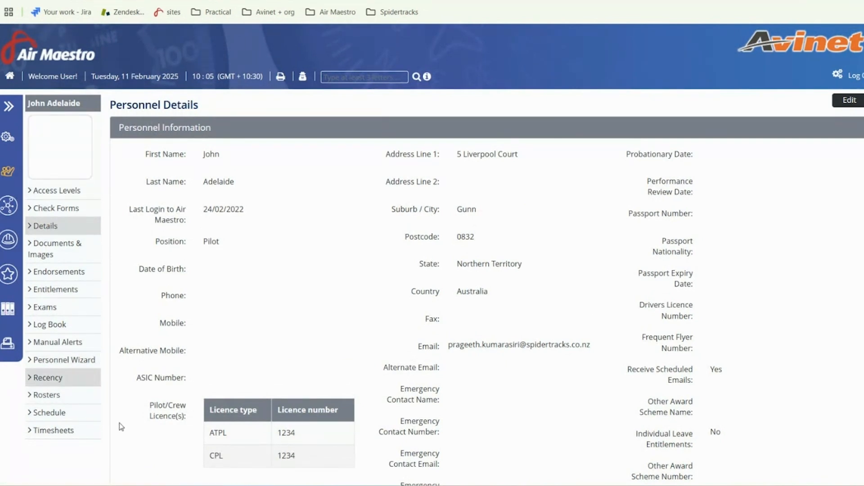
scroll(79, 405, down, 2)
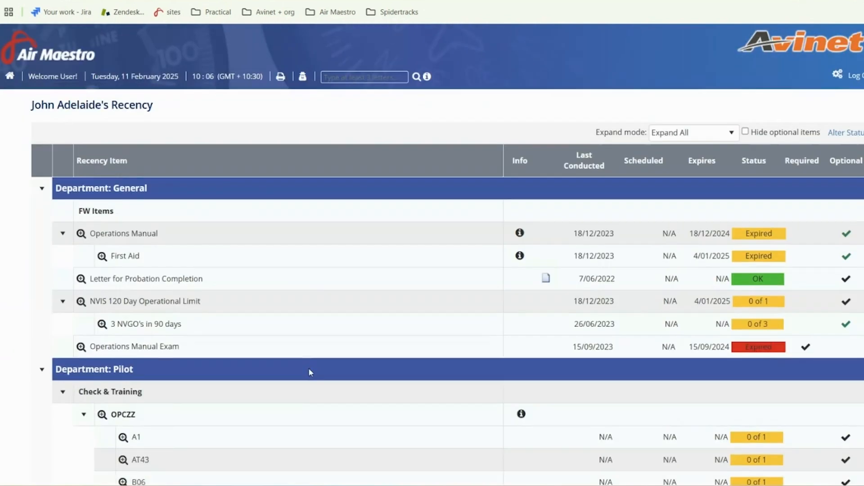
scroll(361, 320, down, 3)
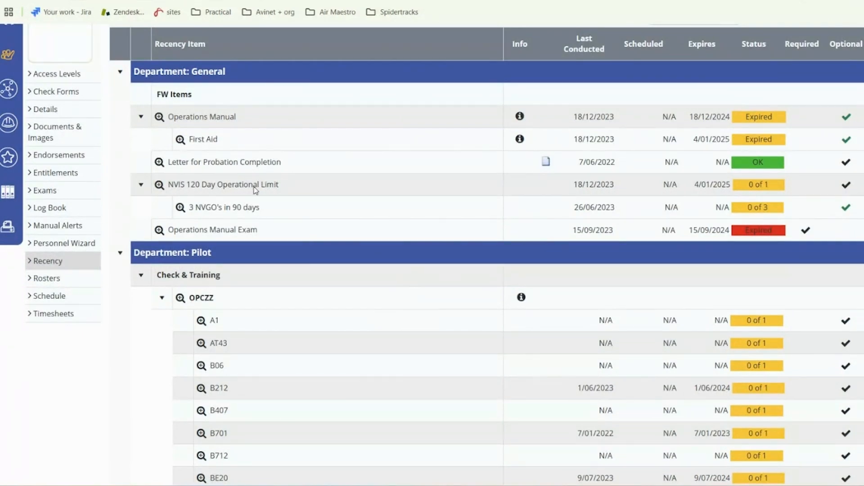
scroll(392, 110, down, 3)
scroll(392, 115, up, 5)
scroll(389, 123, down, 5)
scroll(389, 123, down, 10)
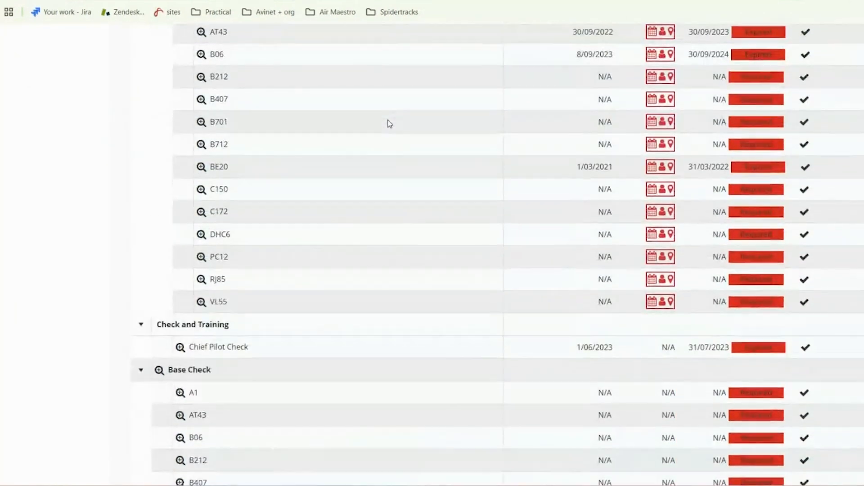
scroll(390, 124, down, 5)
scroll(388, 122, up, 15)
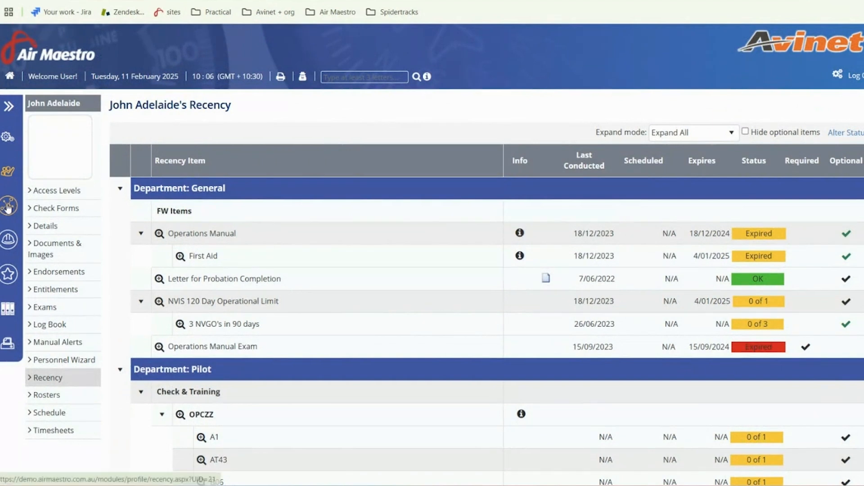
- Return to the Personnel register under Operations and start adding a new person
mouse_move(8, 207)
scroll(49, 314, down, 6)
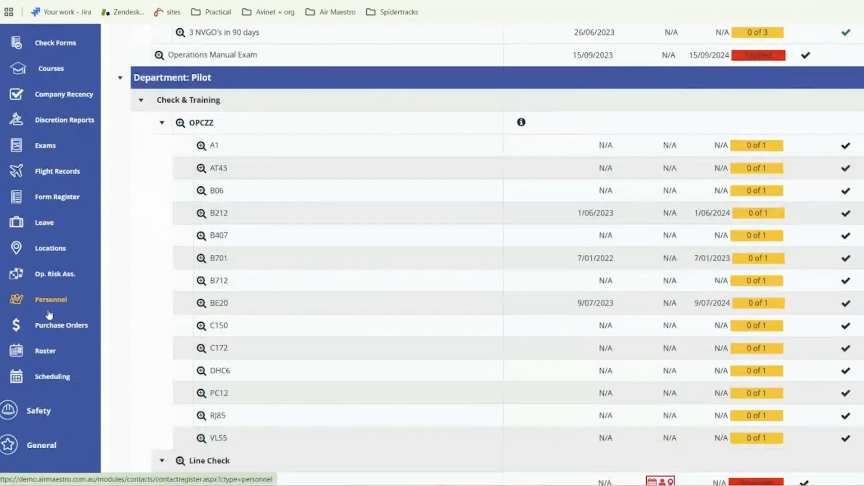
click(51, 308)
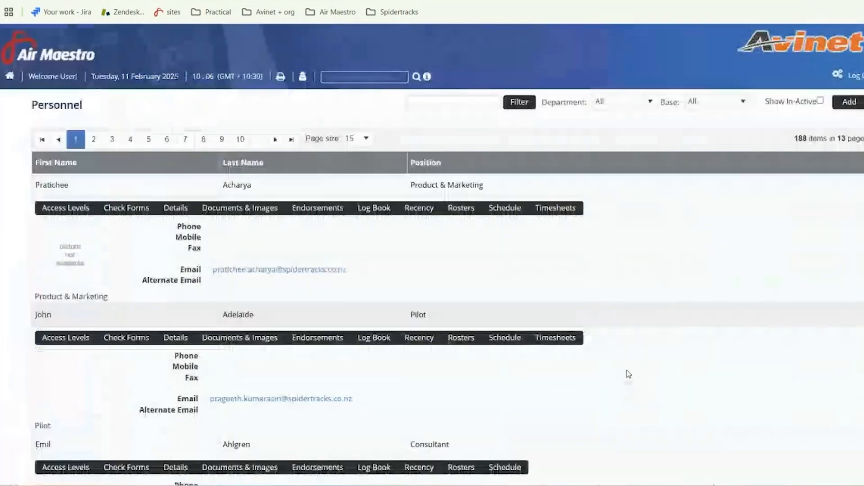
scroll(525, 293, down, 4)
scroll(527, 293, up, 2)
scroll(530, 294, up, 2)
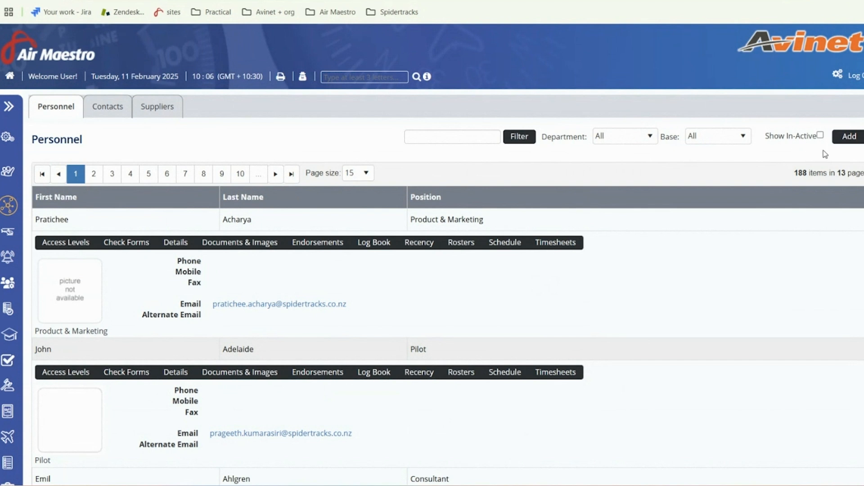
click(852, 144)
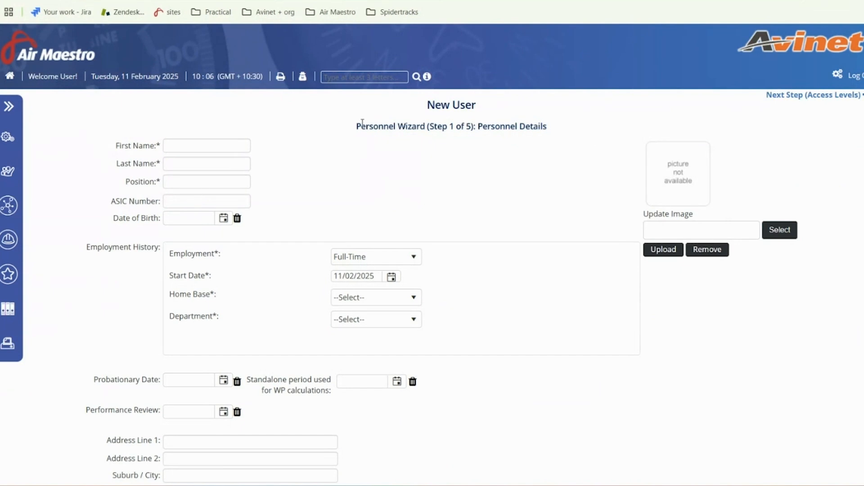
- Examine the new-user form of the Personnel Wizard's Personnel Details step, from the name fields to roles, username and password
drag(357, 126, 411, 131)
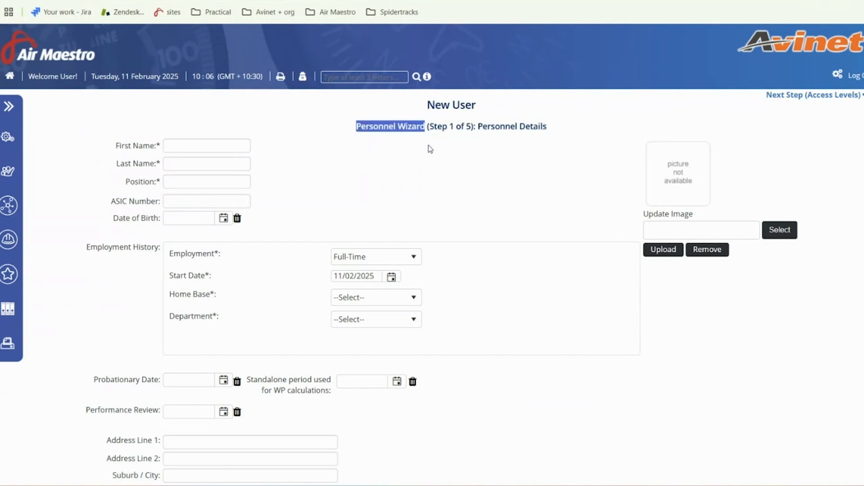
click(445, 167)
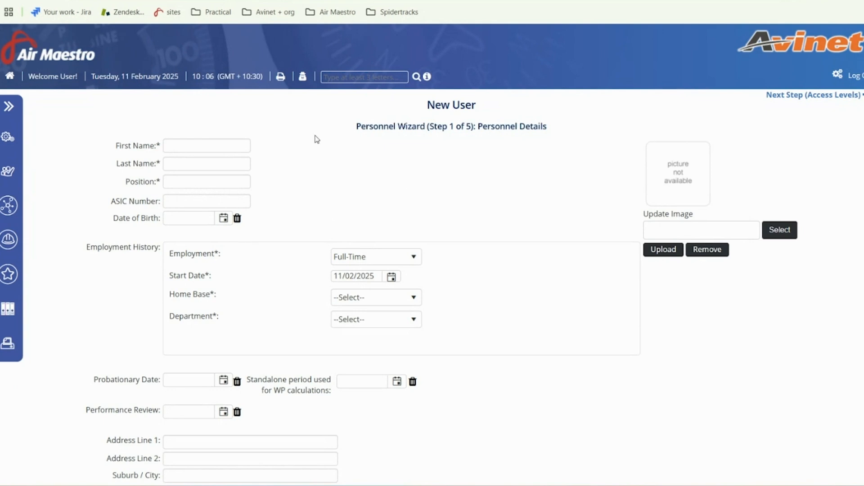
scroll(522, 272, down, 7)
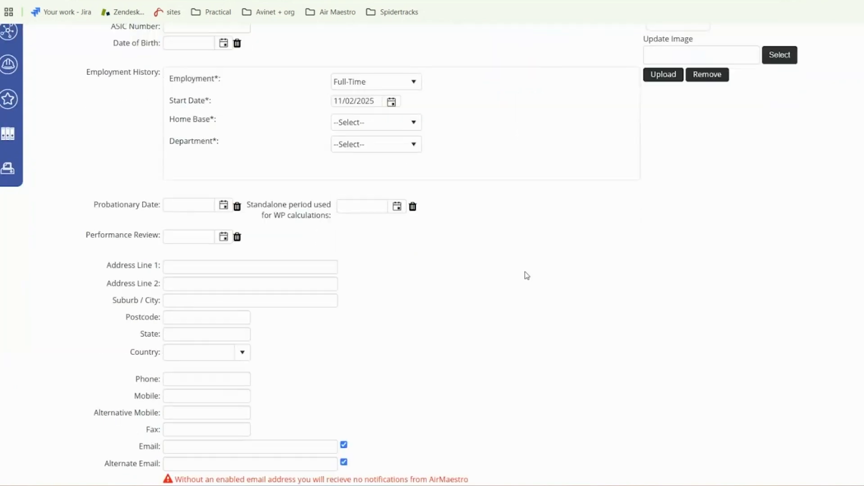
scroll(345, 286, down, 5)
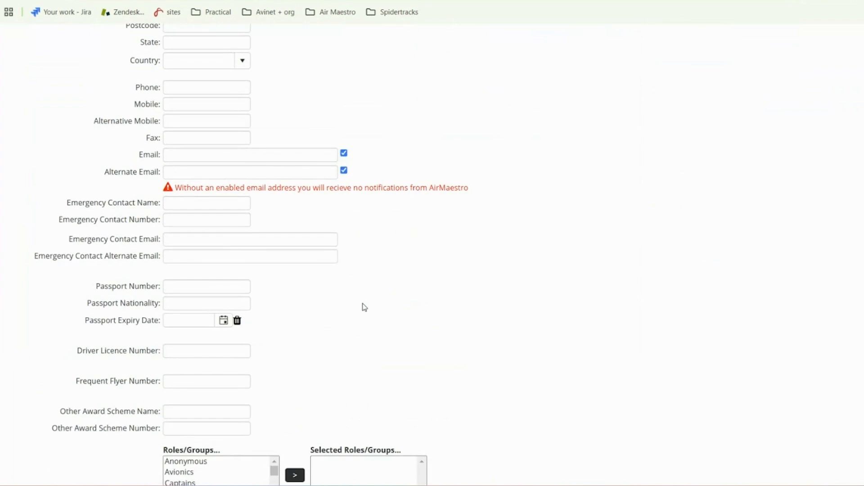
scroll(378, 230, down, 2)
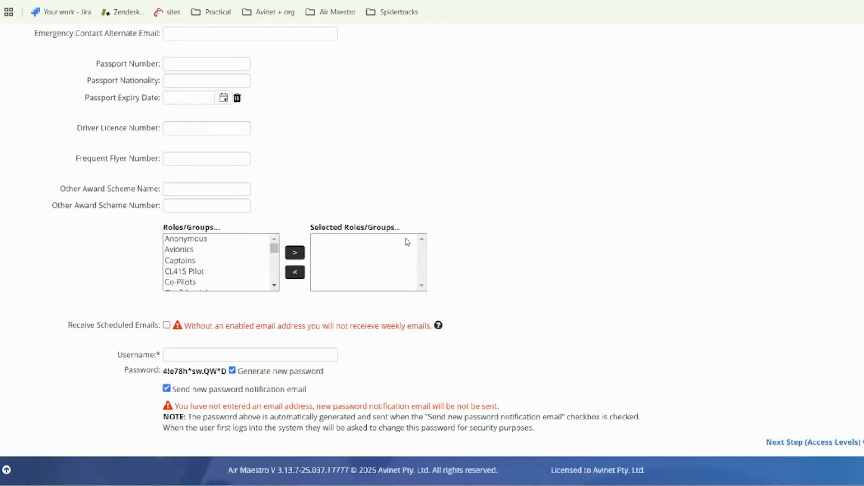
scroll(408, 240, up, 14)
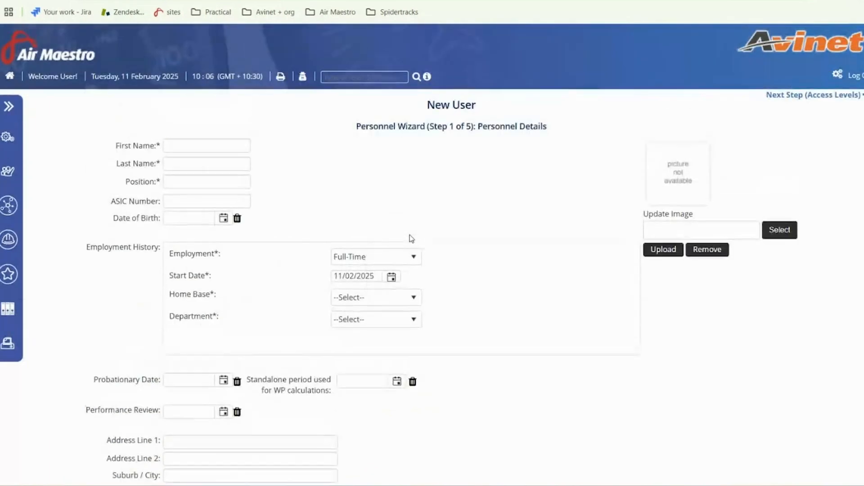
- Enter the new user's first name and last name in the Personnel Details form
click(182, 146)
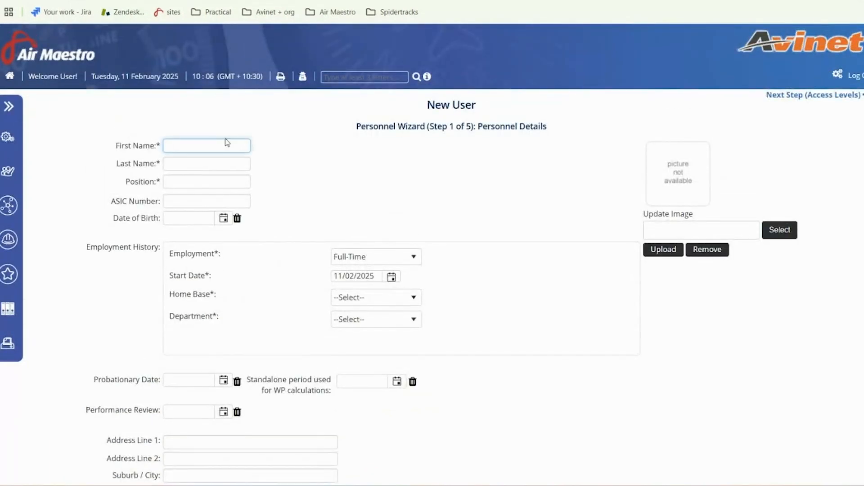
key(Caps_Lock)
text(I)
key(Caps_Lock)
text(saac)
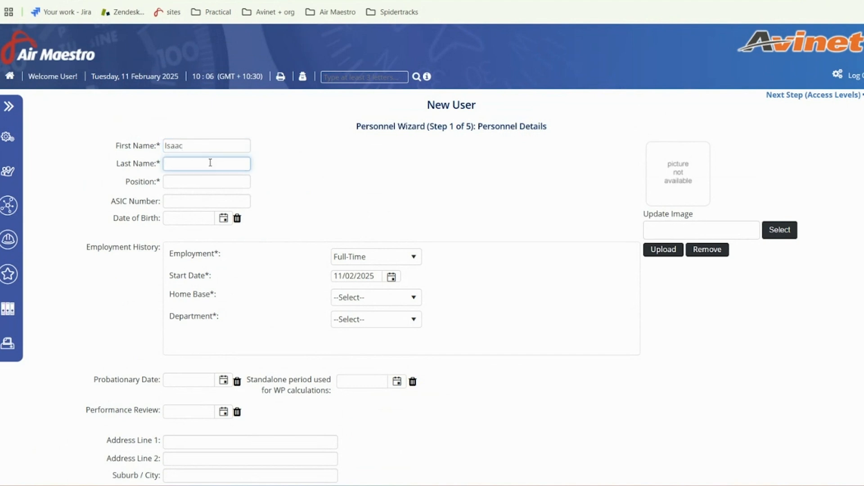
key(Caps_Lock)
text(N)
key(Caps_Lock)
text(ewton)
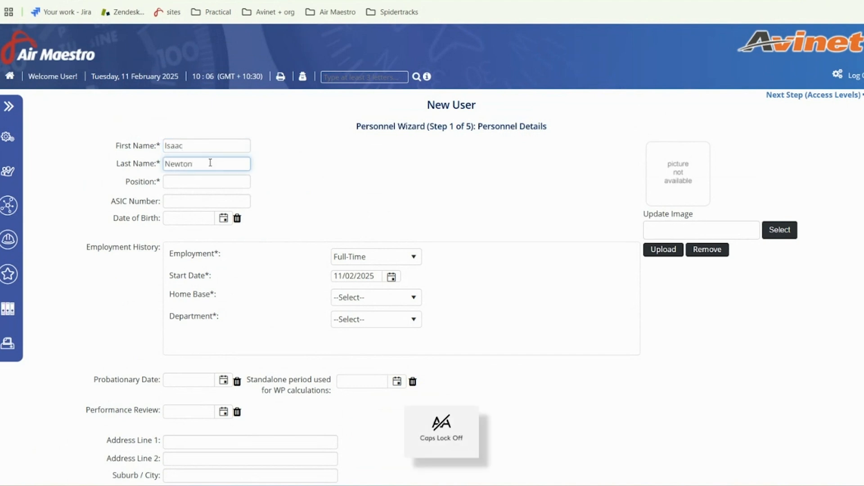
- Set the new user's position to Pilot
click(197, 180)
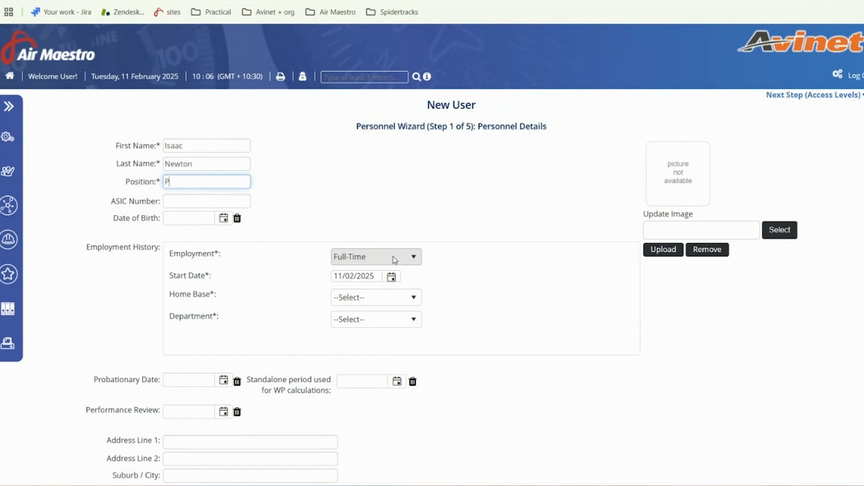
key(Caps_Lock)
text(P)
key(Caps_Lock)
text(ilot)
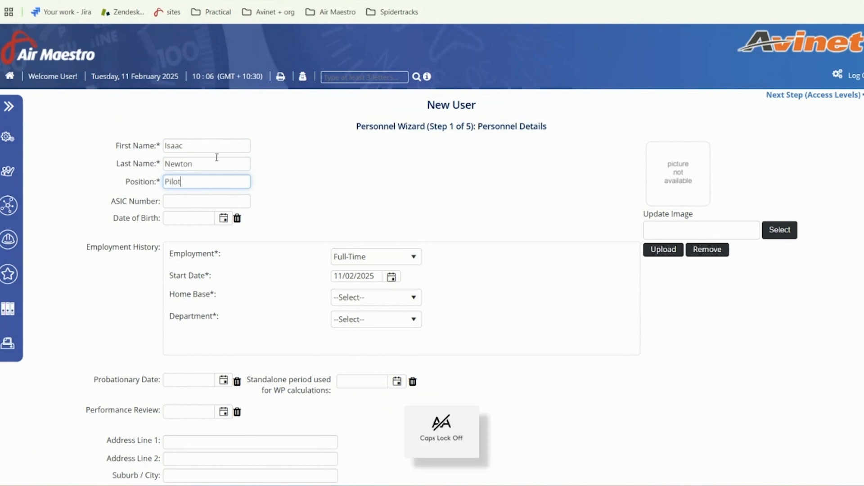
click(215, 145)
click(212, 182)
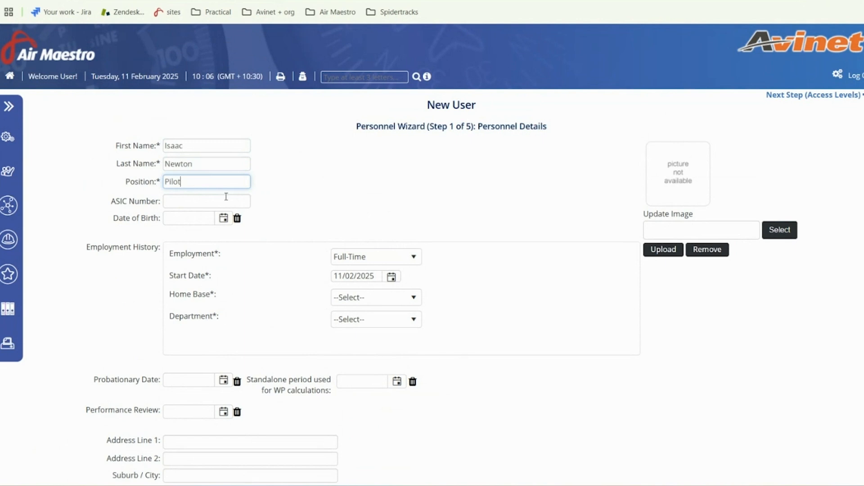
- Review the mandatory-field marker on Position and the employment, address, contact, passport and roles fields of the new-user form
scroll(187, 219, down, 1)
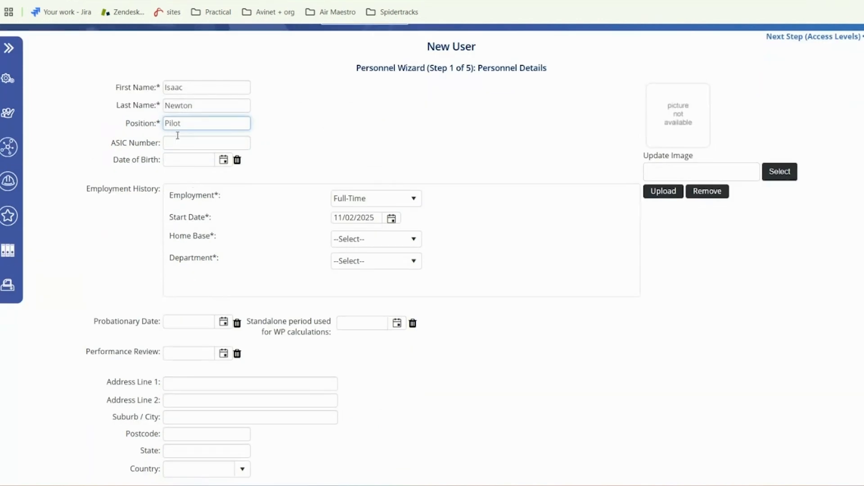
drag(127, 127, 163, 130)
click(160, 123)
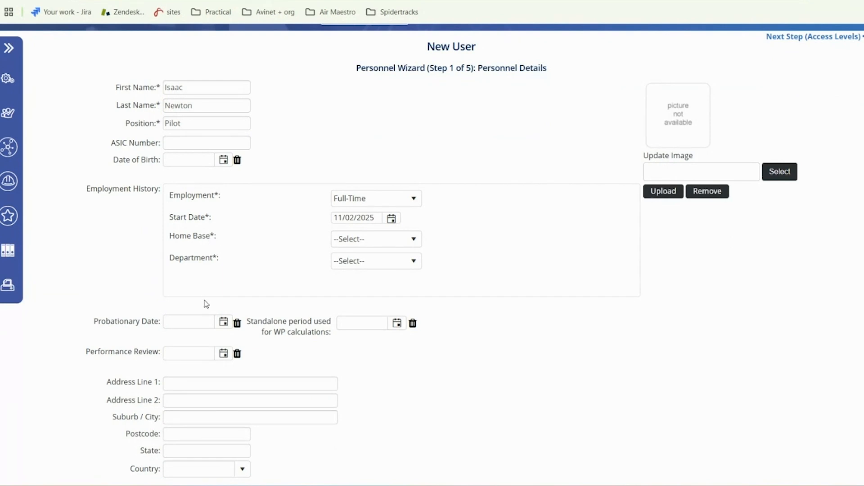
scroll(205, 302, down, 4)
scroll(215, 290, up, 5)
scroll(223, 268, down, 4)
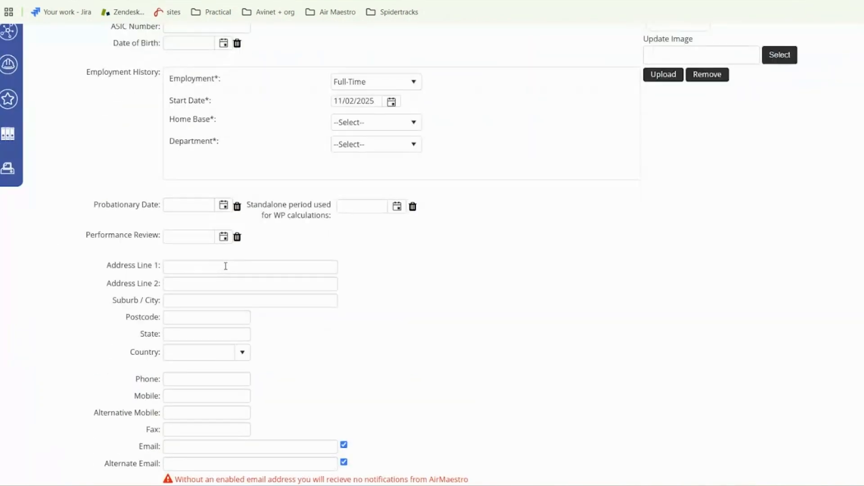
scroll(259, 303, up, 3)
scroll(193, 384, down, 4)
scroll(203, 377, down, 5)
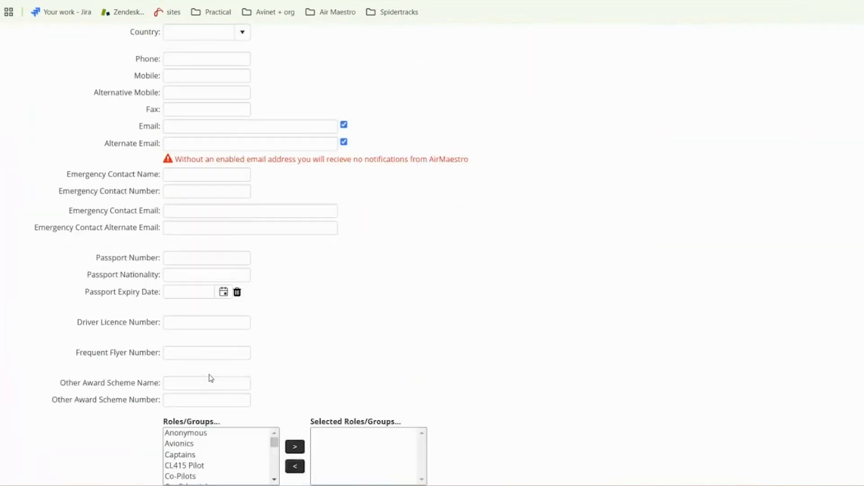
- Check the Employment options in the Employment History section and select Full-Time for the new user
scroll(198, 364, up, 6)
scroll(381, 366, up, 2)
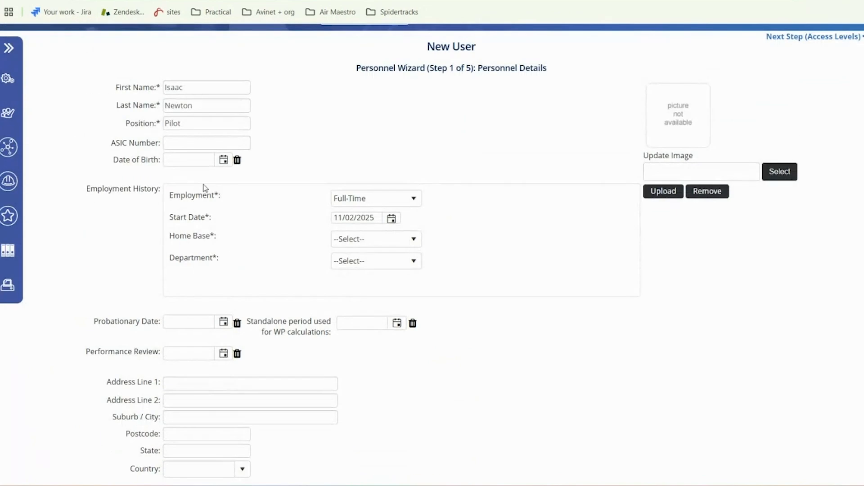
drag(87, 190, 159, 201)
click(233, 226)
drag(218, 259, 180, 200)
click(201, 199)
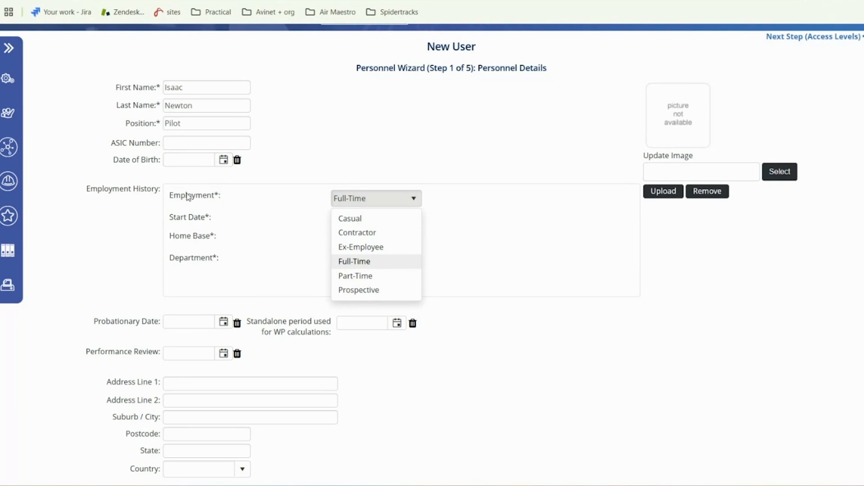
click(477, 190)
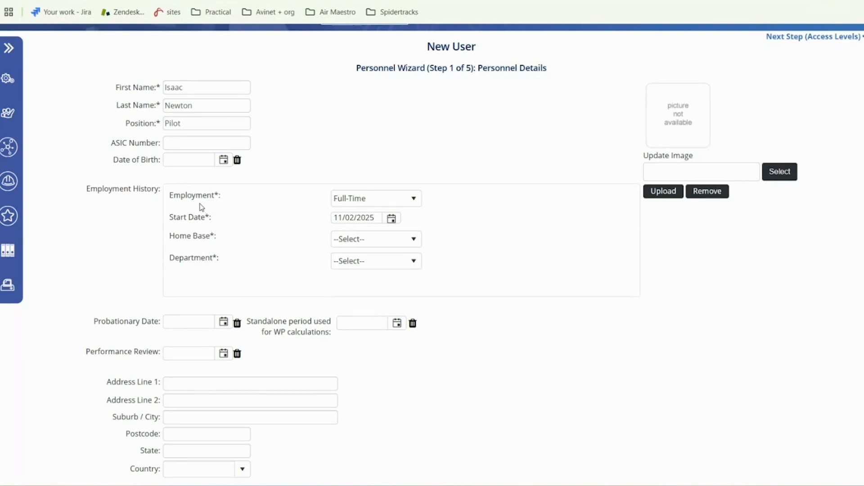
click(372, 200)
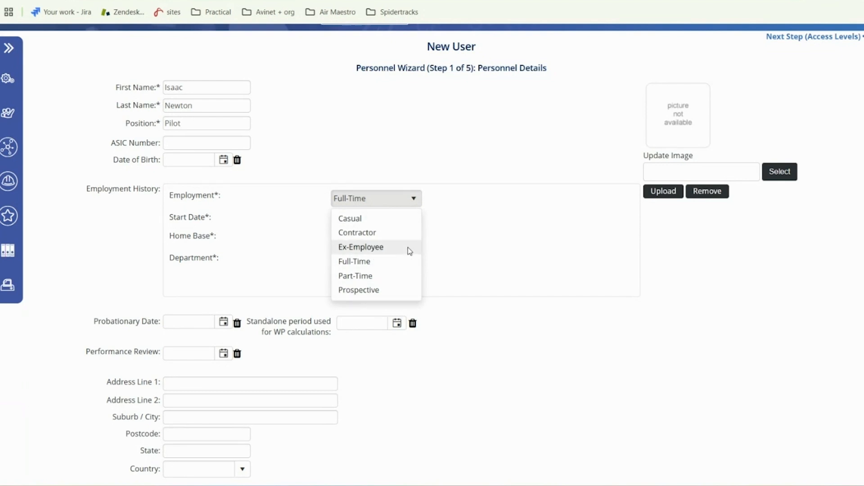
click(379, 264)
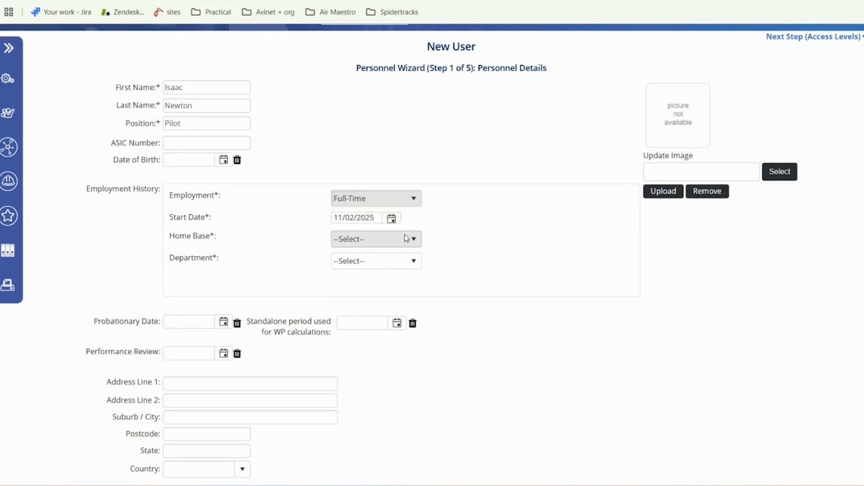
- Set the employment start date to 13/02/2025
click(377, 220)
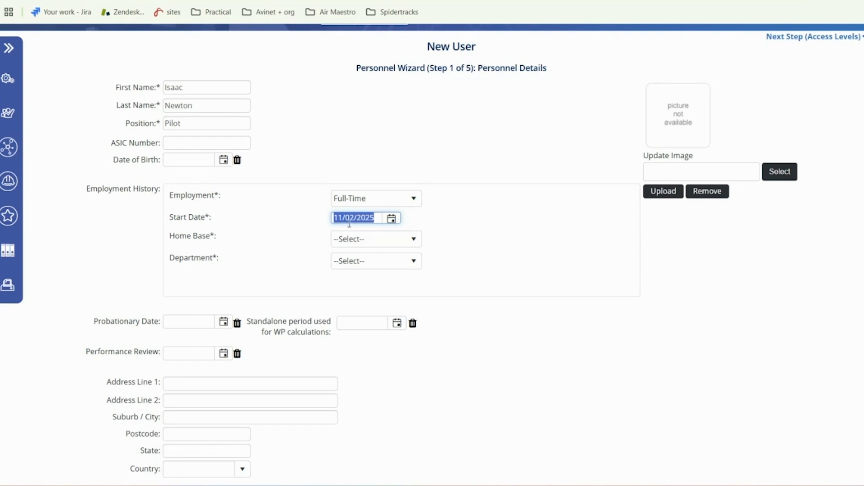
text(13)
click(474, 228)
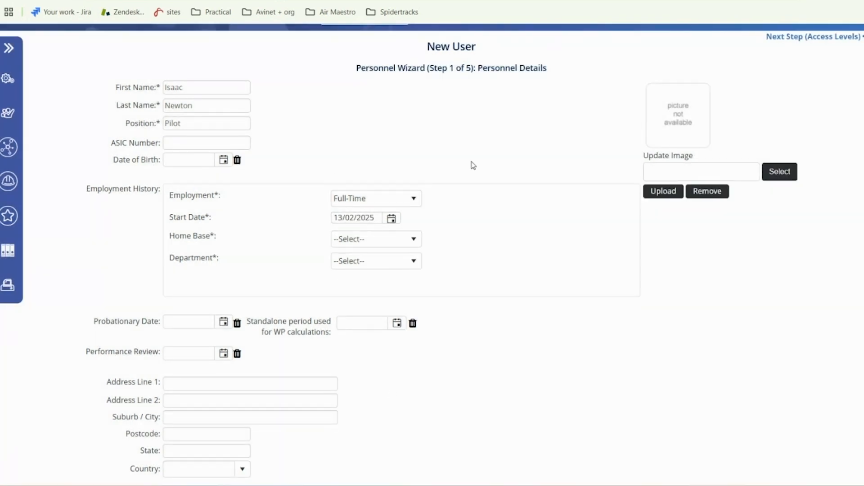
- Set the new user's employment start date to 10/02/2025
scroll(489, 248, down, 1)
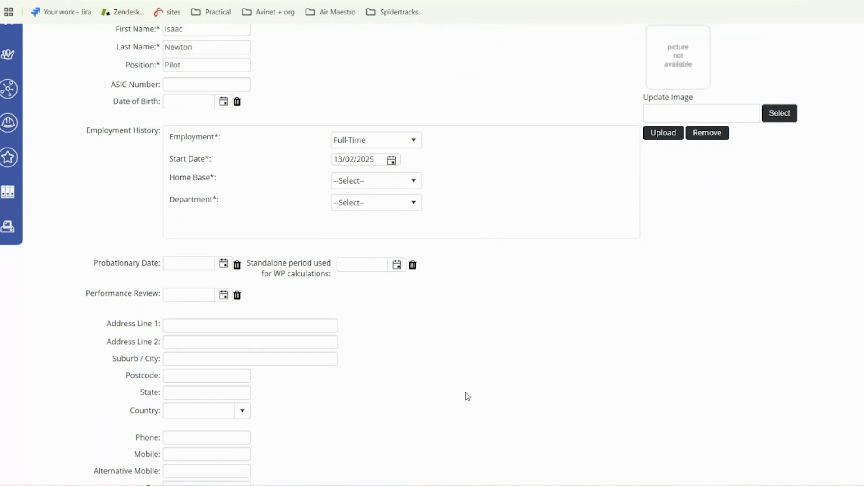
scroll(360, 239, down, 4)
scroll(373, 237, up, 4)
scroll(400, 387, down, 6)
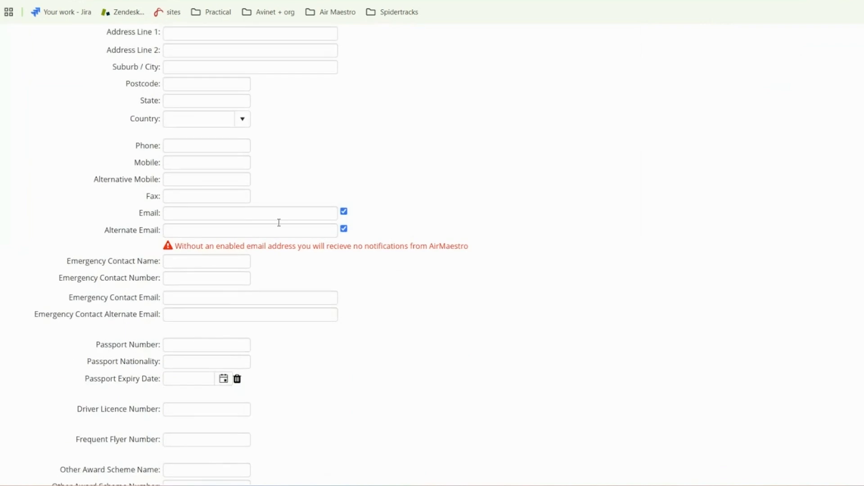
scroll(314, 381, up, 6)
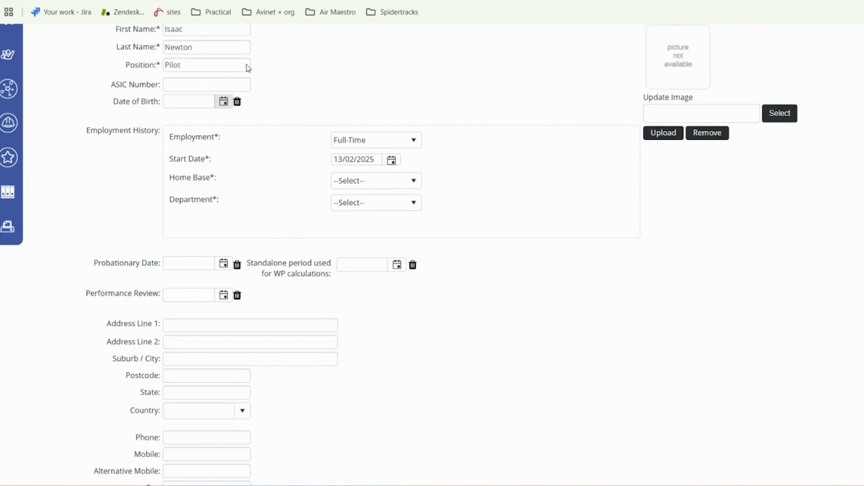
scroll(452, 208, up, 1)
triple_click(376, 218)
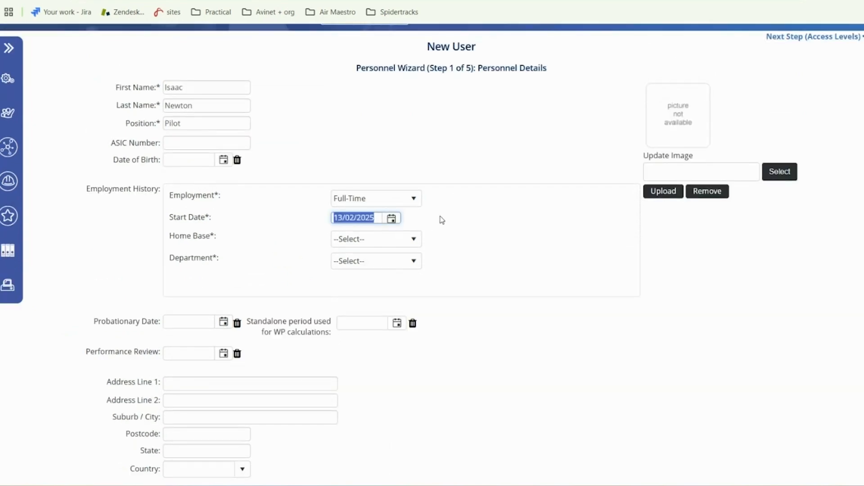
text(11)
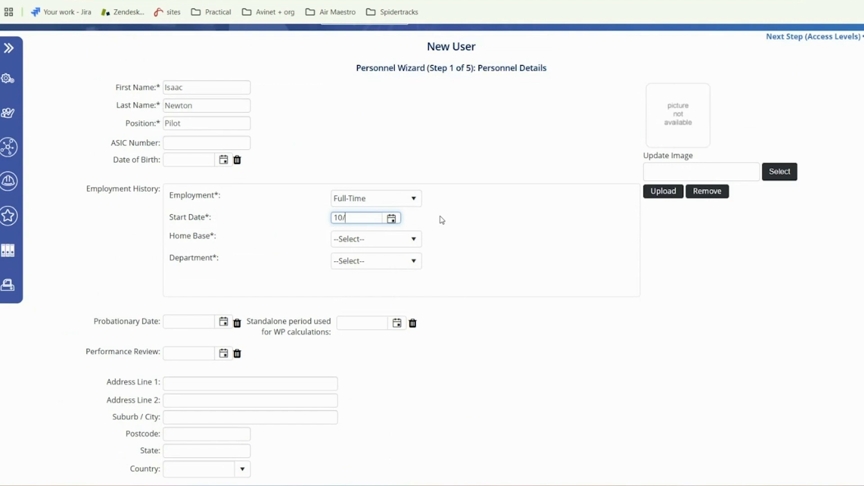
click(474, 209)
- Set the new user's home base to Rome
click(370, 239)
scroll(372, 396, down, 3)
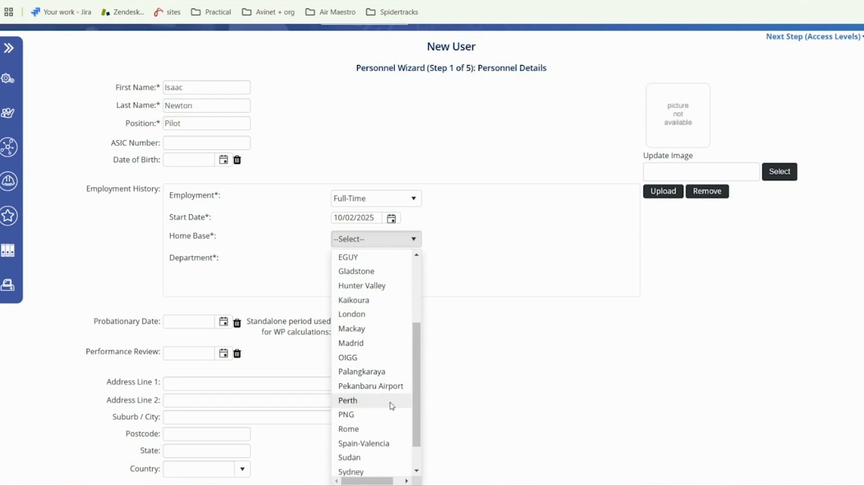
scroll(363, 462, down, 1)
click(357, 396)
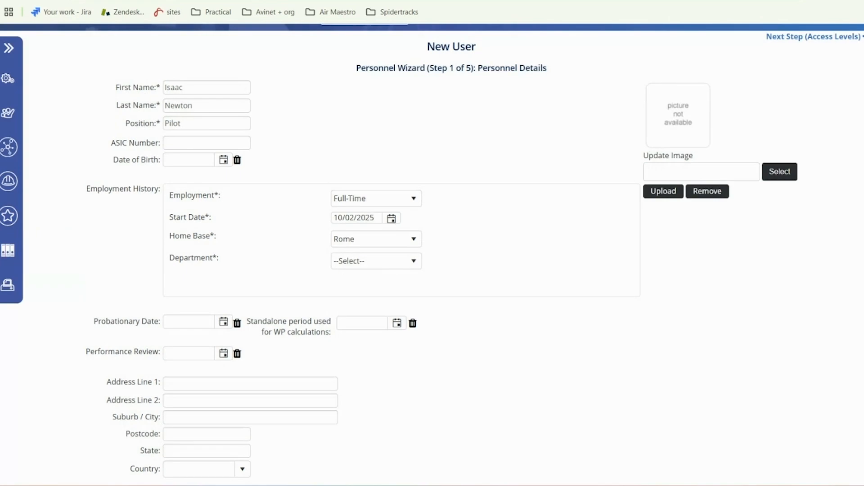
- Set the new user's department to Pilot
click(372, 262)
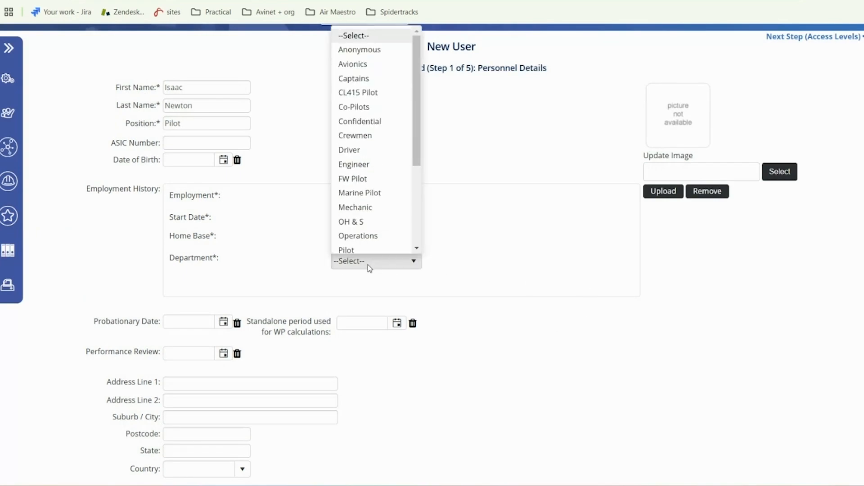
scroll(367, 224, down, 4)
scroll(388, 216, up, 4)
scroll(388, 216, up, 2)
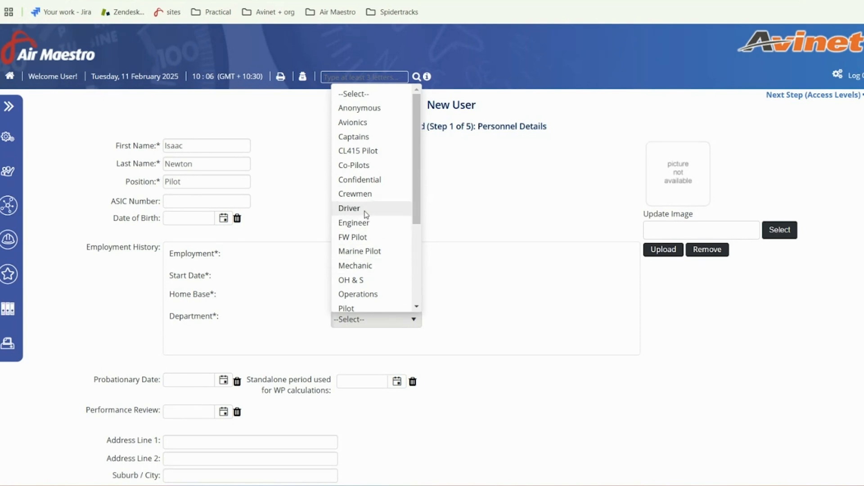
scroll(364, 276, down, 2)
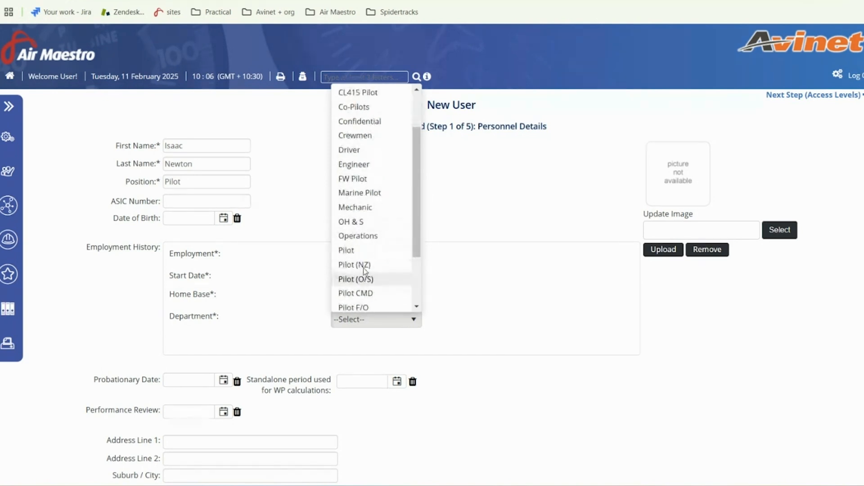
click(356, 251)
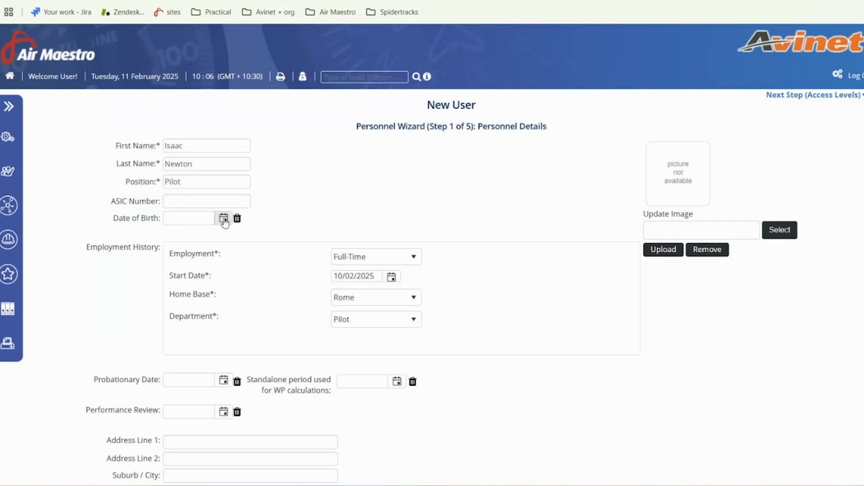
- Change the new user's position to First Officer
drag(205, 182, 148, 180)
text(F)
key(Caps_Lock)
text(irst Of)
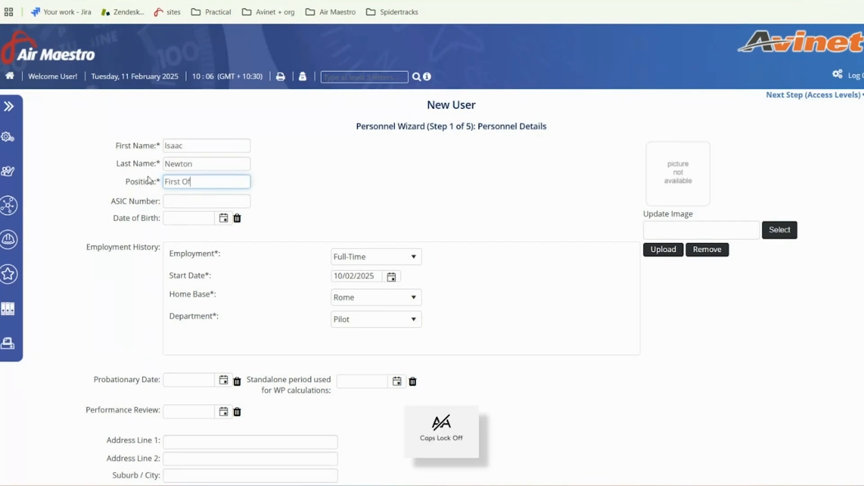
click(560, 318)
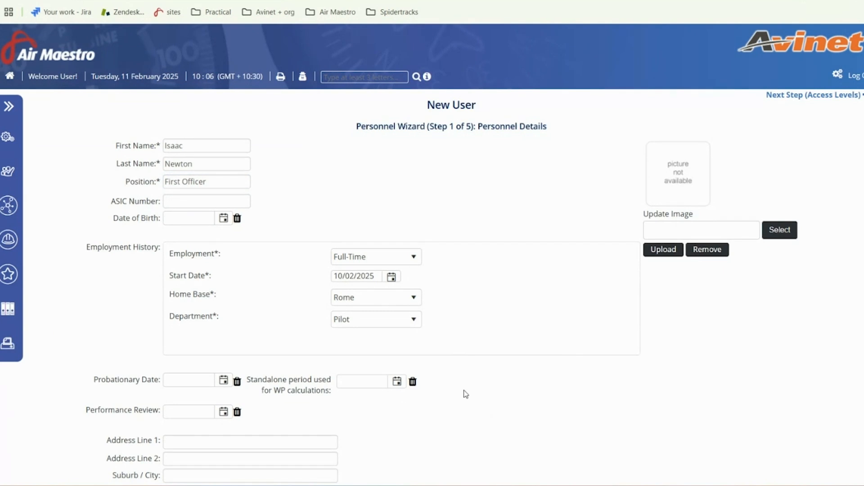
- Examine the contact fields of the new-user form, especially Mobile, Email and Alternate Email with their enabling checkboxes
scroll(444, 283, down, 4)
scroll(202, 144, down, 3)
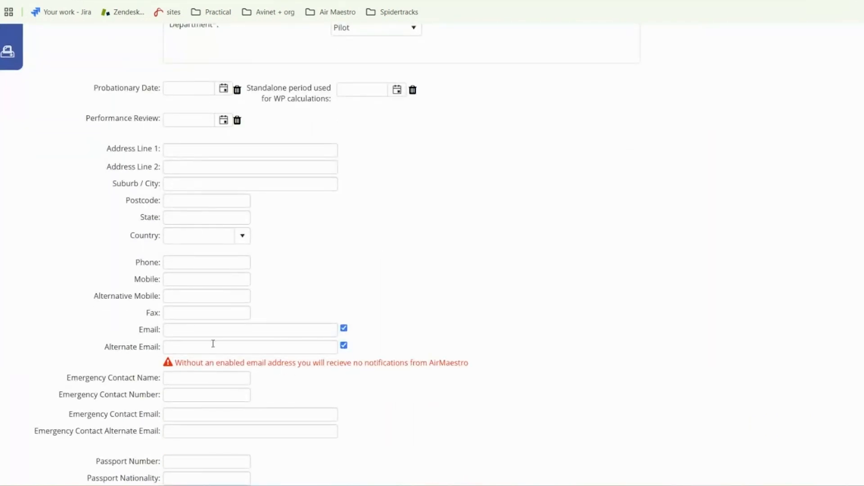
click(182, 280)
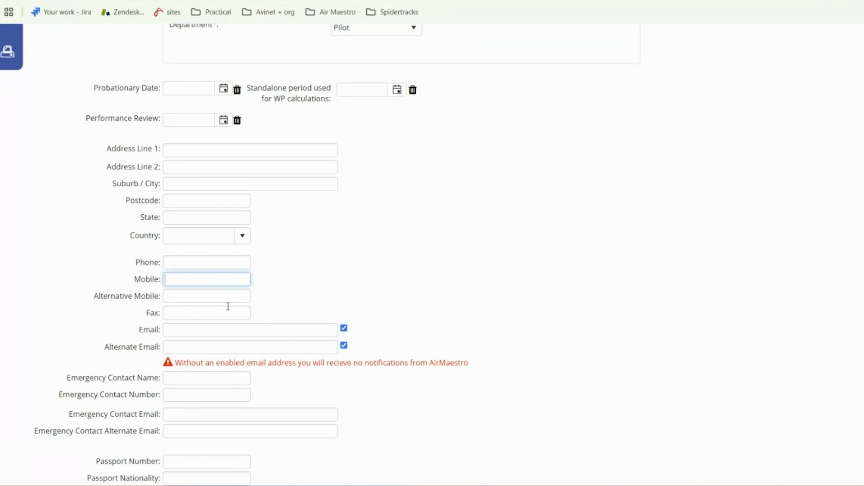
click(184, 330)
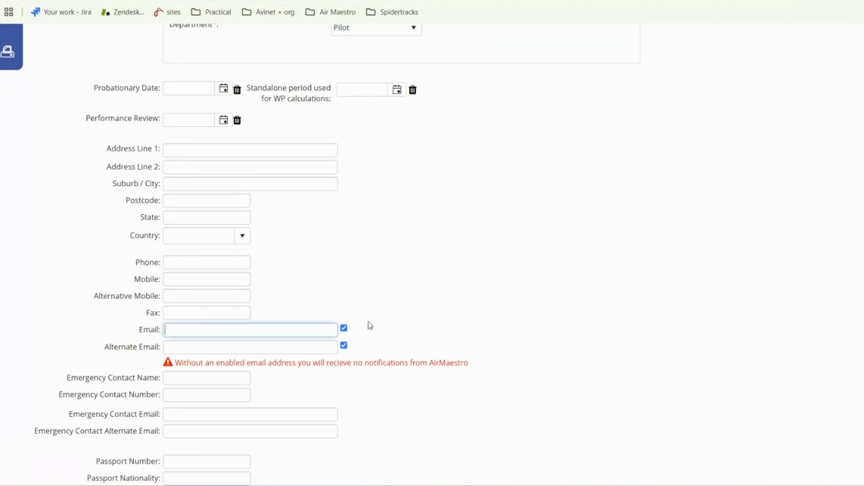
scroll(352, 329, down, 2)
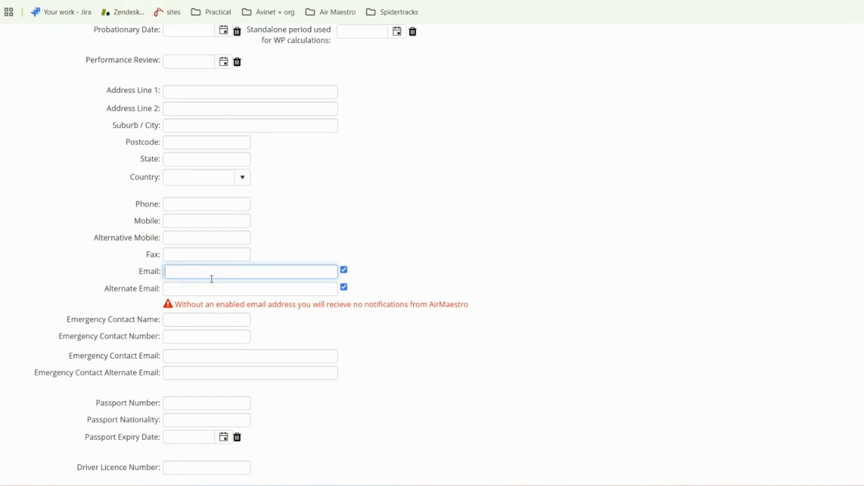
scroll(247, 270, up, 5)
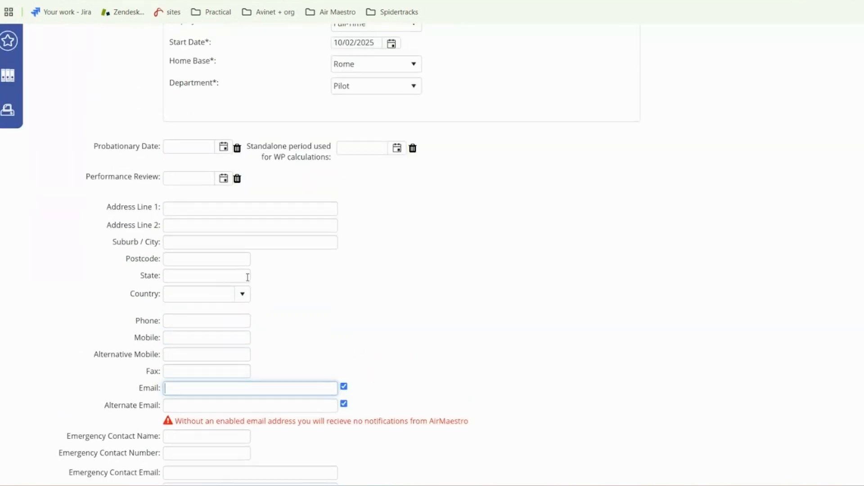
scroll(252, 266, down, 4)
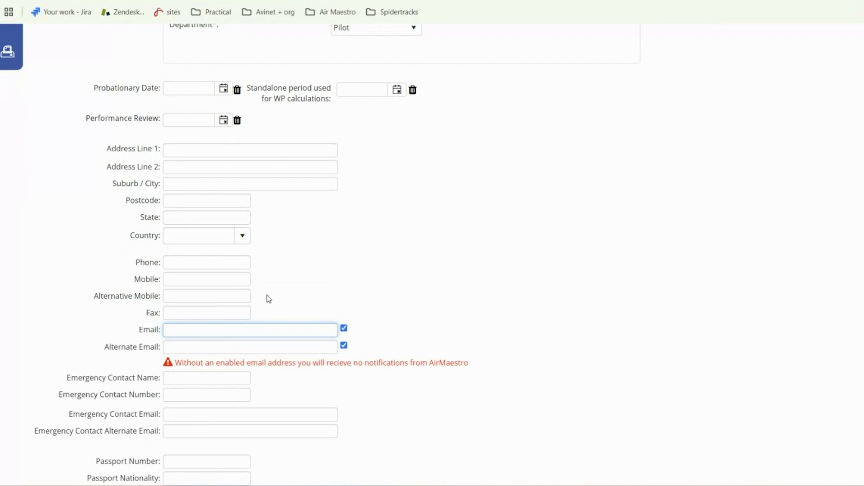
click(354, 326)
scroll(327, 337, down, 1)
scroll(327, 337, down, 4)
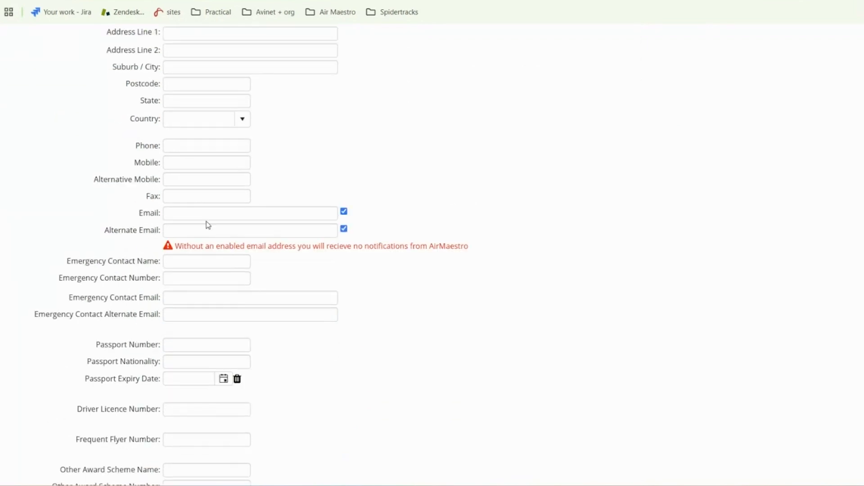
click(201, 214)
click(195, 234)
click(199, 213)
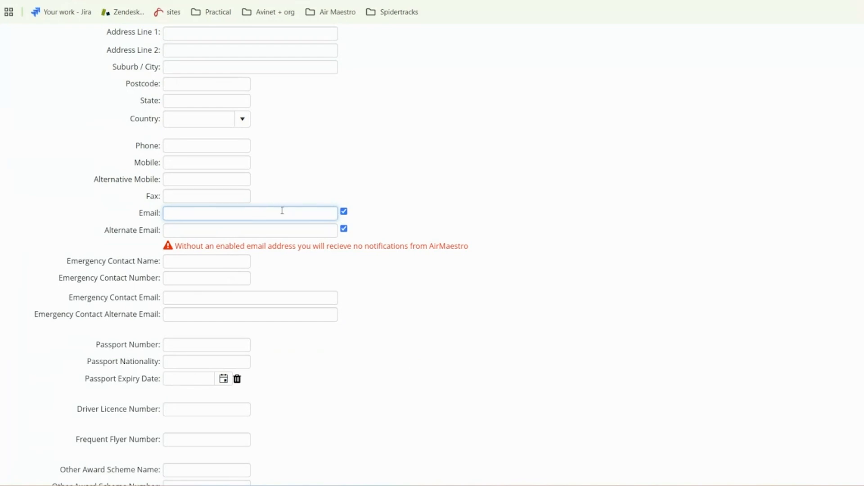
- Examine the emergency contact and passport fields, the Roles/Groups lists, and the username and password area of the form
scroll(350, 193, down, 5)
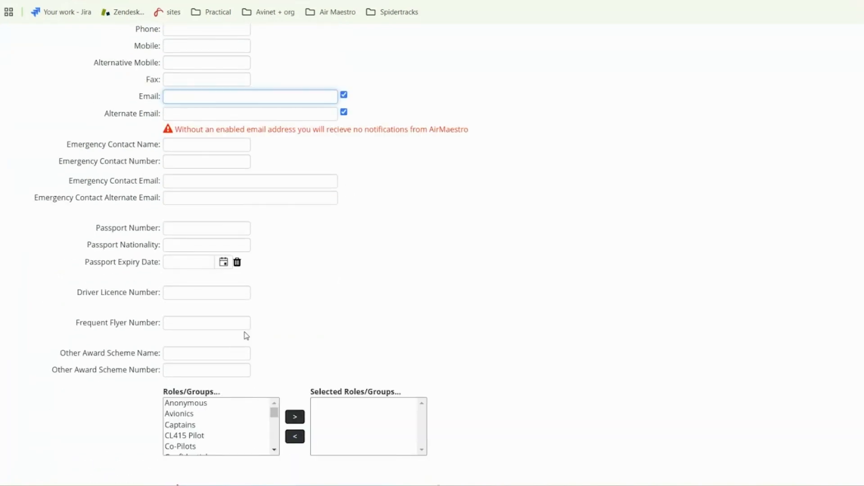
scroll(203, 337, down, 5)
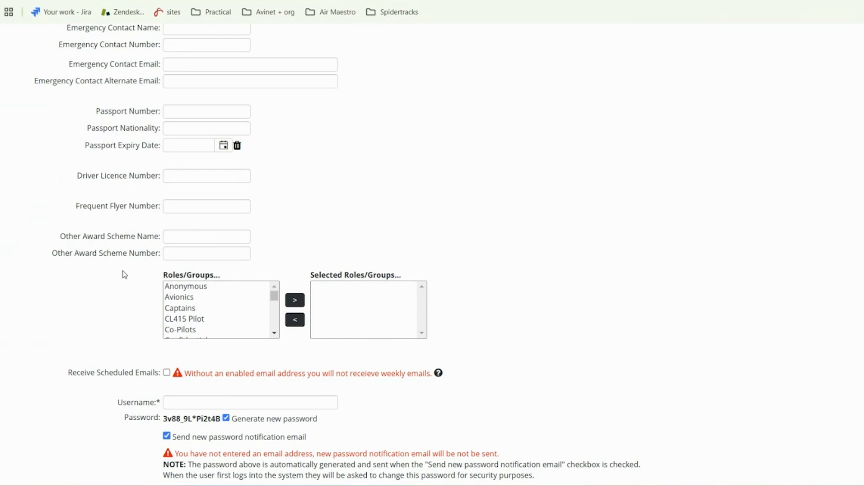
drag(124, 274, 415, 310)
click(469, 332)
scroll(198, 311, down, 3)
scroll(205, 313, up, 3)
scroll(305, 181, up, 10)
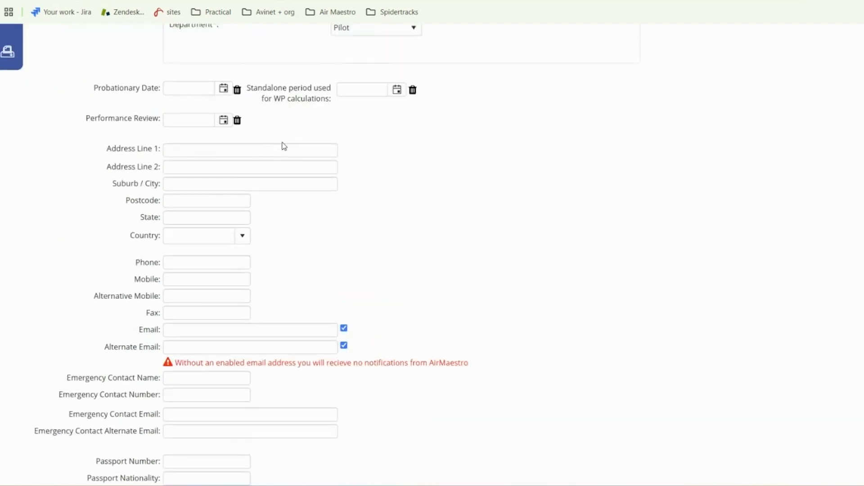
scroll(307, 145, down, 12)
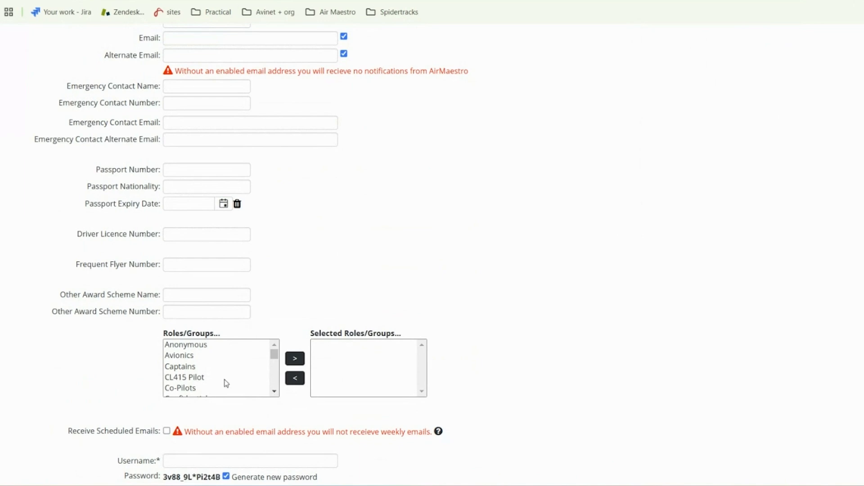
- Add the Avionics, Captains and Co-Pilots roles to the new user's selected roles/groups
click(194, 356)
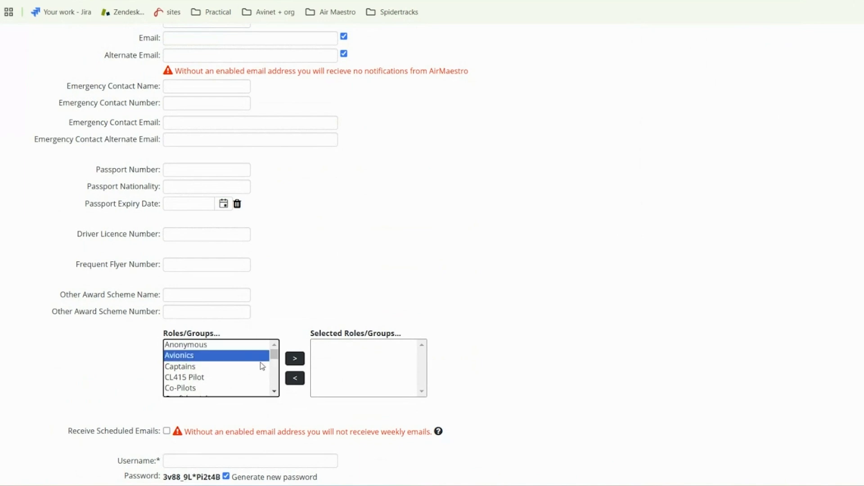
click(295, 358)
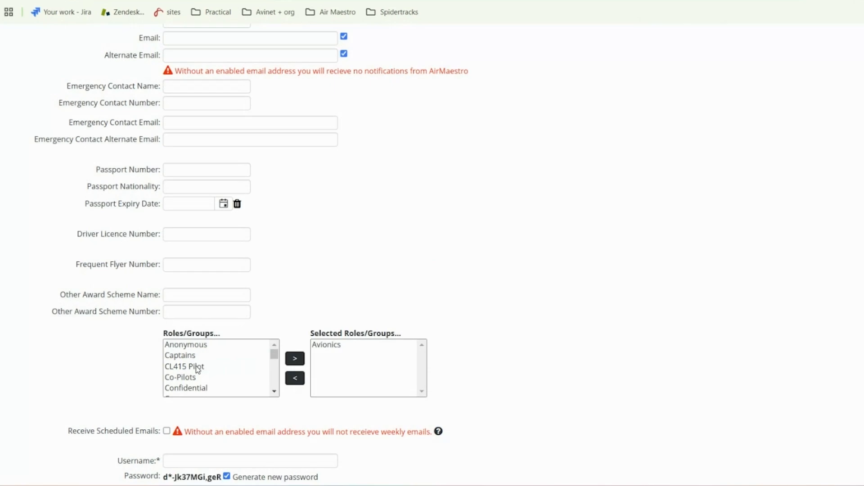
click(196, 355)
click(295, 358)
scroll(216, 360, down, 2)
scroll(209, 360, up, 2)
click(200, 367)
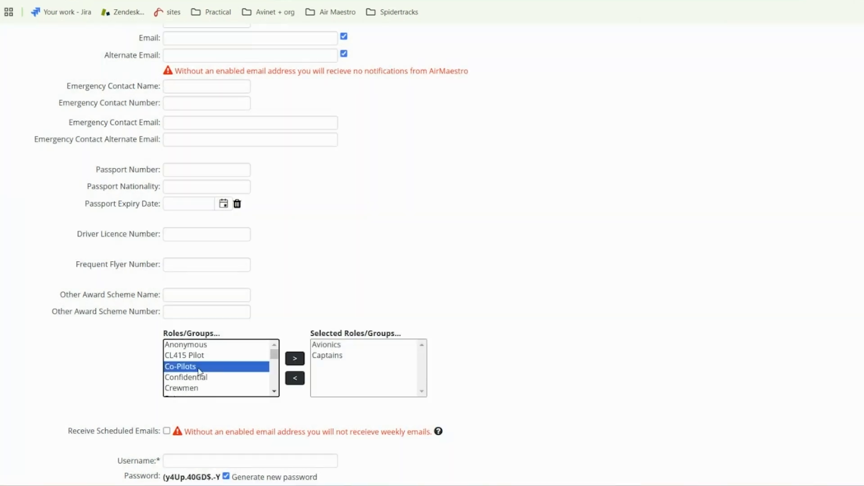
click(295, 359)
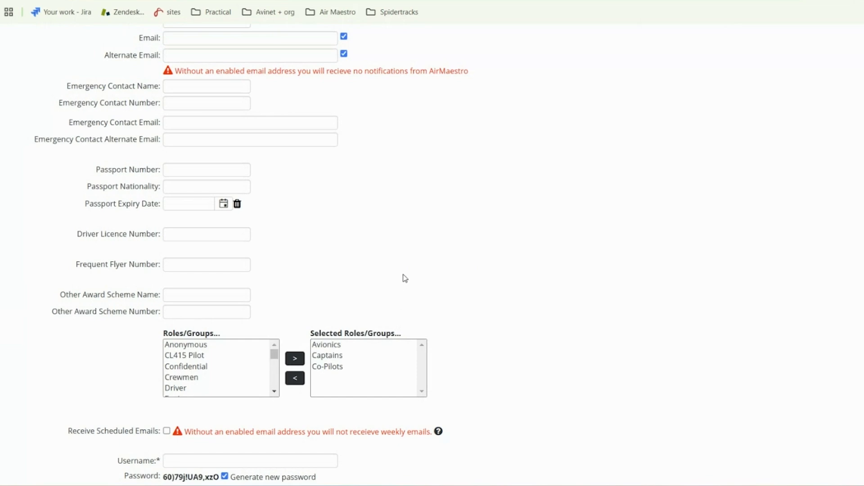
- Enable Receive Scheduled Emails and enter the new user's username
scroll(315, 306, down, 3)
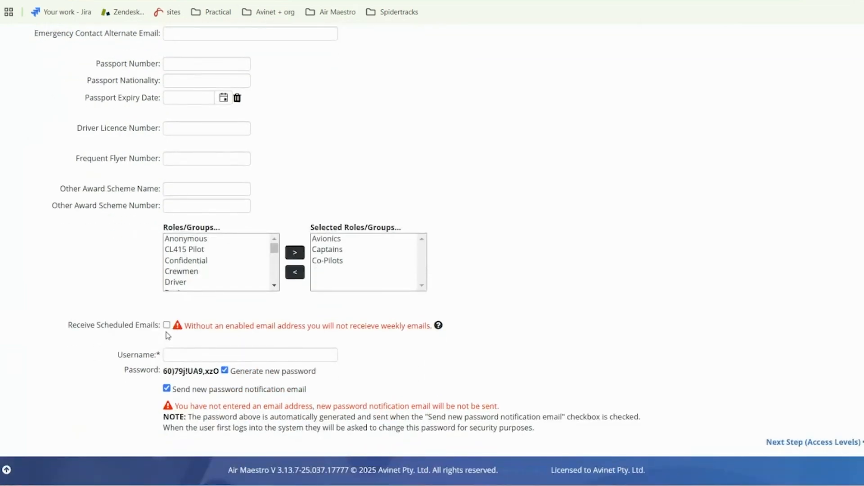
click(166, 325)
click(201, 358)
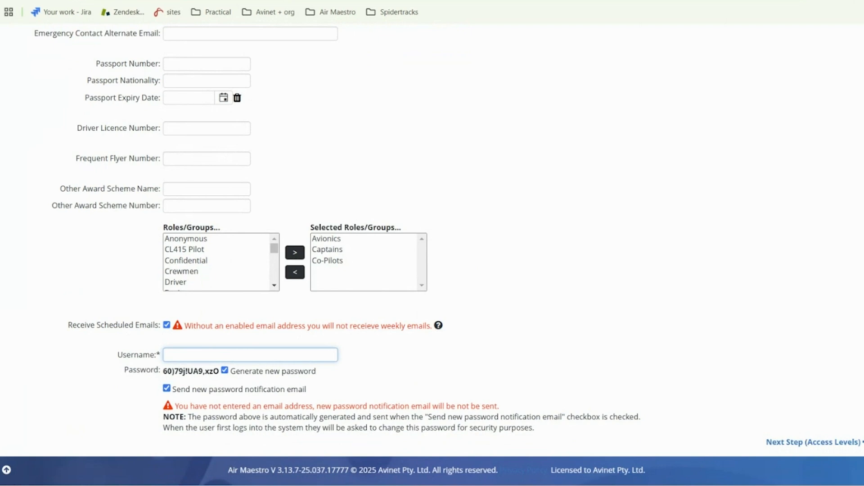
click(334, 377)
click(201, 353)
click(183, 399)
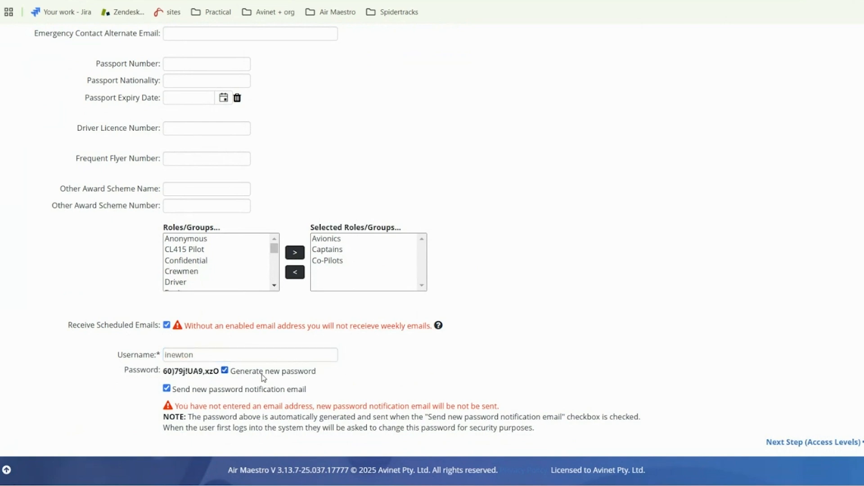
- Check the email fields and the missing-address warning, and disable both the new password notification email and Receive Scheduled Emails
scroll(237, 220, up, 4)
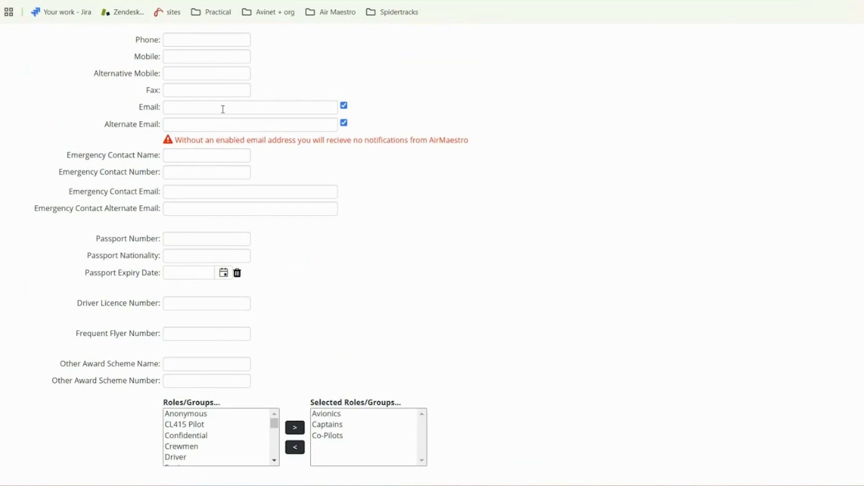
scroll(223, 109, down, 4)
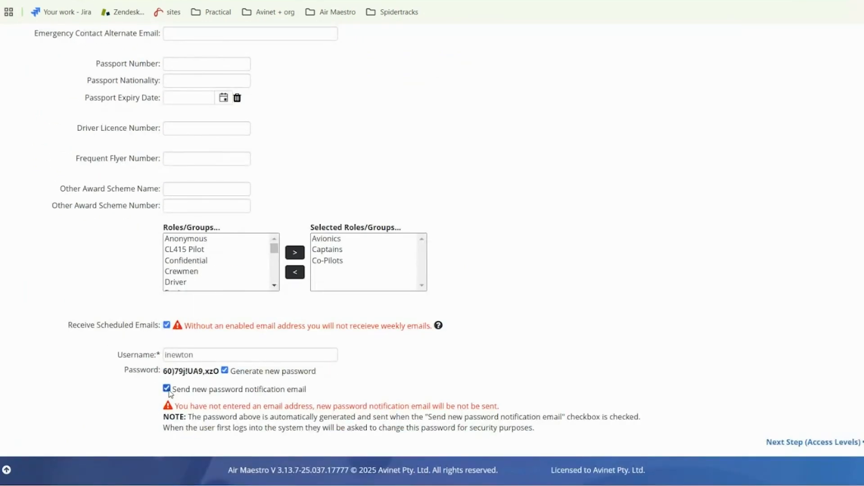
drag(504, 412, 183, 406)
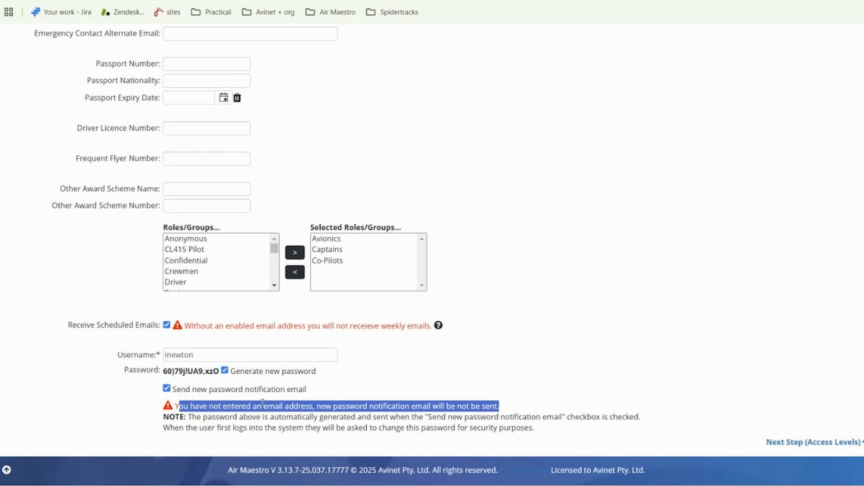
click(461, 398)
click(166, 388)
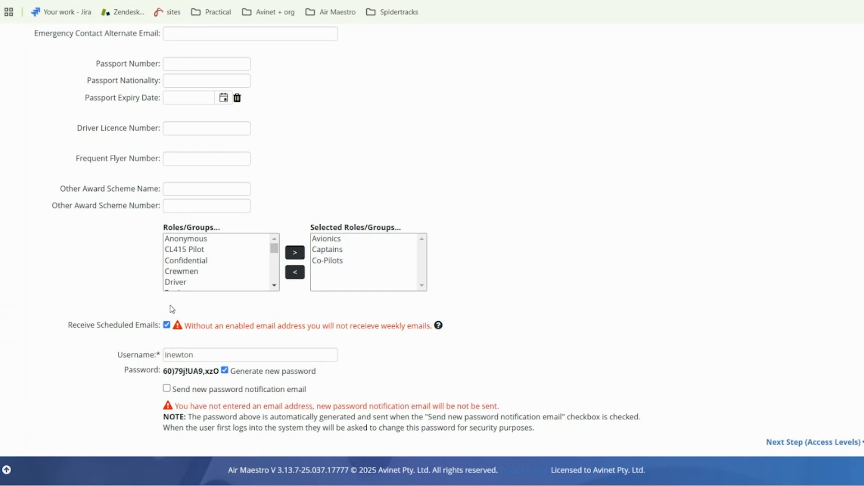
click(167, 325)
scroll(253, 314, up, 1)
scroll(265, 307, down, 1)
- Examine the new user's username and the automatically generated password, along with the related form fields
click(224, 355)
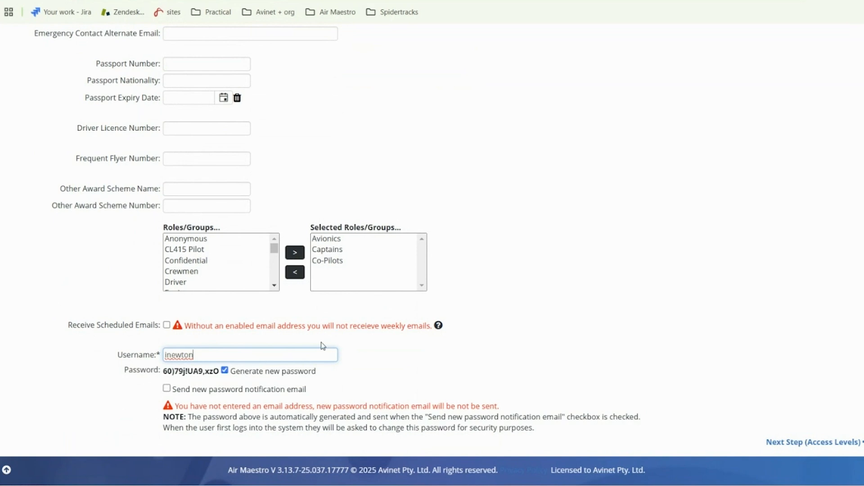
drag(164, 371, 219, 372)
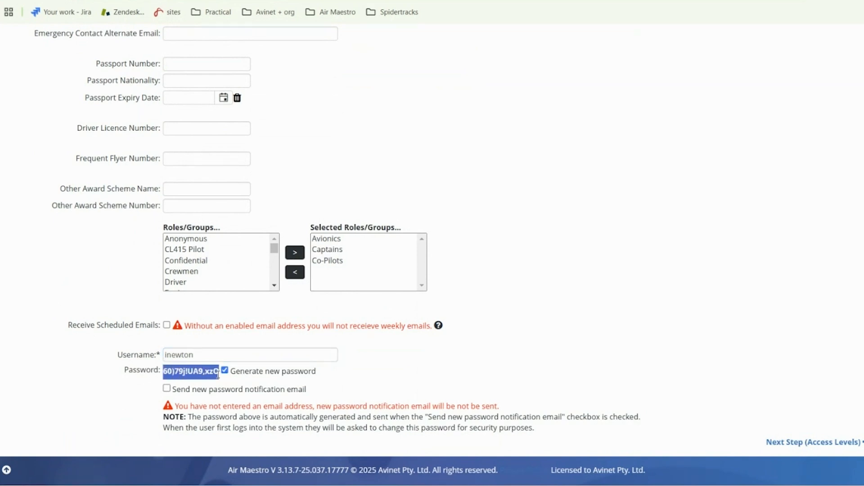
click(429, 387)
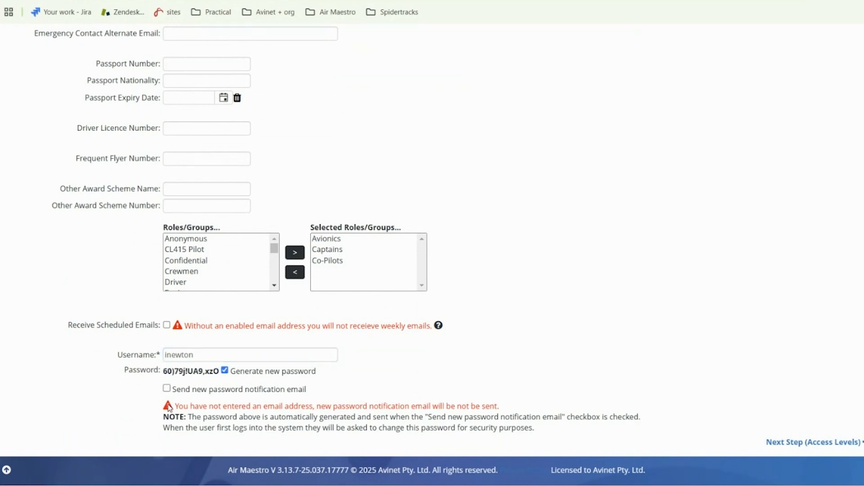
drag(218, 370, 163, 371)
click(396, 379)
scroll(422, 336, up, 6)
scroll(427, 328, down, 6)
- Review the picture upload area and the rest of the Personnel Details form, and continue to the Access Levels step
scroll(701, 358, up, 15)
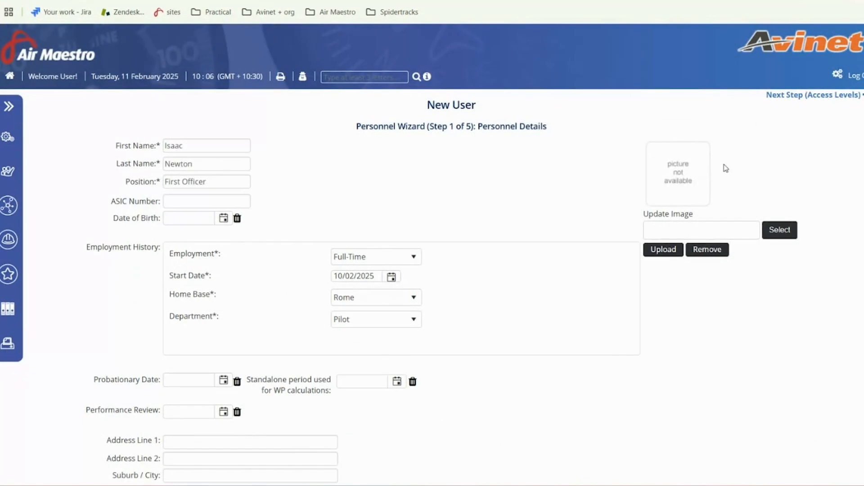
click(702, 232)
click(662, 355)
scroll(548, 388, down, 8)
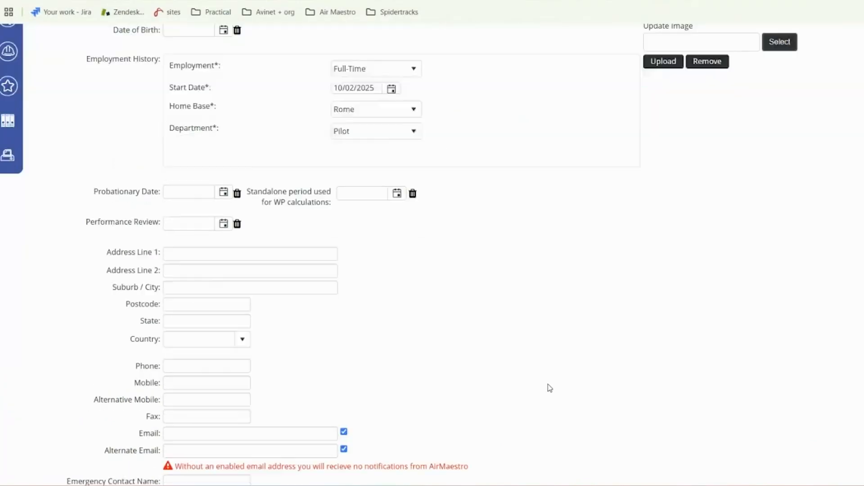
scroll(556, 359, down, 7)
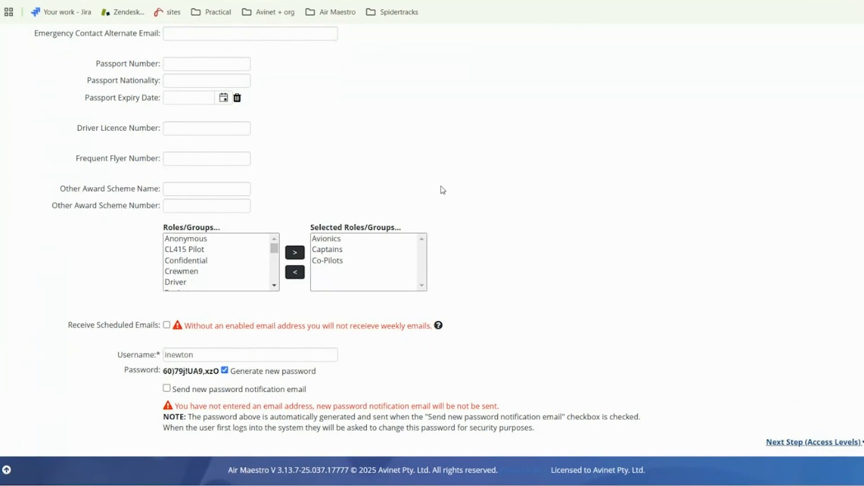
scroll(443, 190, up, 10)
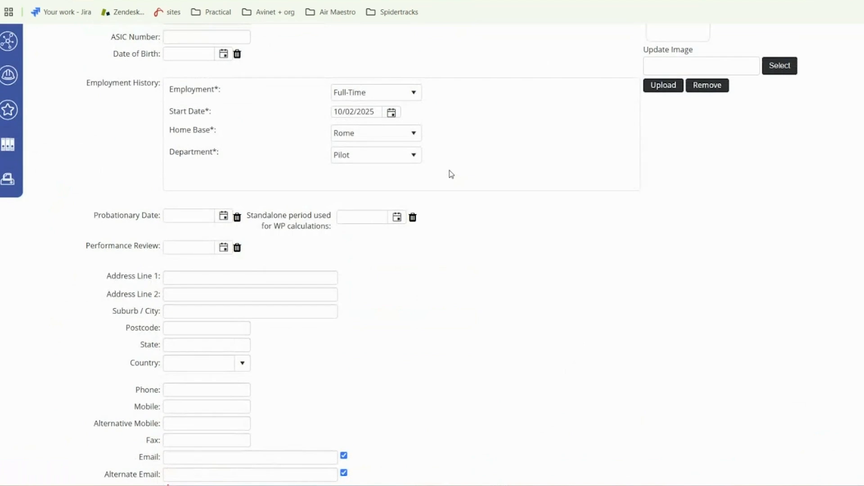
scroll(452, 174, up, 3)
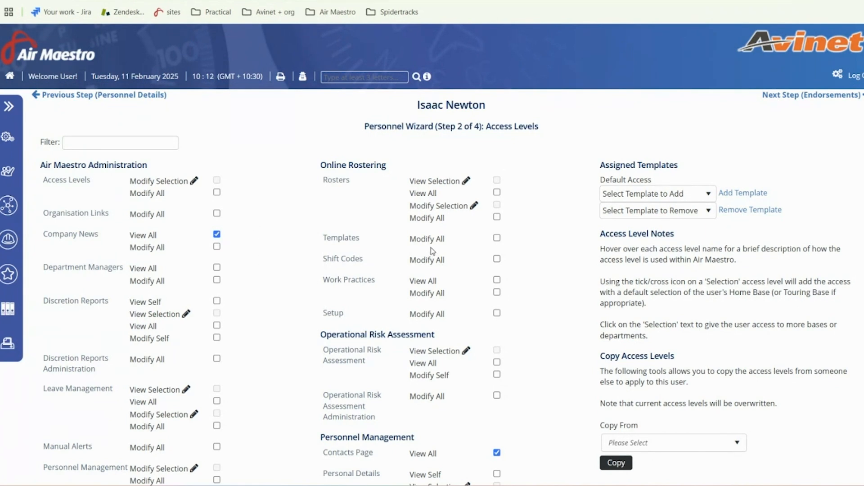
- Examine the assigned Default Access template and the access levels listed for the new user
drag(659, 181, 601, 183)
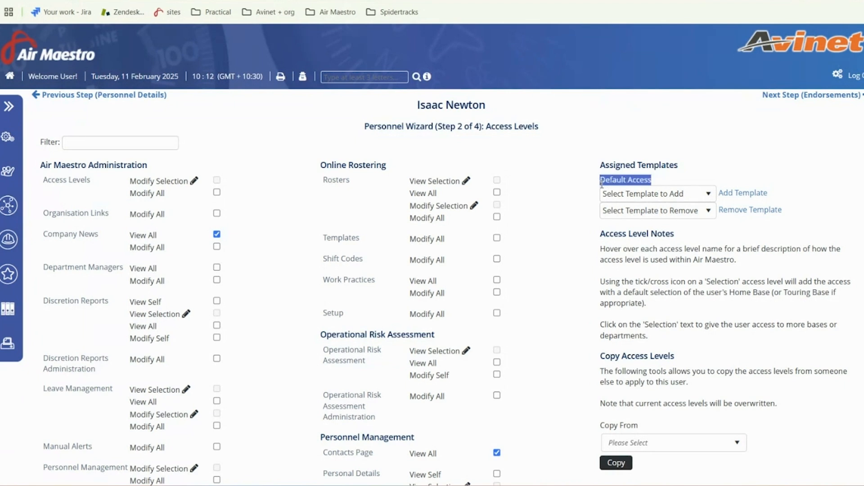
click(574, 214)
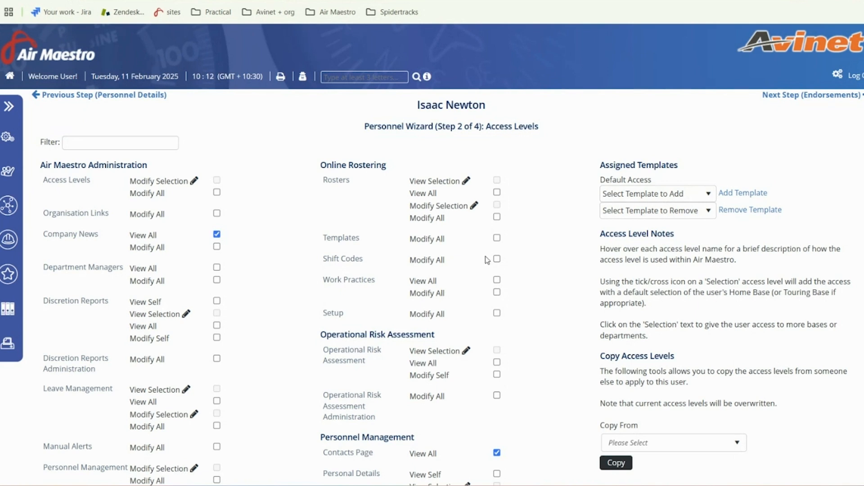
scroll(208, 251, down, 4)
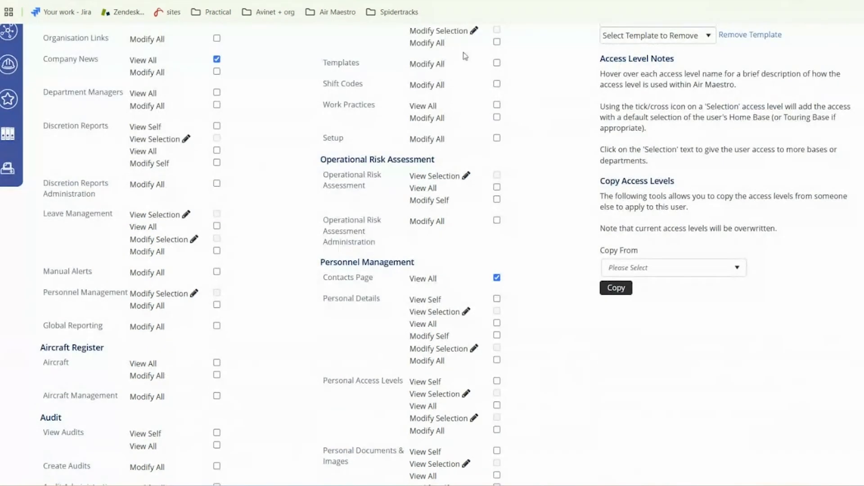
scroll(479, 394, down, 2)
scroll(484, 387, up, 6)
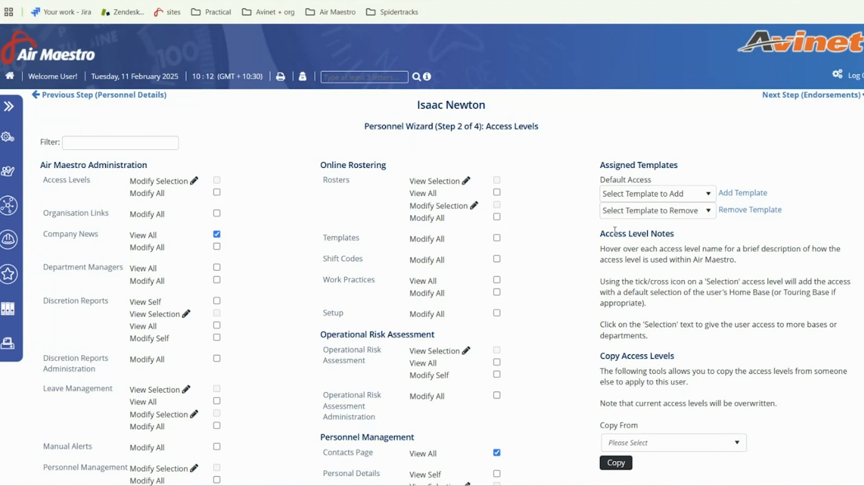
- Add the Pilot access template to the new user and confirm the addition
click(657, 197)
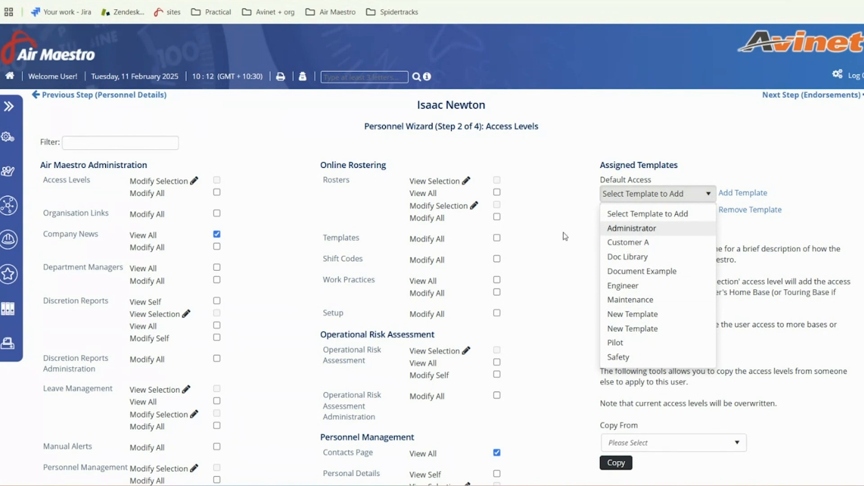
click(624, 343)
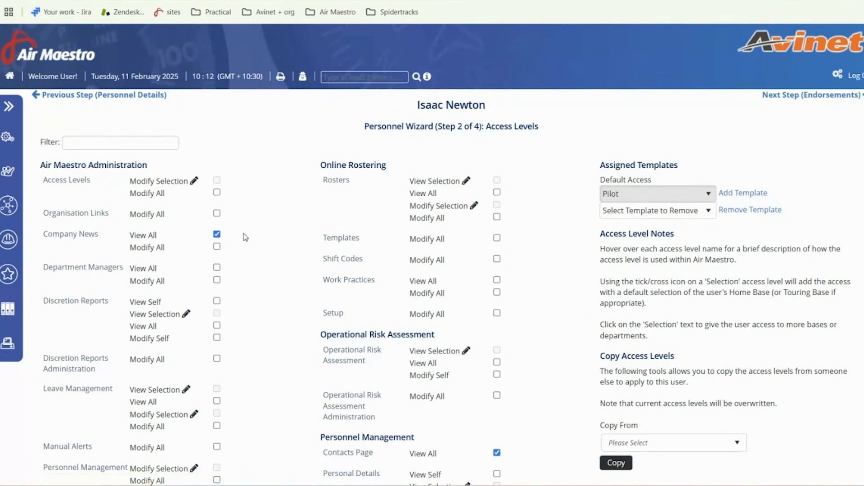
click(743, 193)
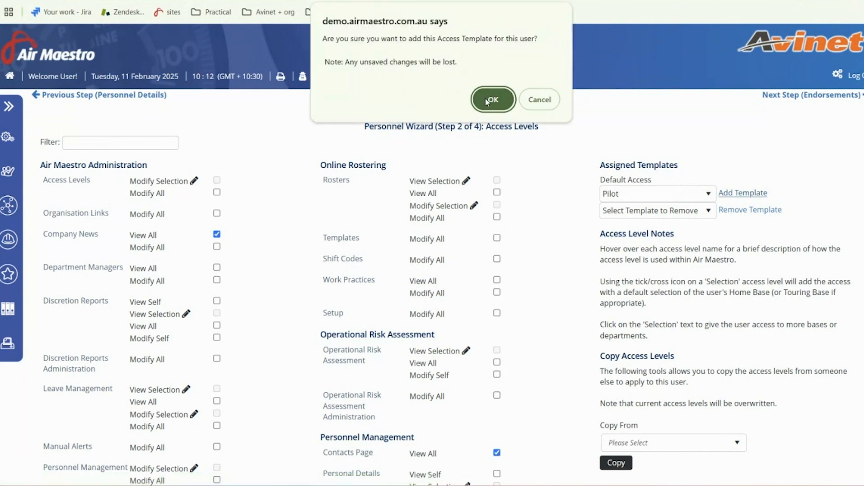
click(488, 102)
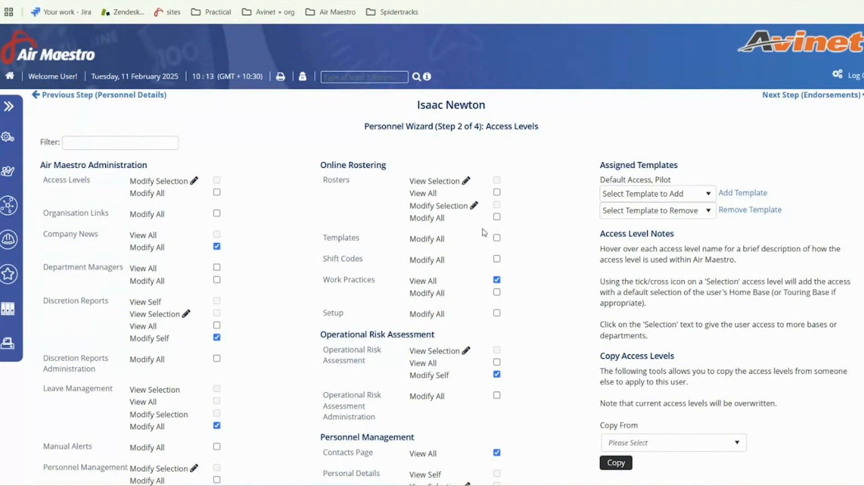
- Try granting Modify All access for Shift Codes and Templates under Online Rostering, and clear both permissions again
scroll(233, 325, down, 4)
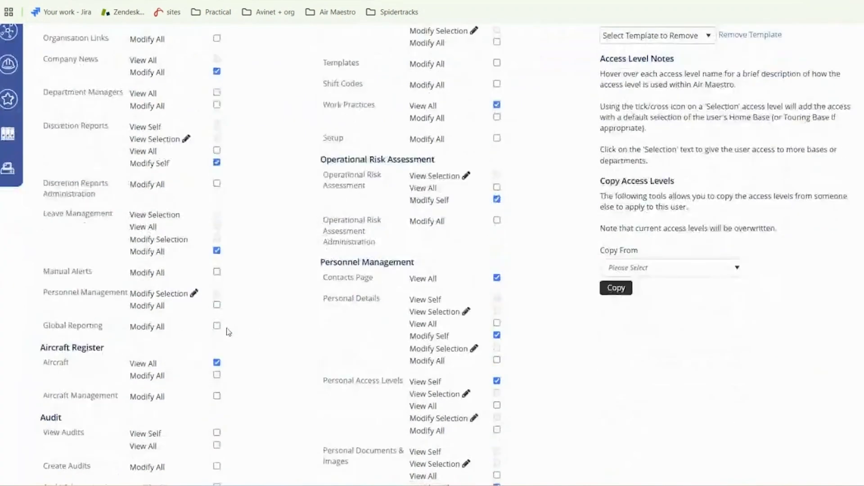
scroll(232, 349, up, 3)
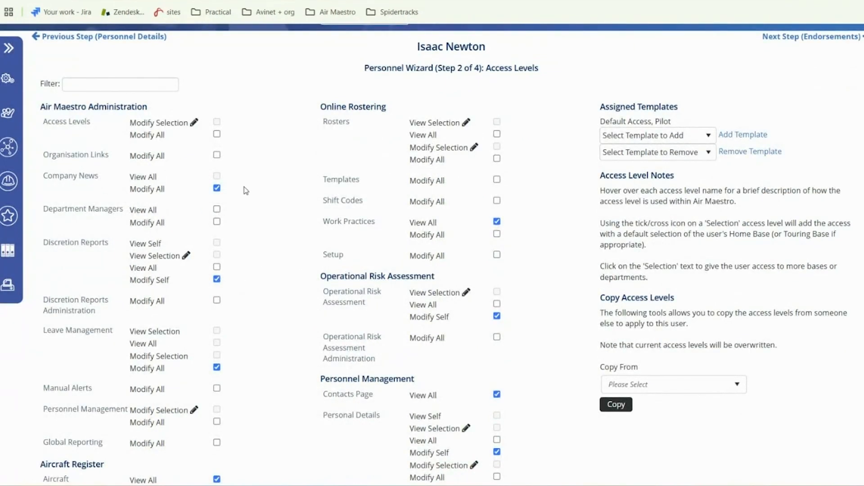
click(497, 201)
click(497, 180)
click(497, 179)
click(497, 201)
- Examine the access levels granted across the Administration, Aircraft Register, Audit, Online Rostering and Personnel Management sections
scroll(328, 272, down, 5)
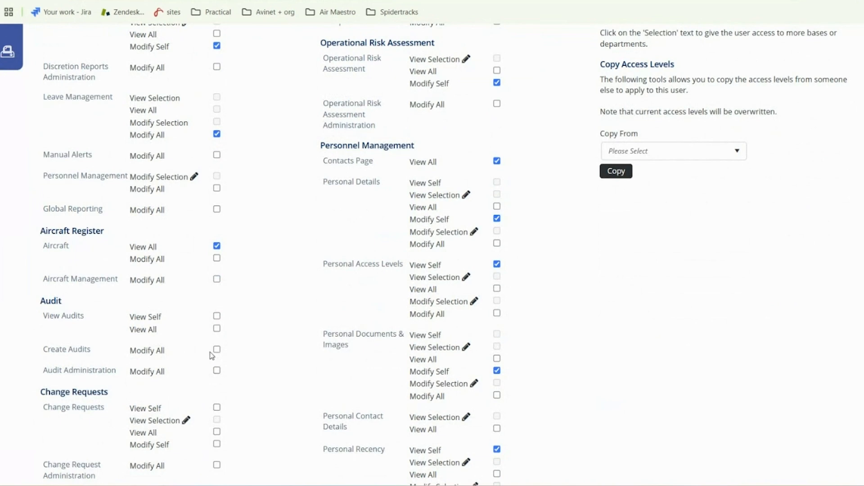
scroll(302, 325, down, 3)
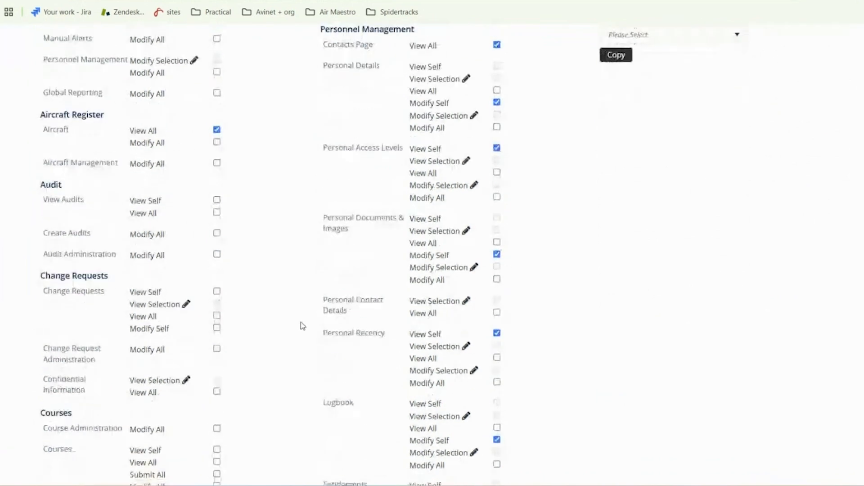
scroll(349, 274, up, 4)
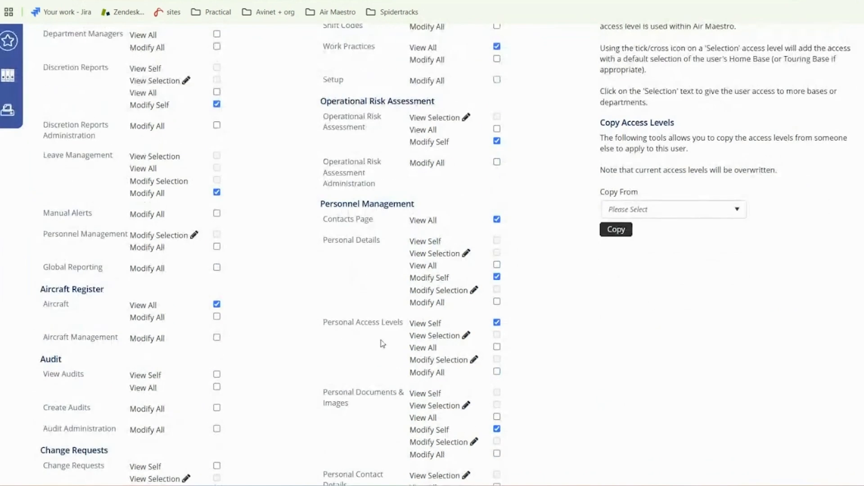
scroll(380, 344, up, 3)
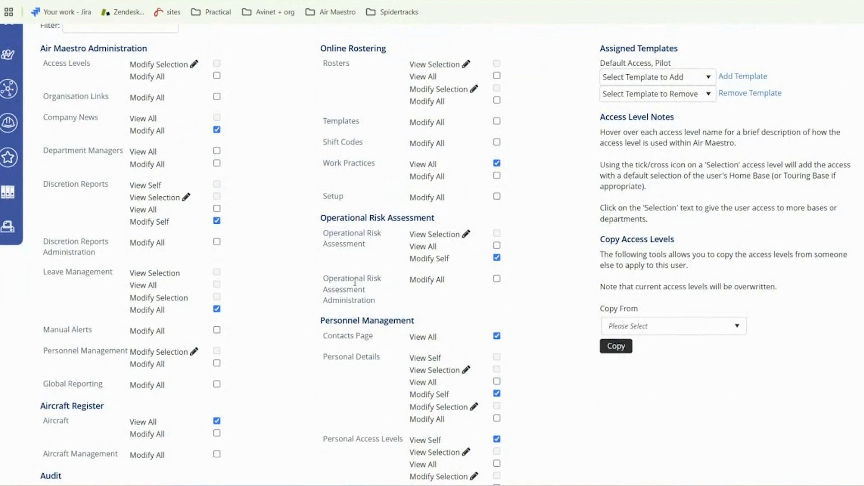
scroll(351, 279, up, 2)
scroll(236, 295, up, 2)
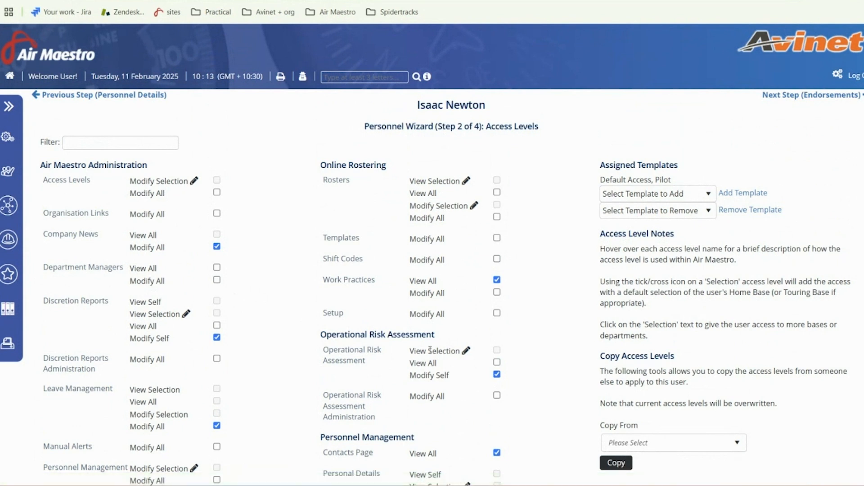
scroll(270, 318, down, 1)
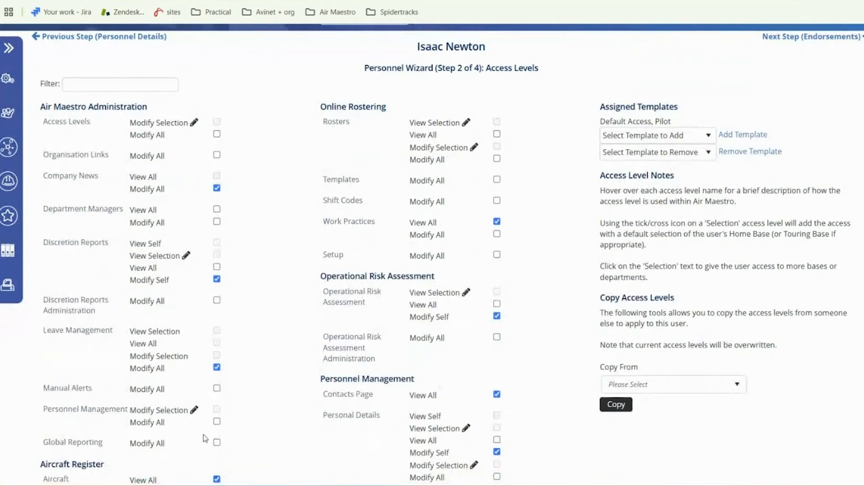
- Try granting View All access for Personal Details under Personnel Management, and clear the permission again
scroll(200, 413, down, 2)
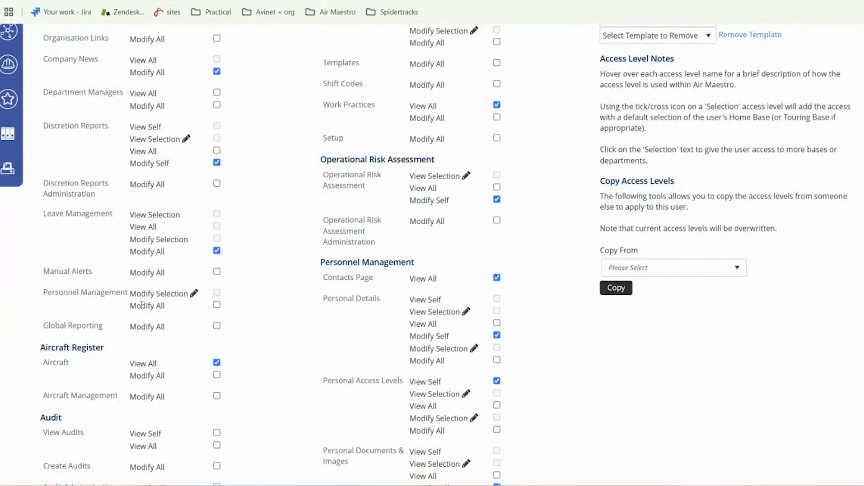
scroll(413, 312, down, 1)
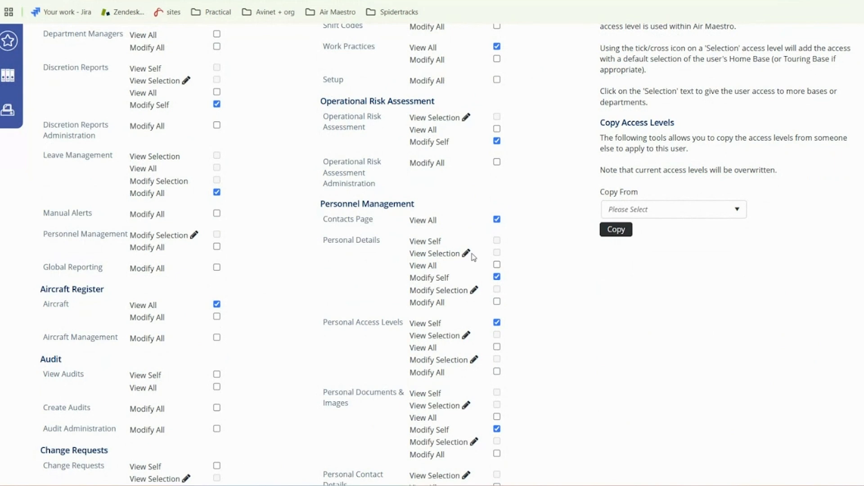
click(497, 265)
click(497, 265)
- Open the base and department selection for Personal Details View Selection, and try selecting Captains under All Bases before clearing it
click(467, 253)
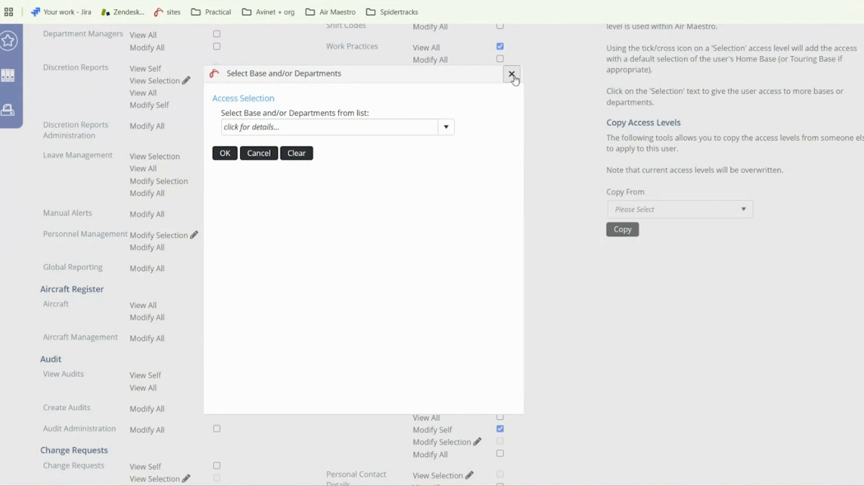
click(453, 128)
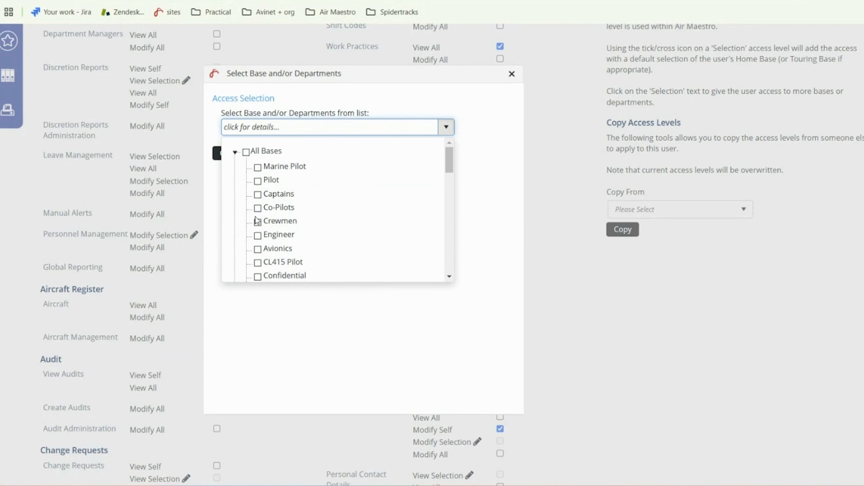
click(258, 194)
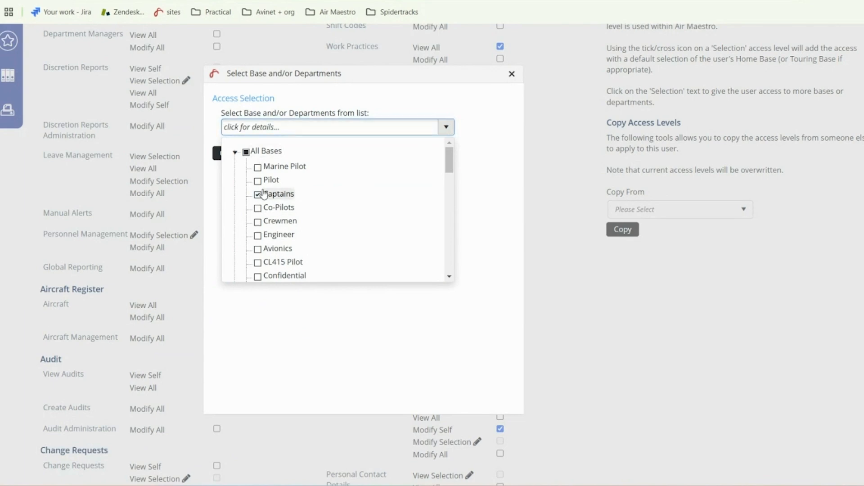
click(257, 195)
- Grant Personal Details View Selection access for every department of the Rome home base and check the assigned selection
click(235, 153)
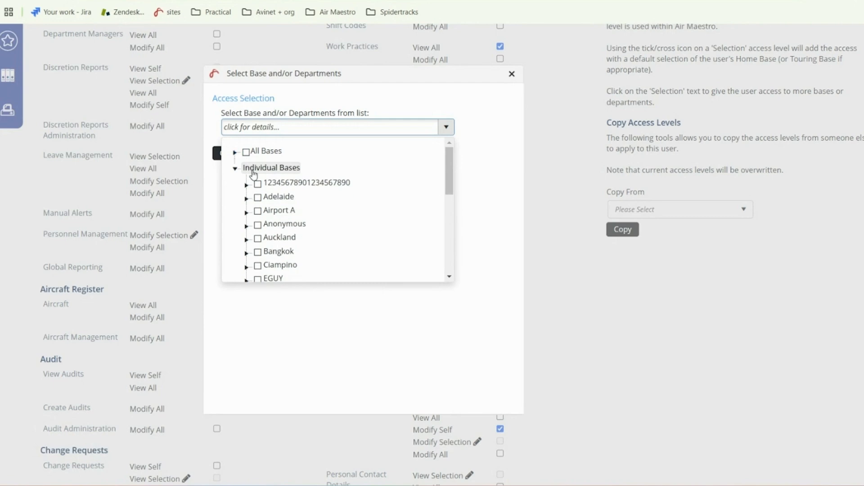
scroll(282, 170, down, 1)
scroll(281, 170, down, 1)
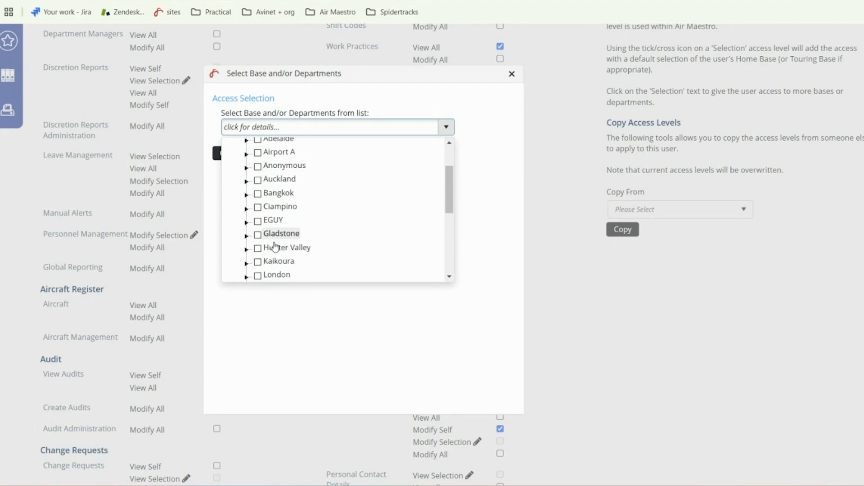
scroll(298, 249, down, 3)
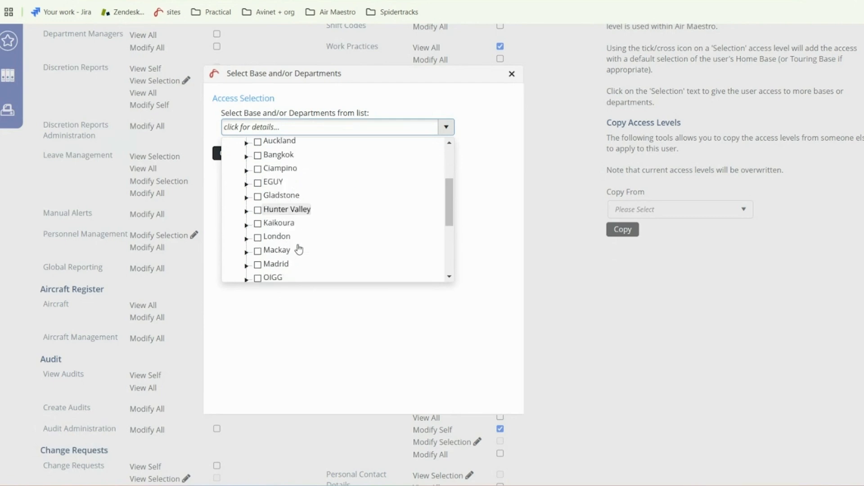
scroll(280, 248, down, 2)
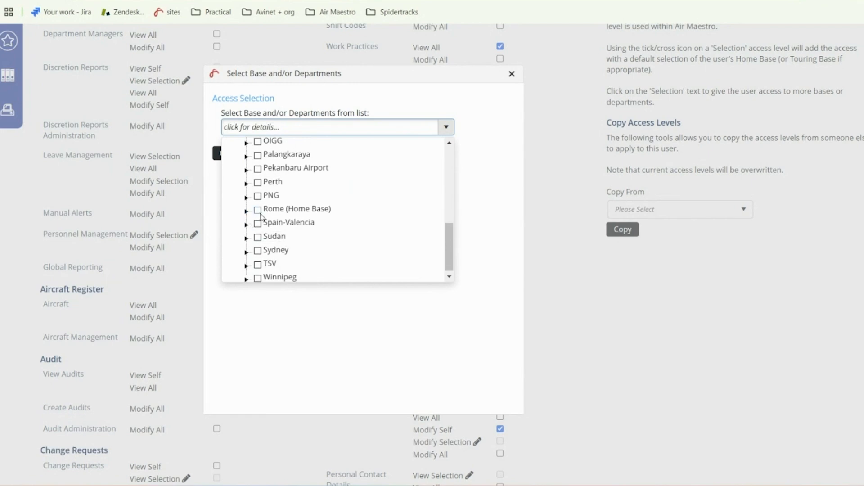
click(258, 212)
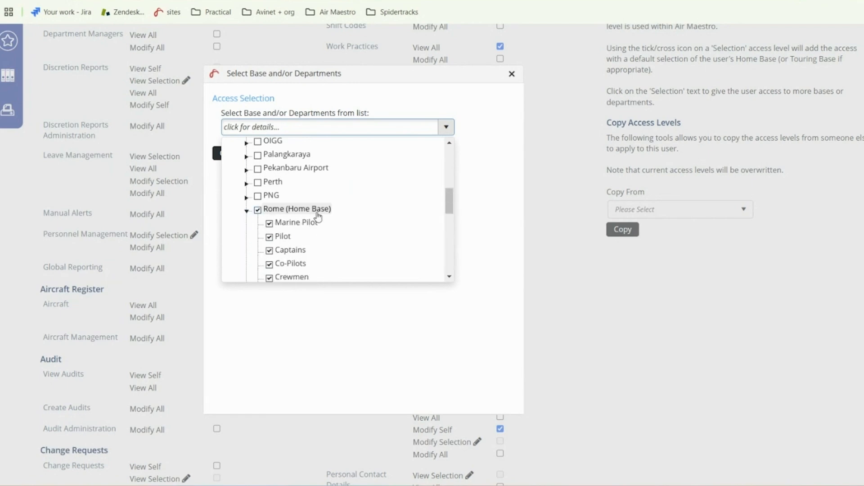
scroll(351, 203, down, 2)
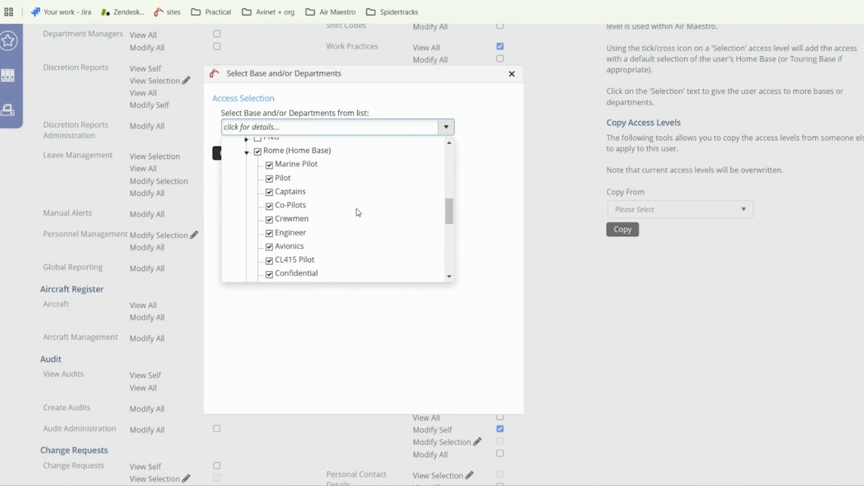
scroll(378, 207, down, 1)
scroll(377, 207, down, 5)
click(467, 340)
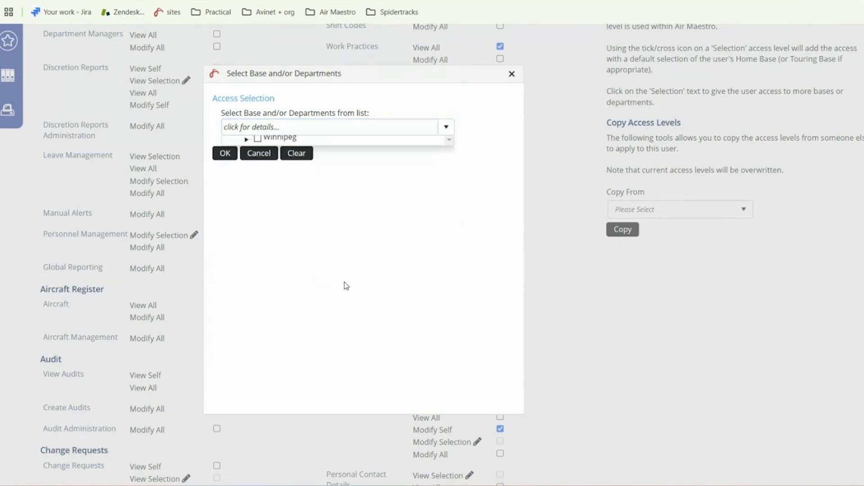
click(224, 154)
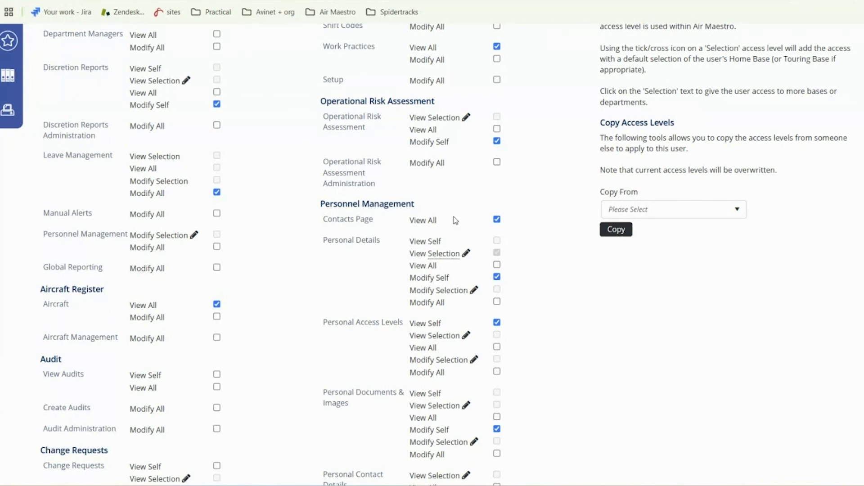
mouse_move(445, 260)
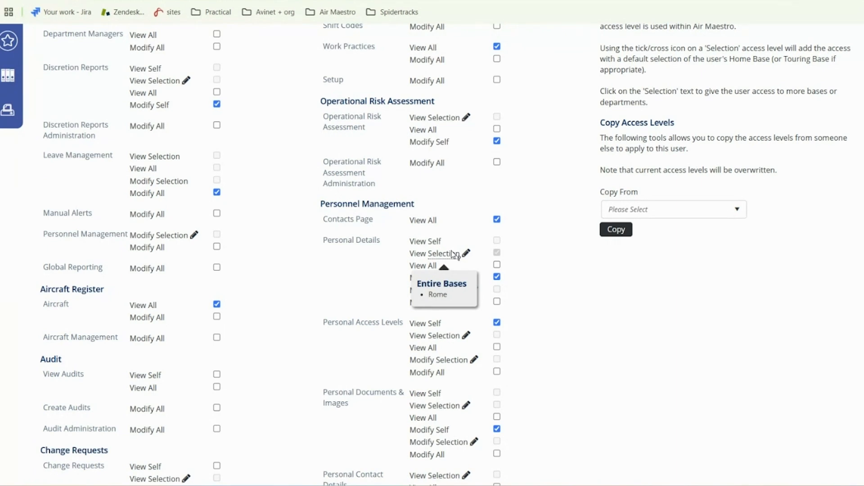
- Examine the Copy From choices for copying another person's access levels, leaving no one selected
scroll(704, 212, up, 3)
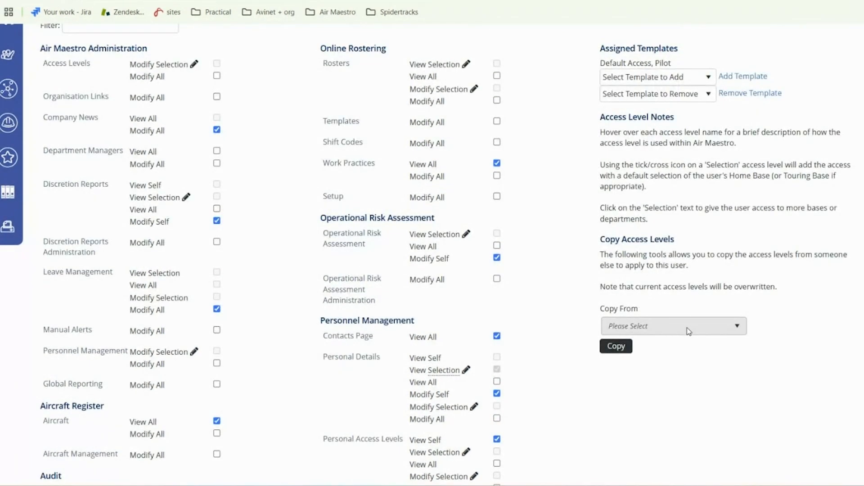
click(687, 330)
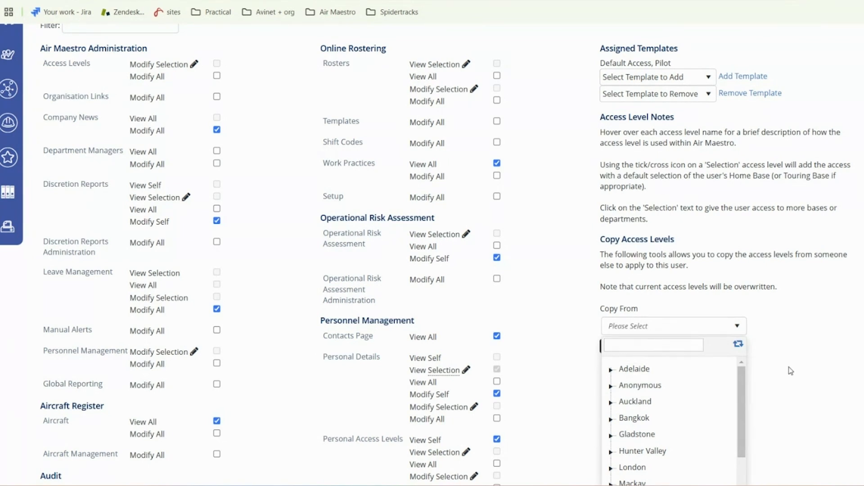
click(804, 363)
click(705, 327)
click(793, 383)
scroll(697, 190, up, 3)
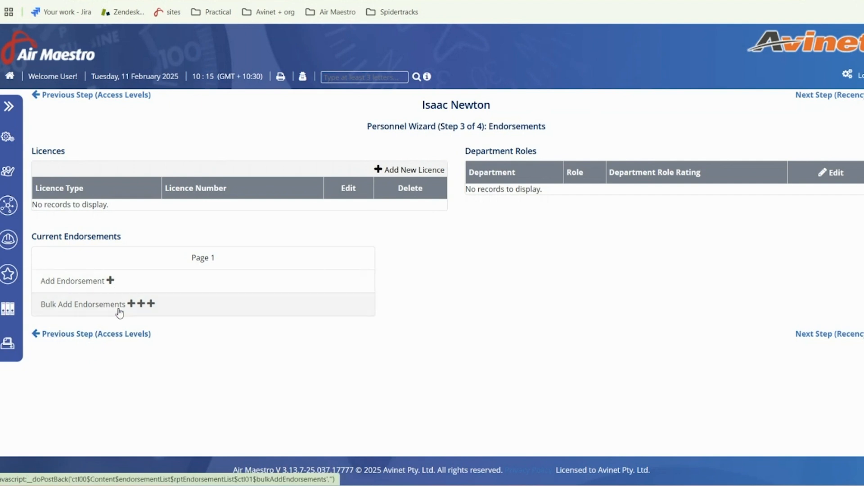
- Examine the New Endorsement form and the Bulk Add Endorsements aircraft list, and cancel the bulk addition
click(112, 286)
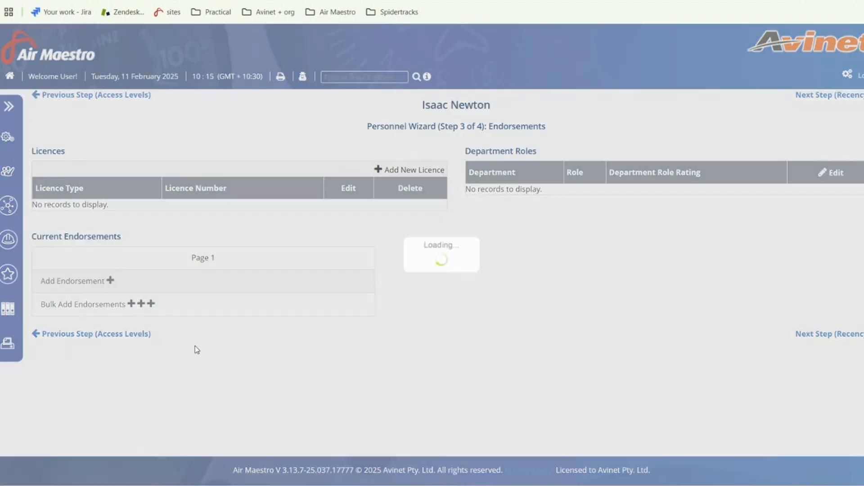
scroll(433, 351, down, 1)
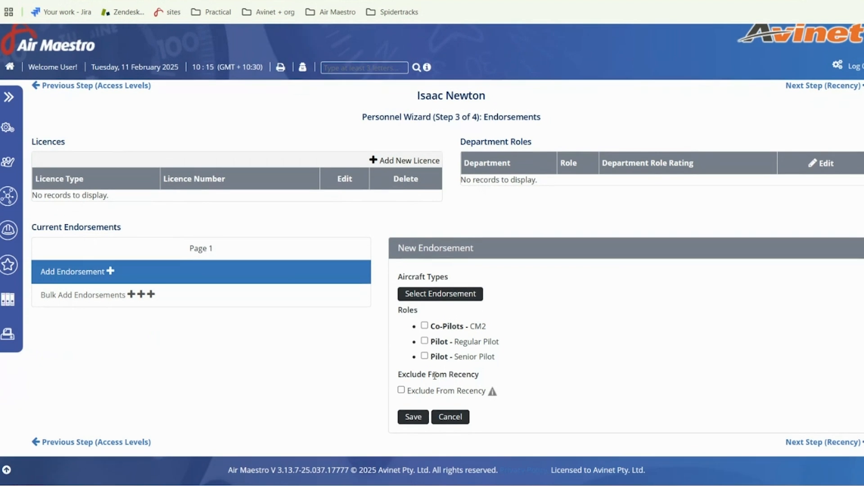
click(128, 295)
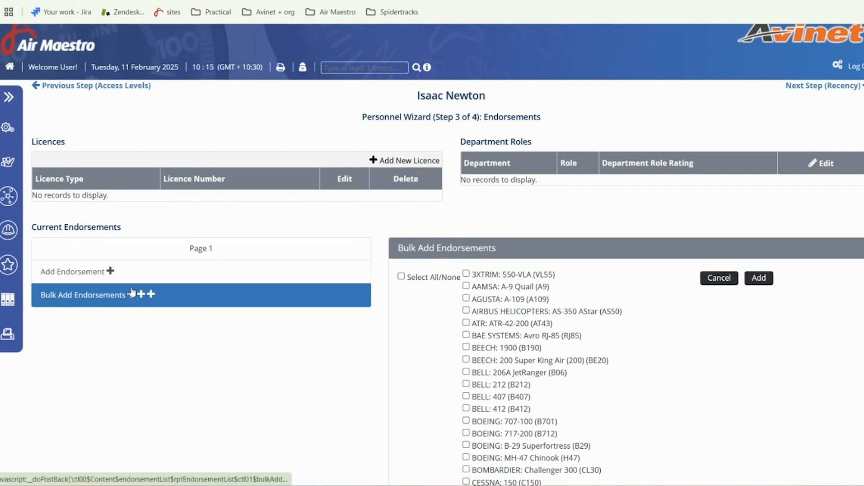
scroll(339, 320, down, 3)
scroll(339, 320, up, 3)
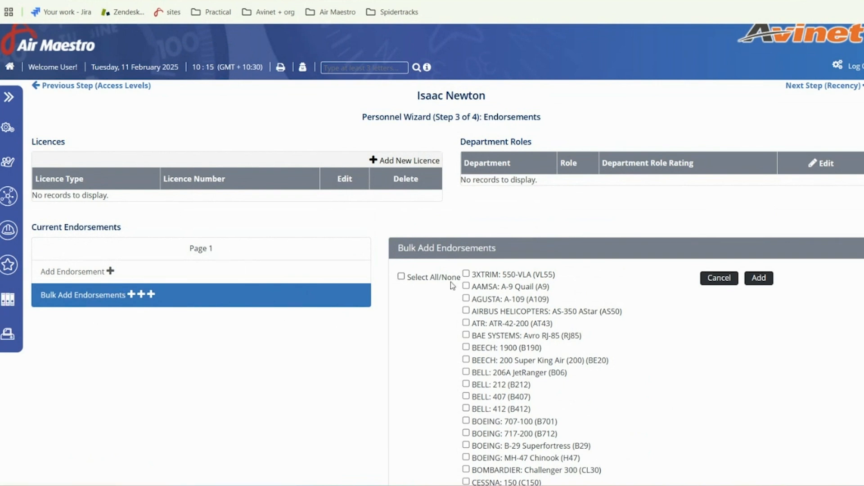
scroll(512, 248, down, 3)
scroll(829, 297, up, 3)
click(719, 278)
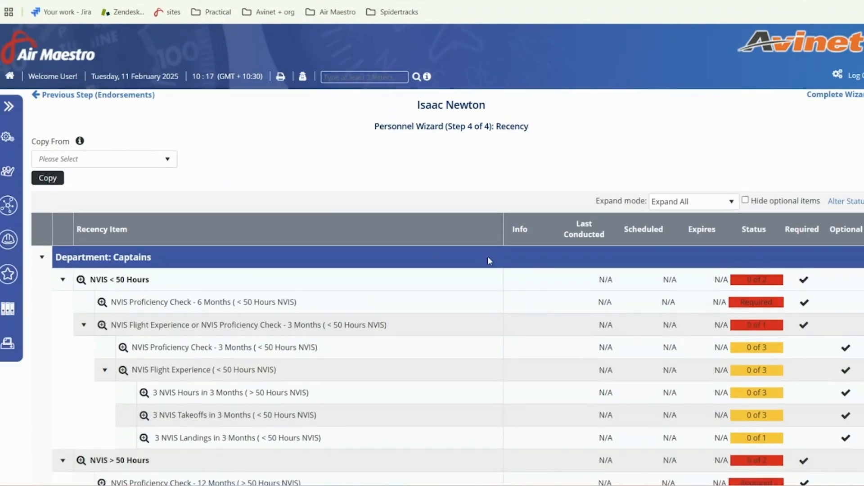
- Examine the NVIS recency items and their required or optional status for the Captains department
scroll(504, 235, down, 3)
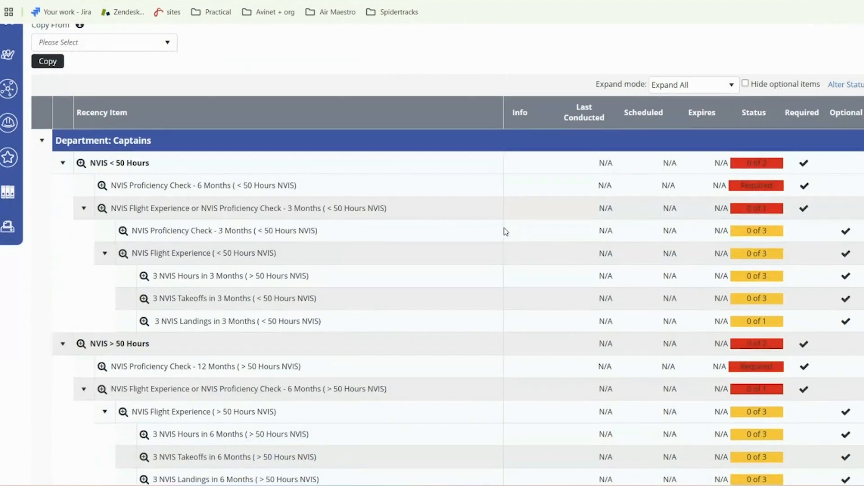
scroll(517, 249, up, 2)
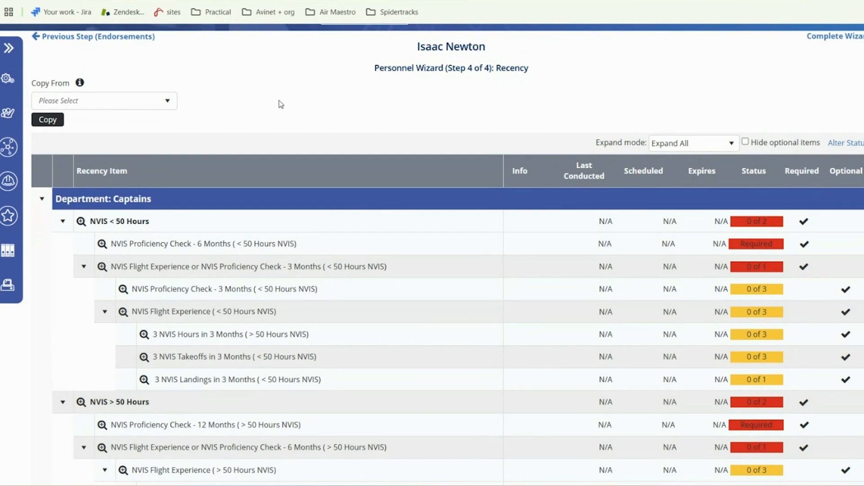
scroll(282, 104, down, 3)
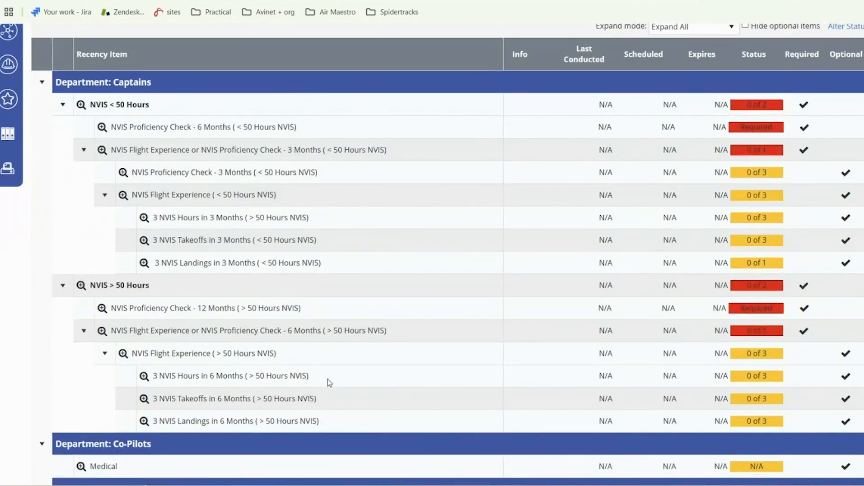
scroll(473, 213, down, 1)
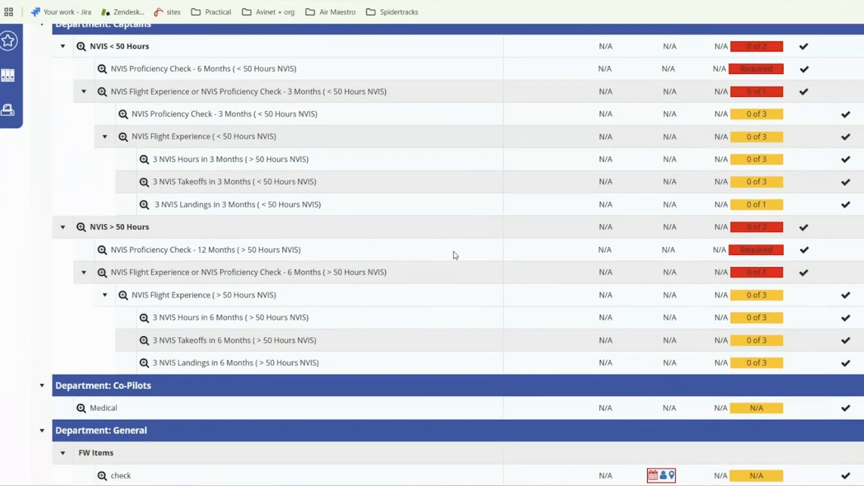
scroll(470, 262, up, 1)
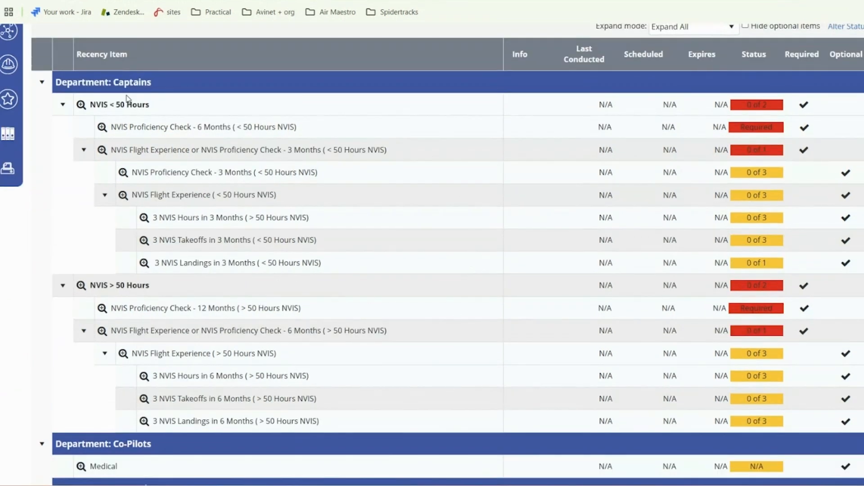
scroll(289, 274, down, 3)
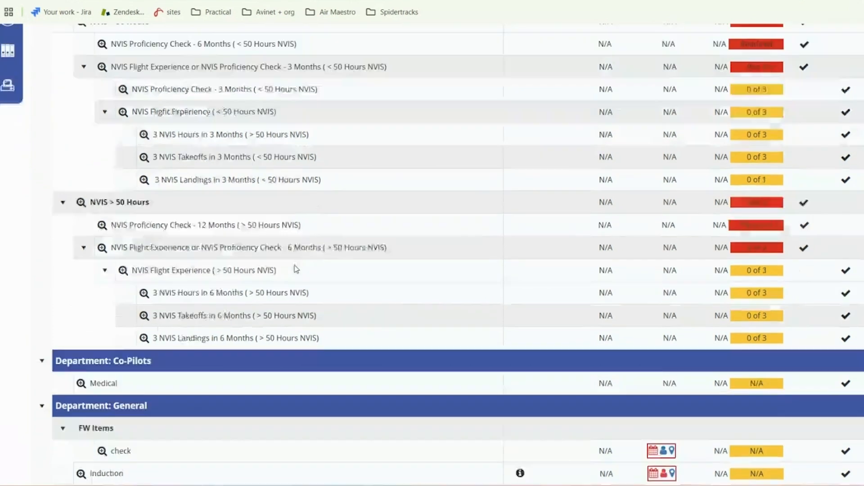
scroll(296, 267, up, 5)
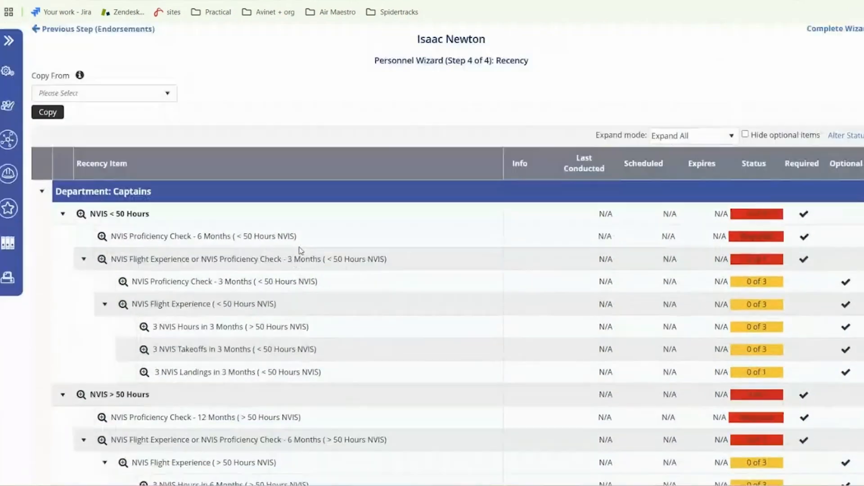
- Examine the recency items listed for the Co-Pilots, General and Pilot departments
scroll(301, 250, down, 8)
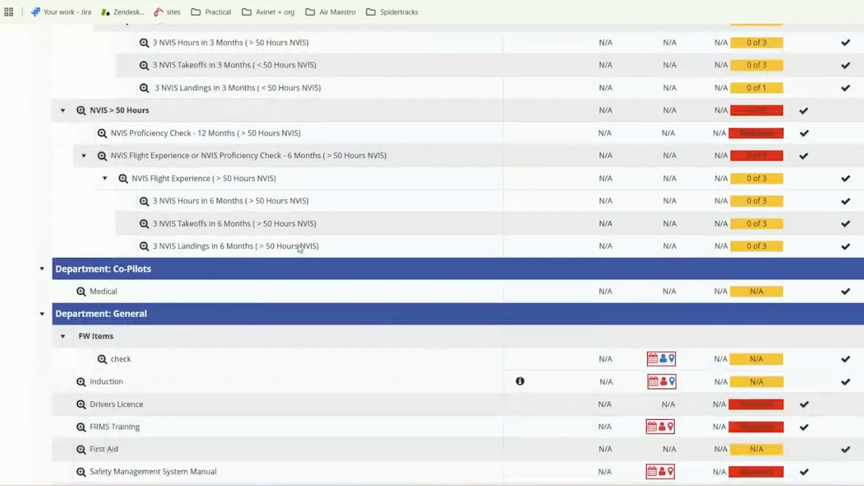
scroll(293, 242, down, 2)
scroll(276, 201, up, 1)
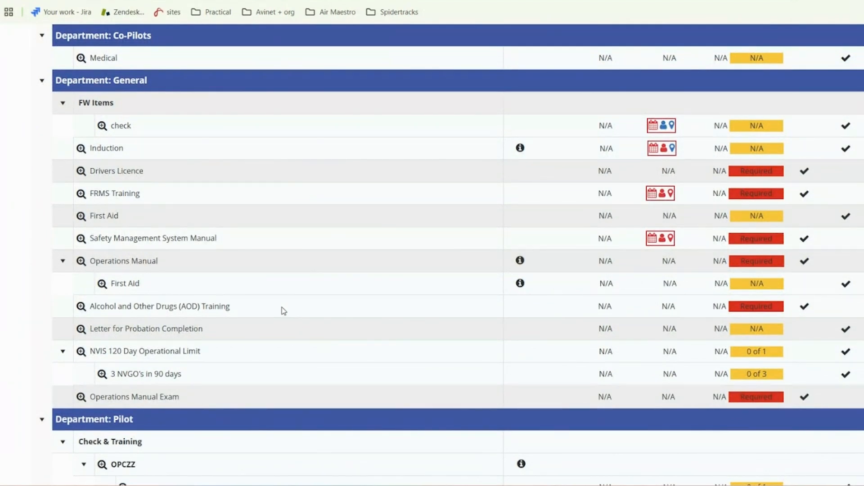
scroll(298, 312, down, 3)
scroll(256, 297, down, 3)
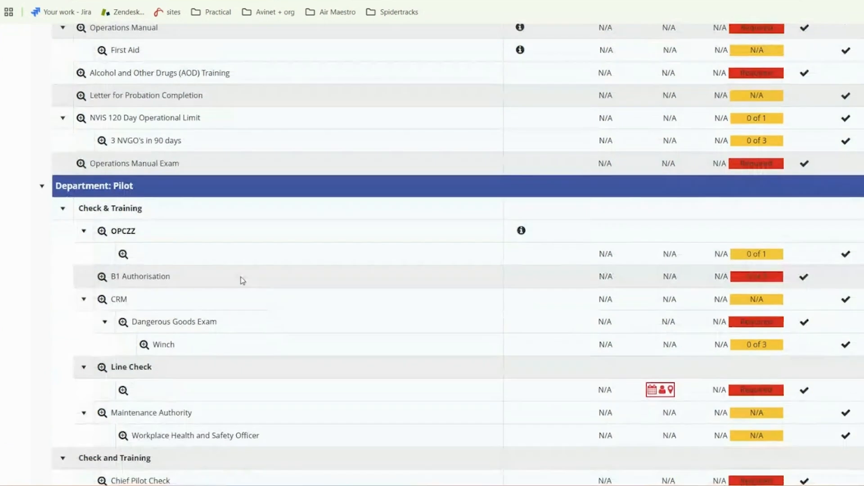
scroll(299, 196, down, 6)
scroll(301, 199, down, 18)
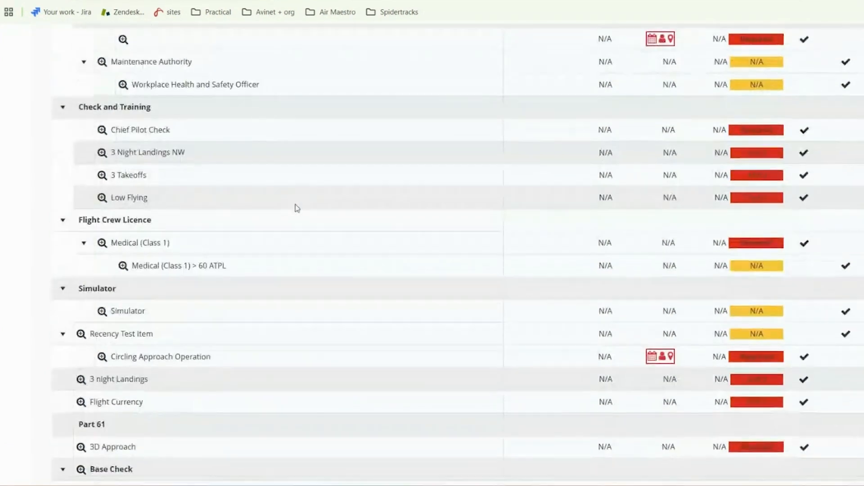
scroll(285, 215, up, 20)
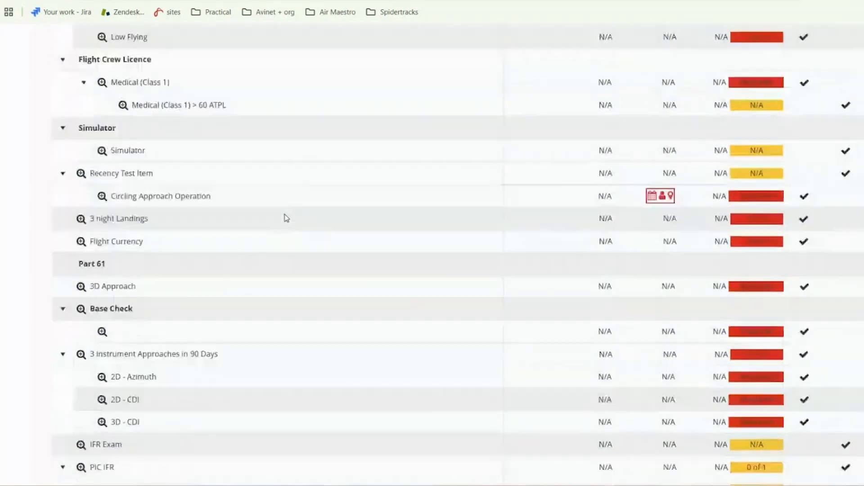
scroll(163, 256, up, 3)
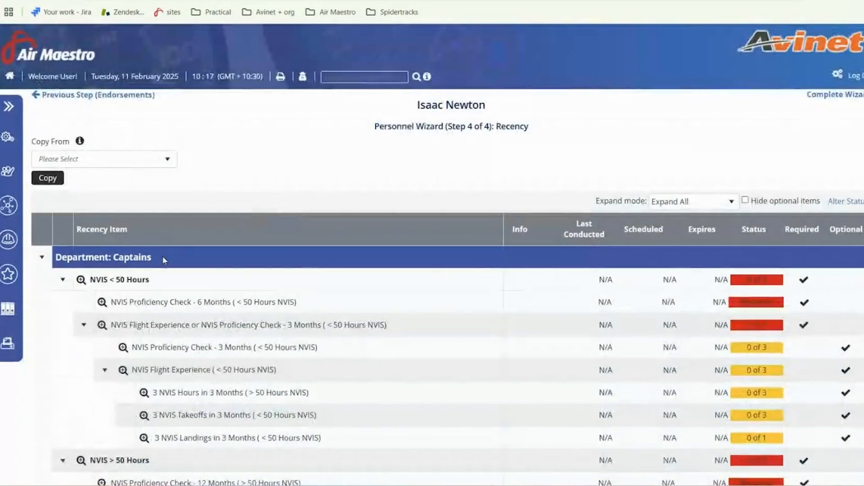
- Examine the Required, Optional, Default and Hidden choices for altering recency item statuses, and cancel the alteration
scroll(170, 254, down, 4)
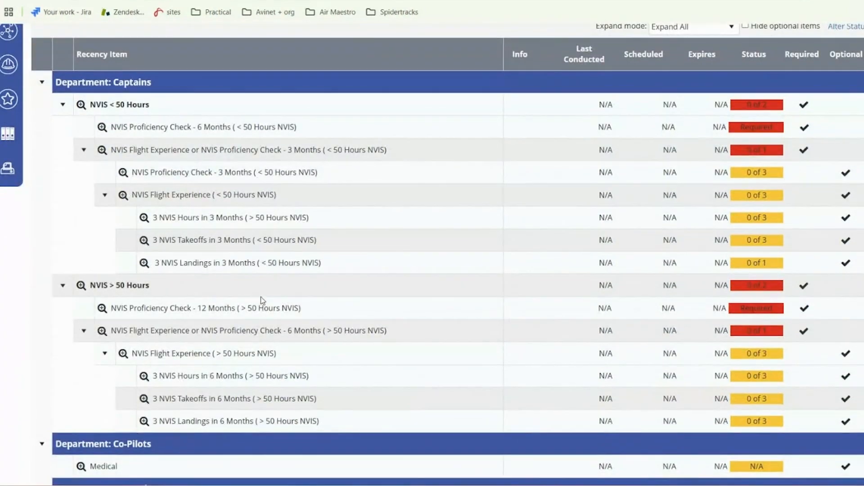
scroll(334, 369, down, 2)
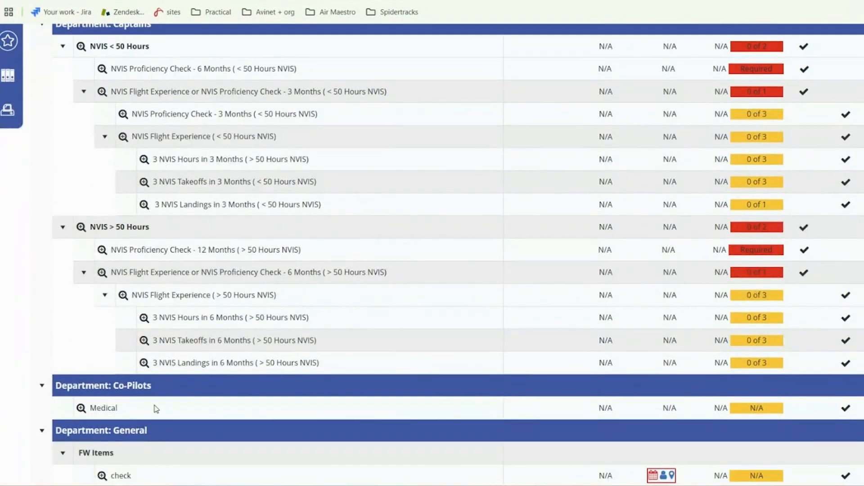
scroll(222, 159, up, 2)
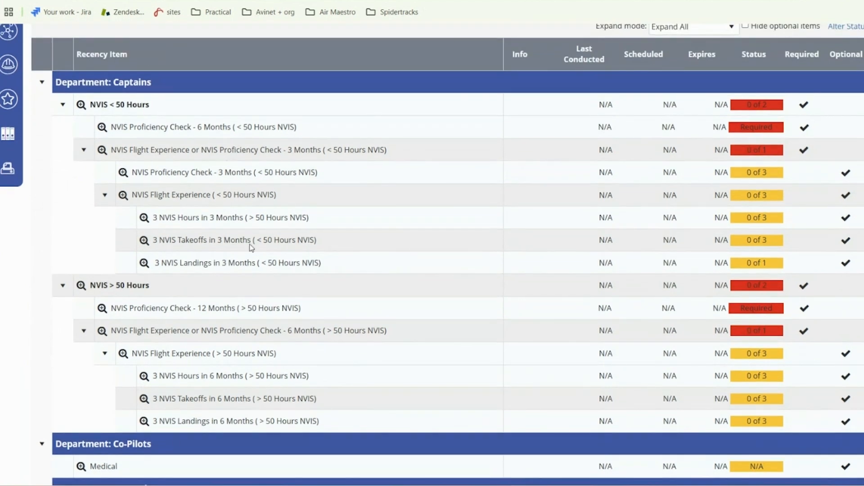
scroll(719, 189, up, 1)
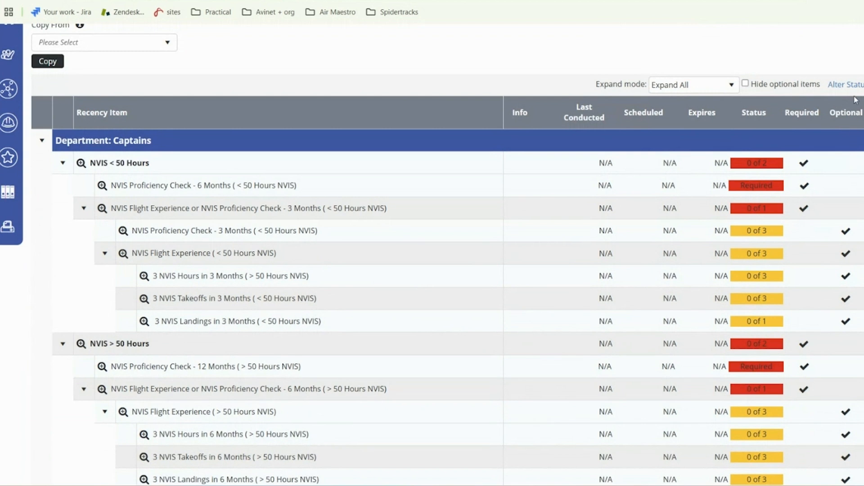
scroll(518, 303, up, 1)
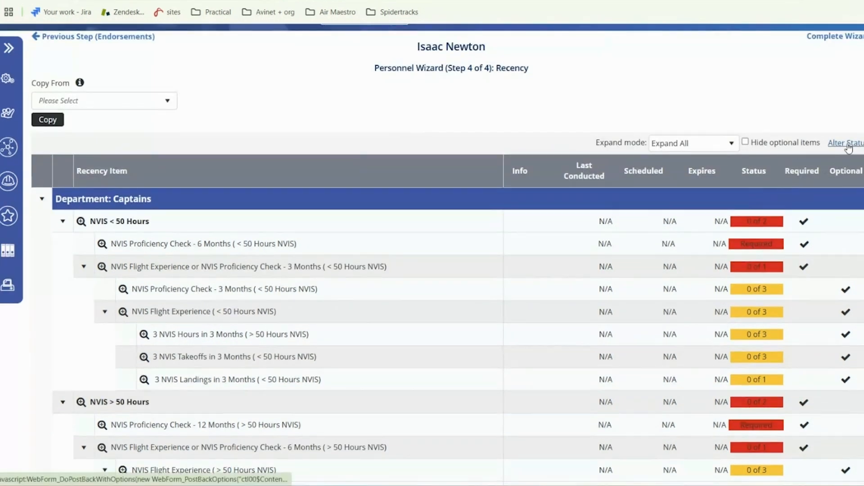
click(843, 144)
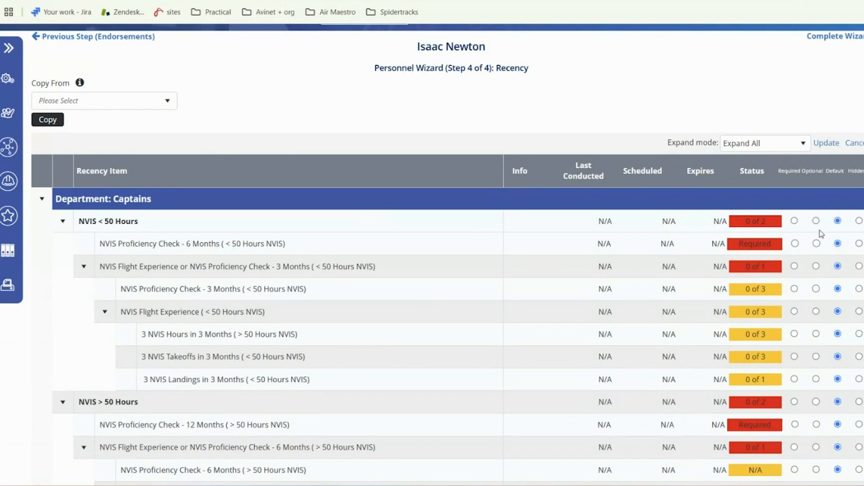
scroll(815, 250, down, 1)
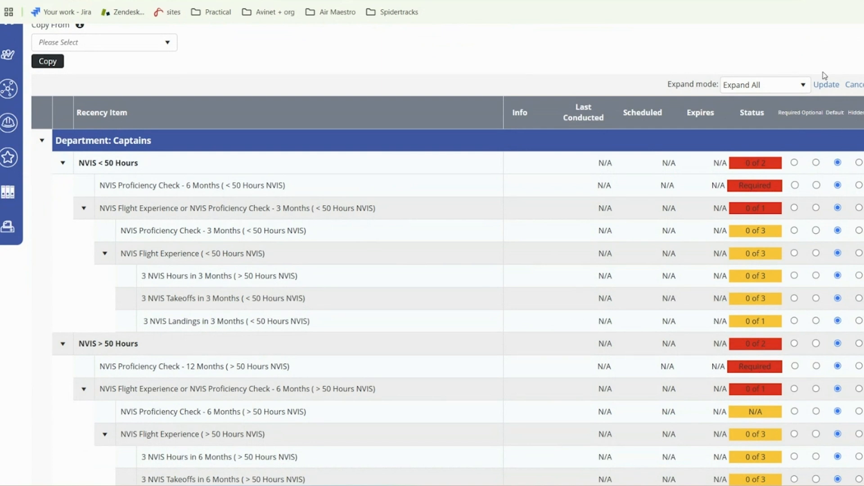
scroll(825, 76, up, 2)
click(859, 145)
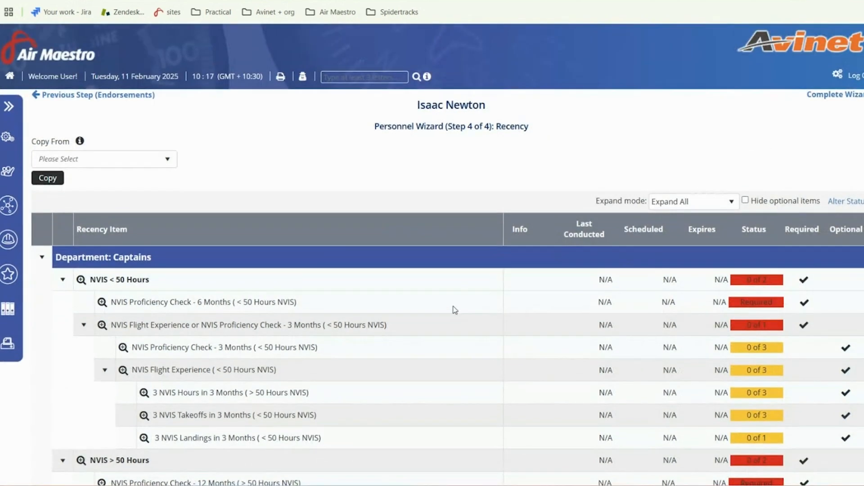
- Look over the recency list once more and complete the Personnel Wizard for the new pilot
scroll(436, 198, down, 3)
scroll(689, 268, up, 3)
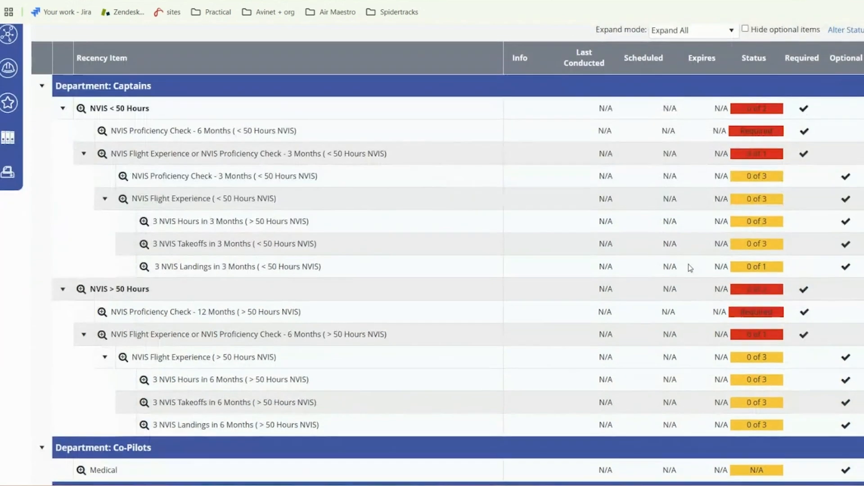
scroll(484, 227, down, 3)
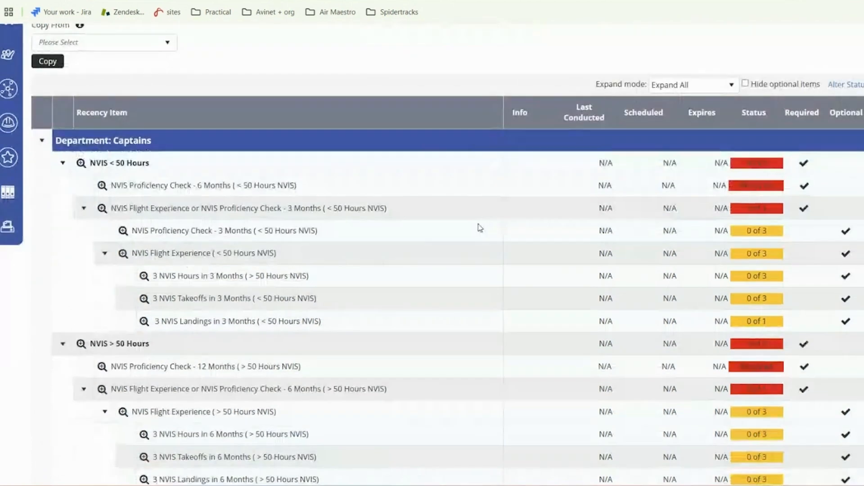
scroll(488, 223, up, 3)
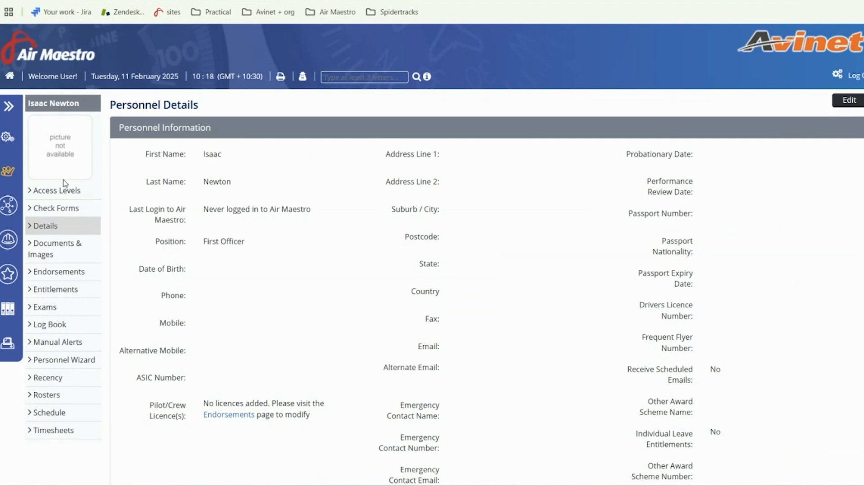
- Examine the new pilot's Documents & Images page and the February 2025 timesheet
click(77, 247)
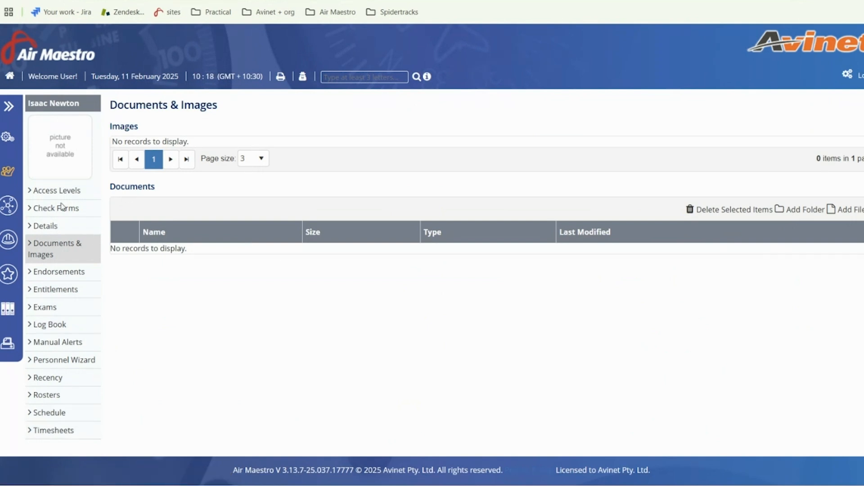
click(62, 431)
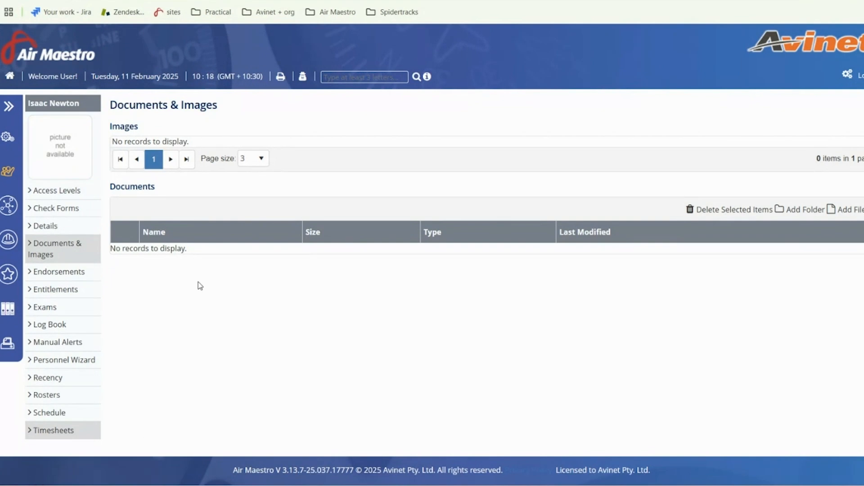
scroll(618, 299, down, 3)
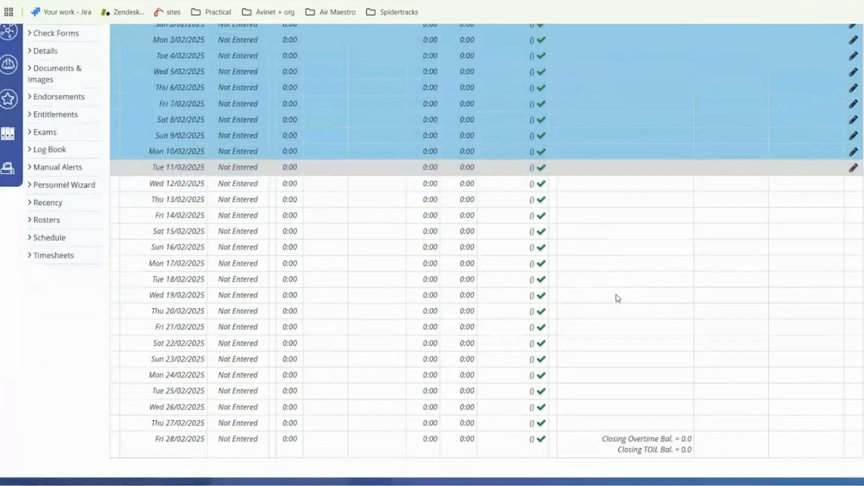
scroll(618, 296, up, 4)
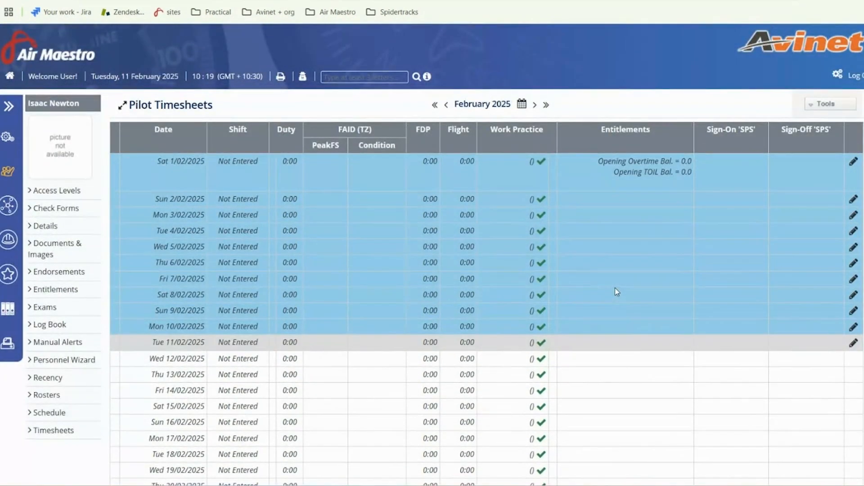
scroll(610, 281, down, 3)
scroll(609, 279, up, 2)
scroll(609, 279, up, 2)
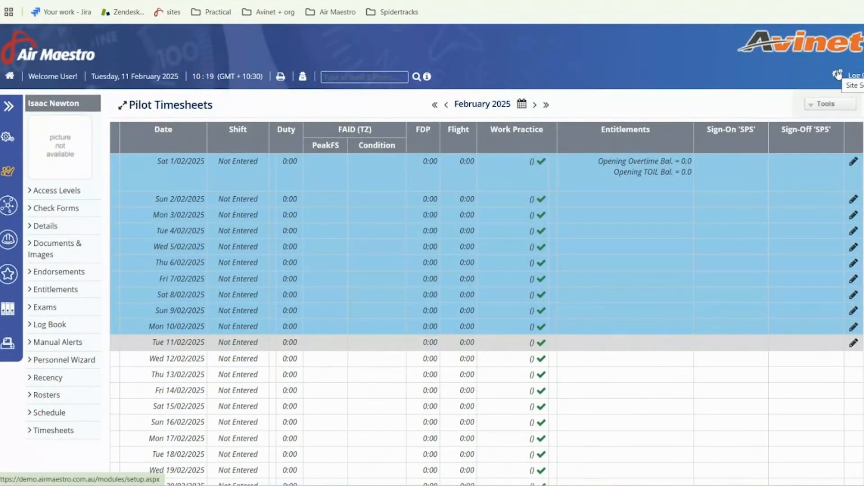
- Examine the assigned templates on the new pilot's Access Levels page
click(68, 191)
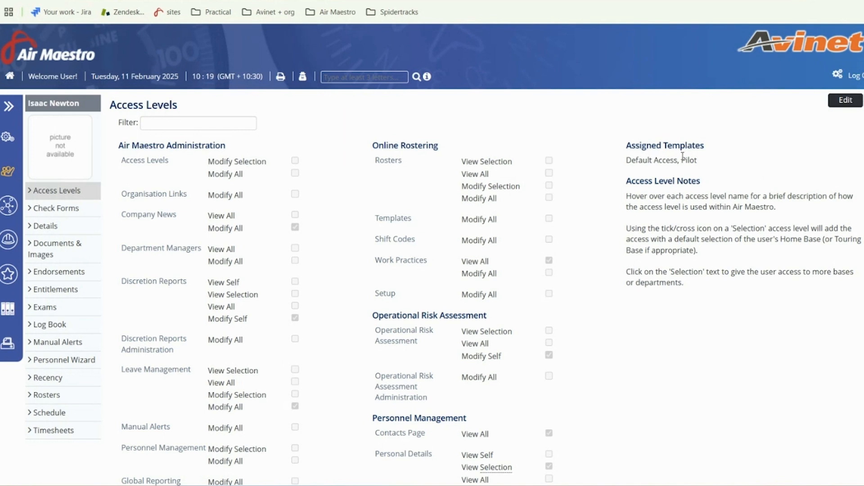
drag(706, 148, 626, 145)
click(736, 154)
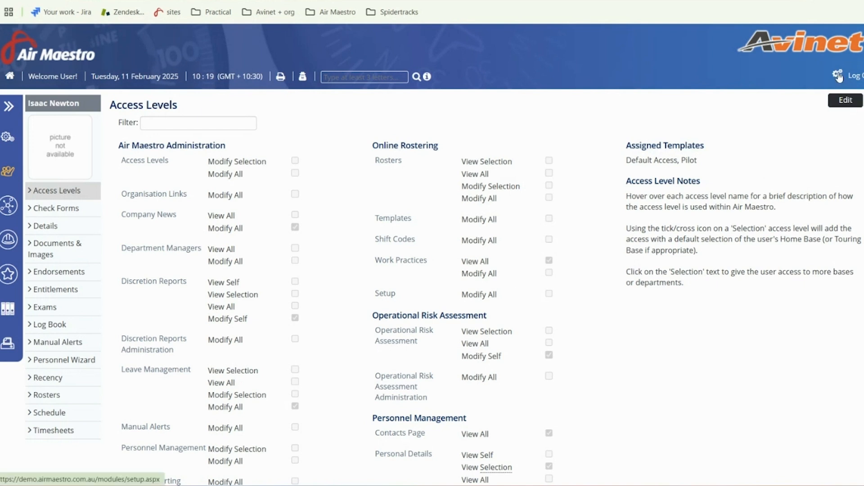
- Open the Access Templates setup and examine the Default Access and Administrator templates in the list
click(9, 109)
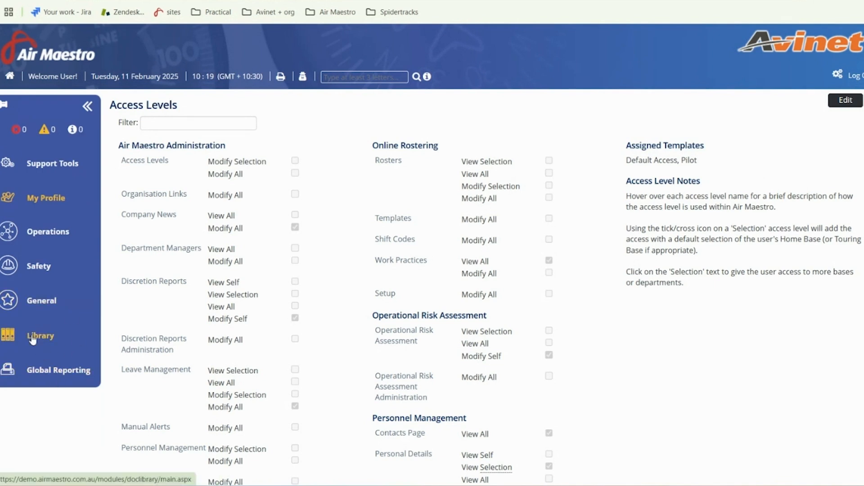
click(34, 310)
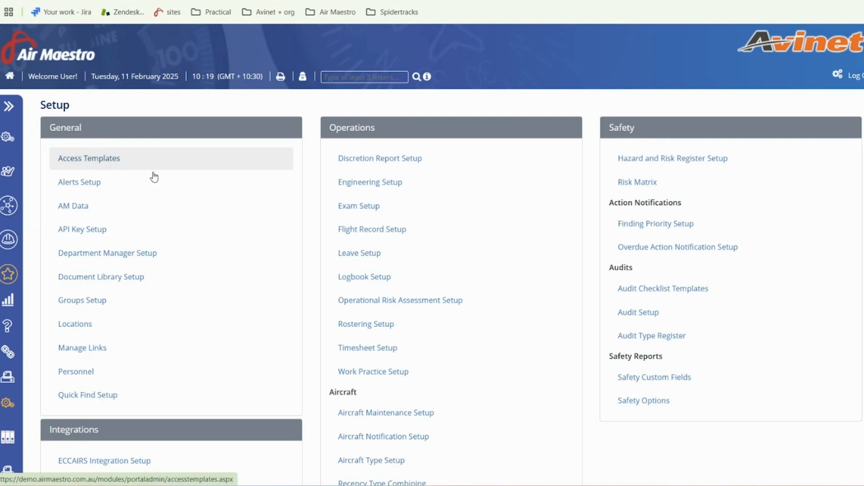
click(70, 170)
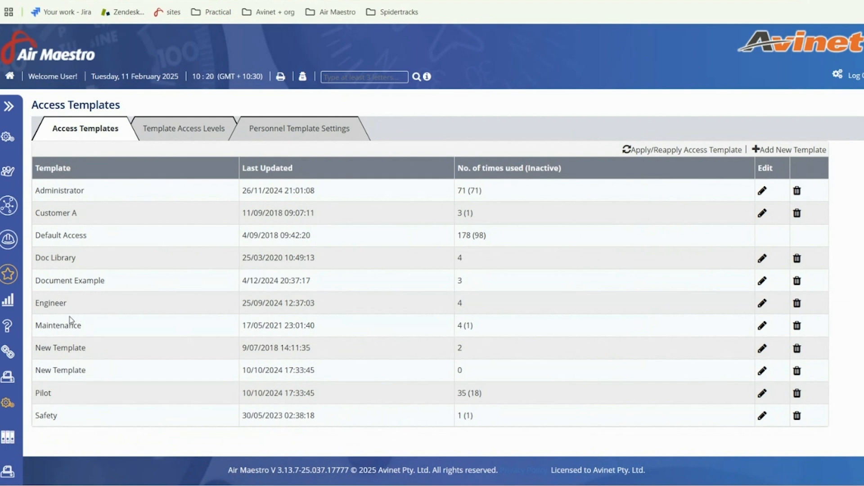
drag(90, 239, 36, 238)
click(87, 197)
drag(93, 194, 36, 198)
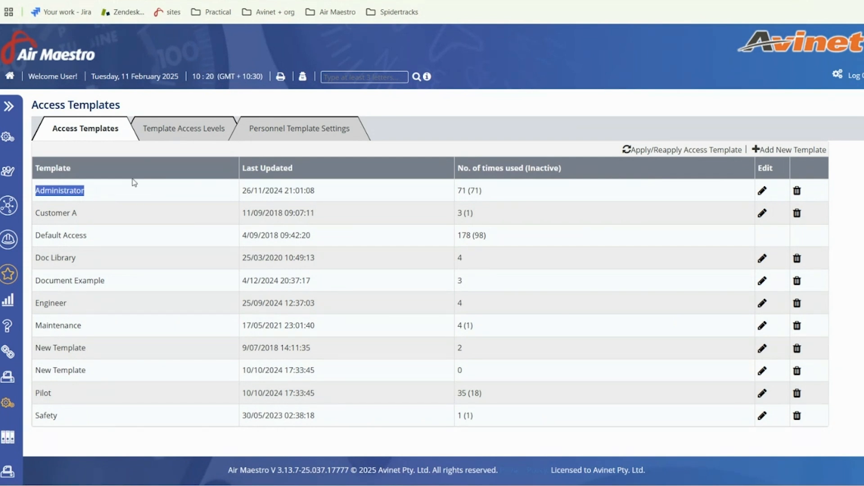
click(133, 196)
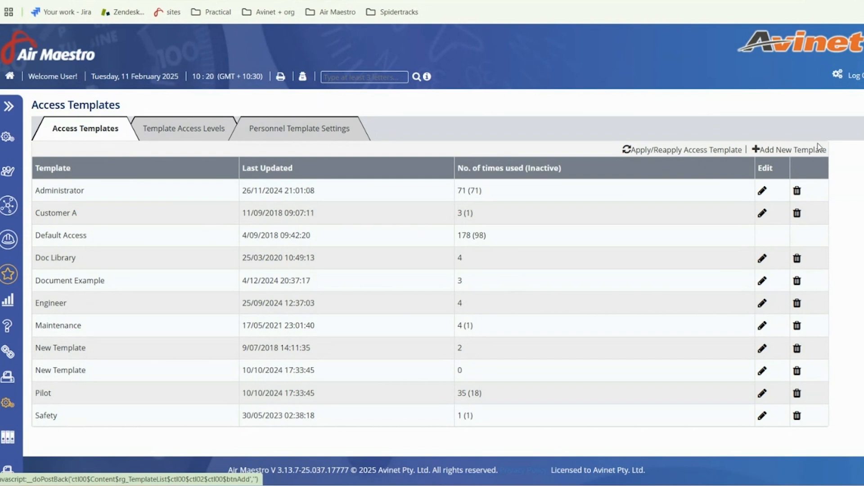
- Add a new access template named "Webinar Access" and save it
click(782, 152)
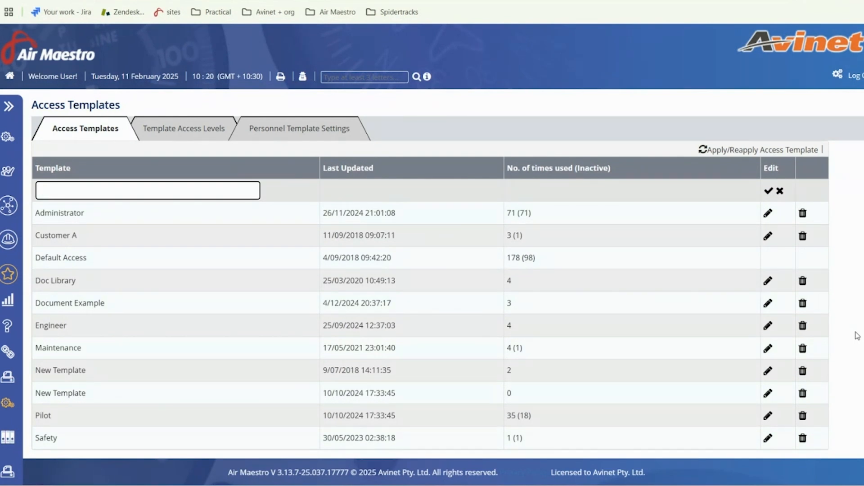
key(Caps_Lock)
text(Webinar)
key(Caps_Lock)
text(A)
key(Caps_Lock)
text(ccess)
click(769, 189)
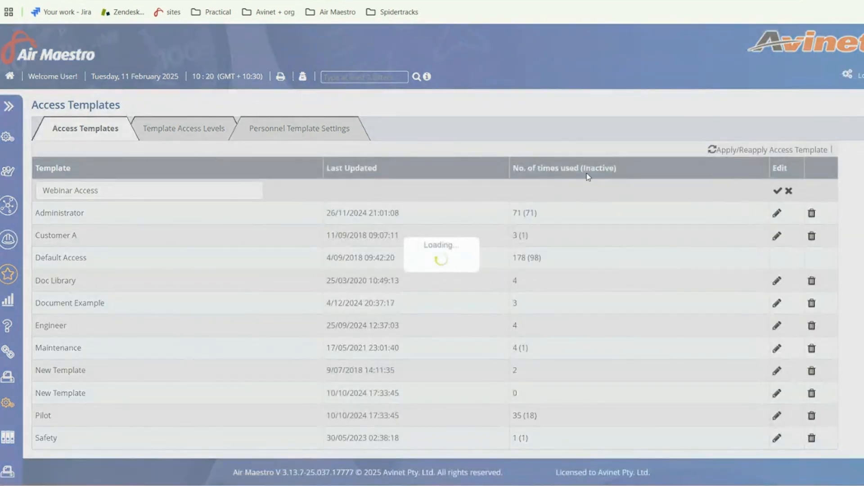
scroll(382, 411, down, 1)
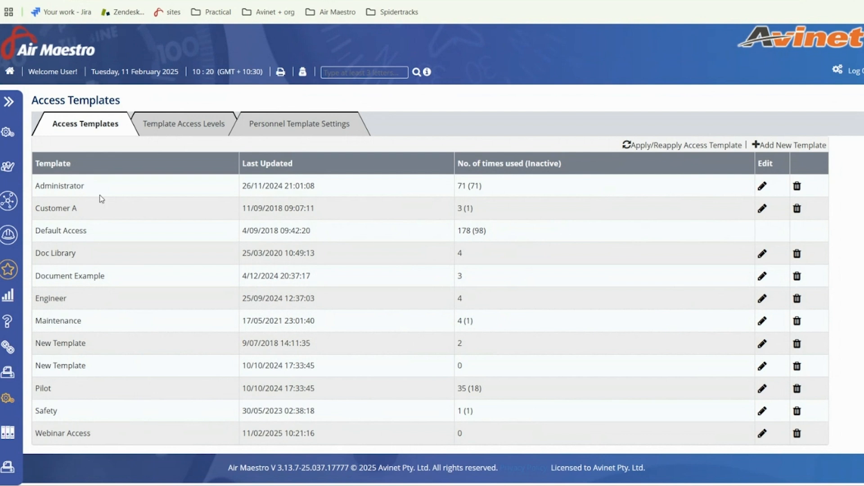
- Filter the template access levels to show the Administrator, Default Access and Webinar Access roles
click(186, 131)
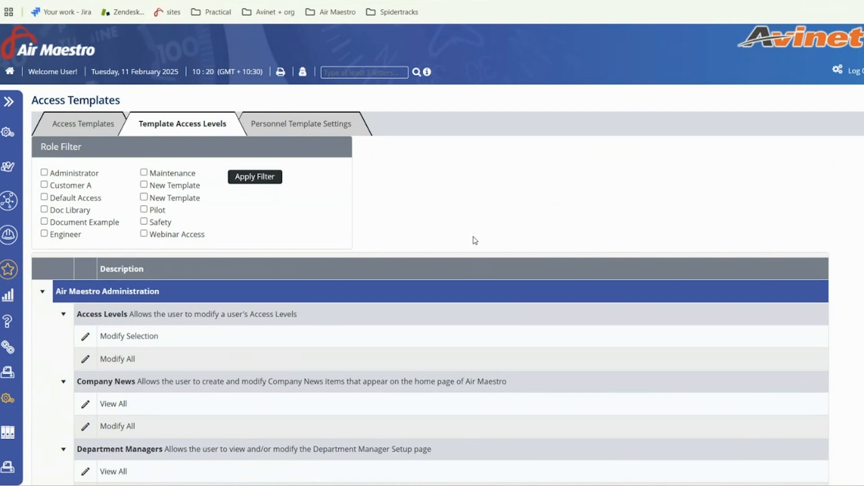
scroll(316, 253, down, 7)
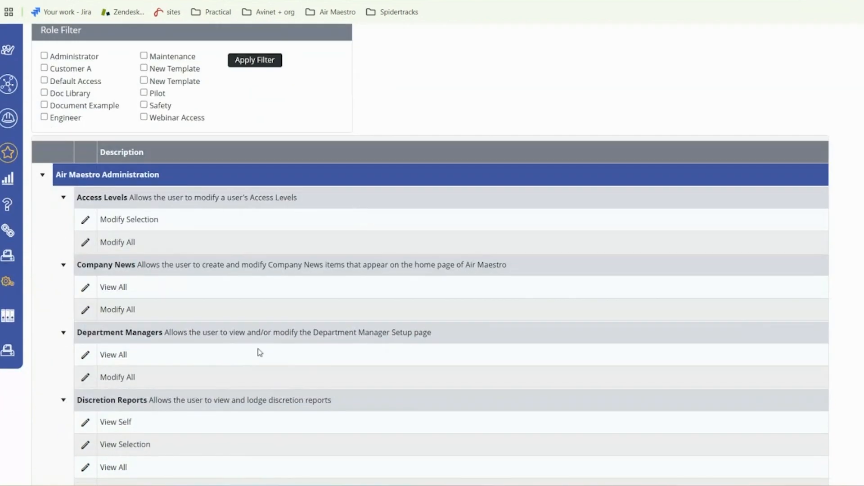
scroll(271, 308, down, 4)
scroll(269, 303, up, 10)
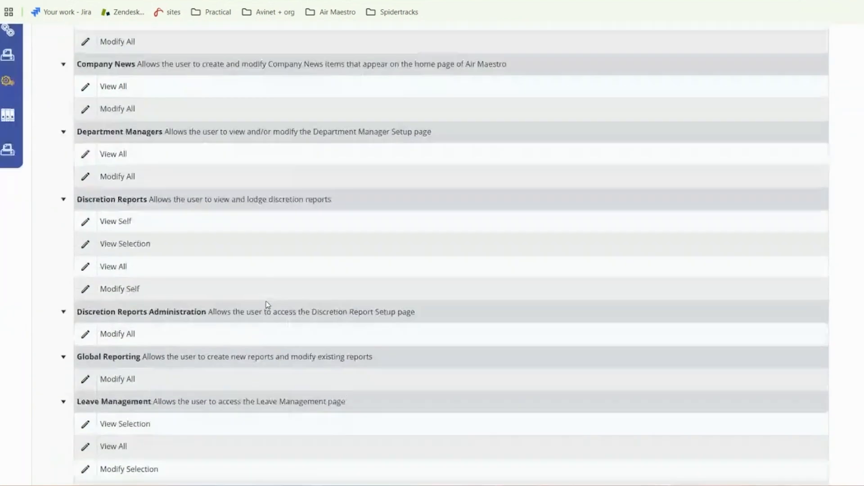
scroll(256, 292, up, 1)
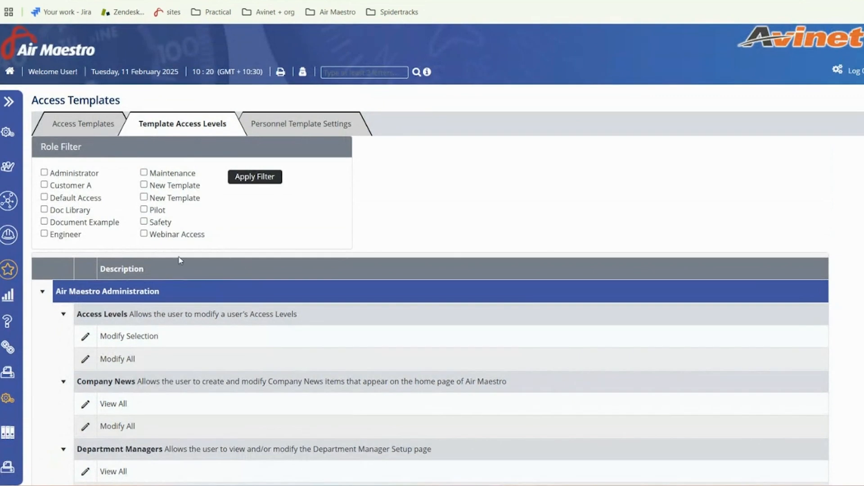
click(145, 235)
click(45, 197)
click(265, 187)
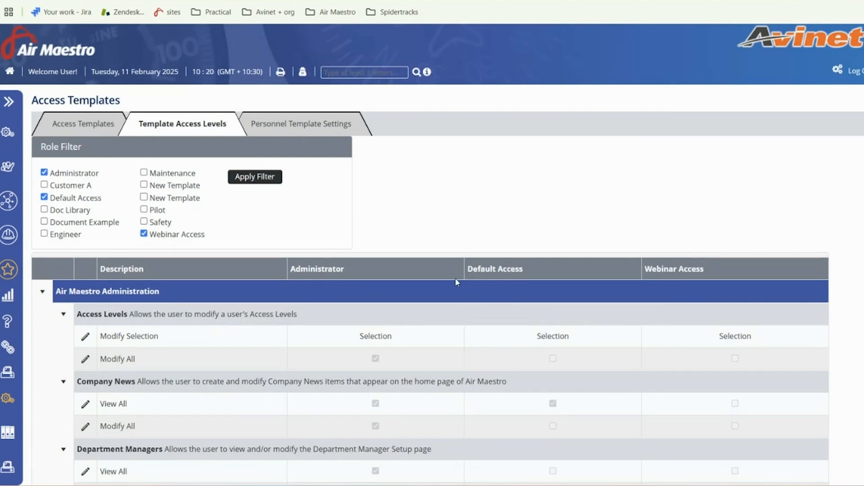
- Compare the Air Maestro Administration access levels of the Webinar Access template with those of Administrator and Default Access
scroll(512, 300, down, 3)
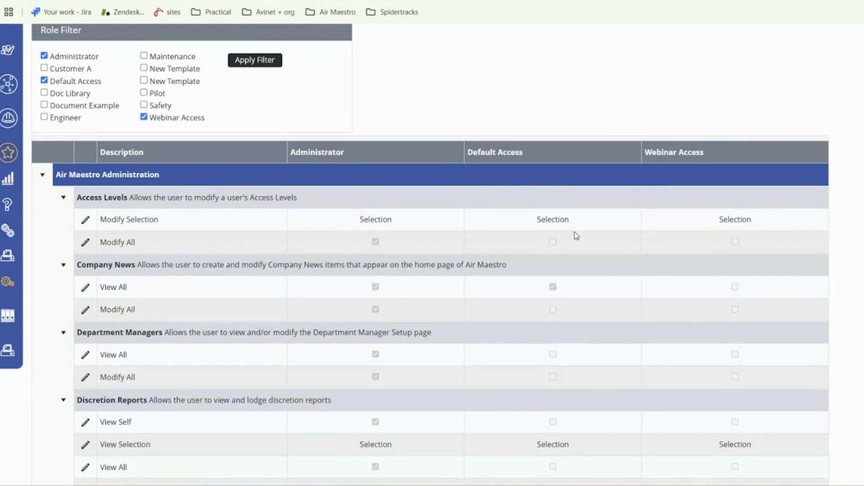
scroll(509, 290, down, 3)
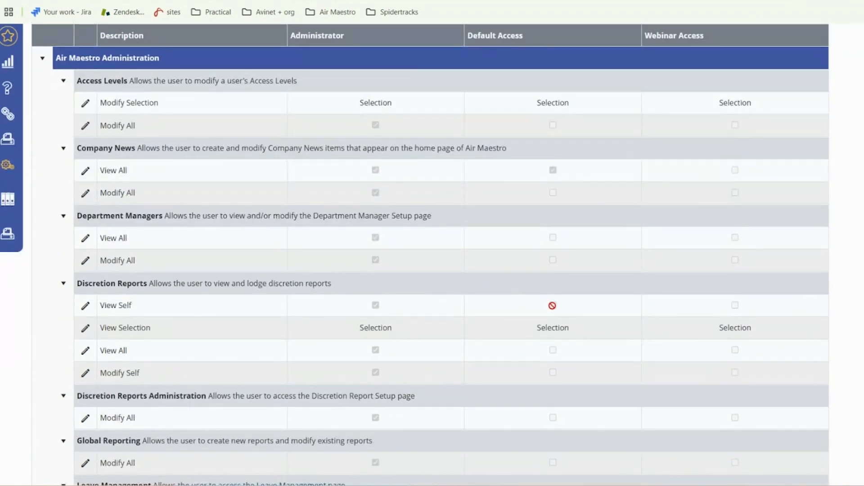
scroll(506, 327, up, 1)
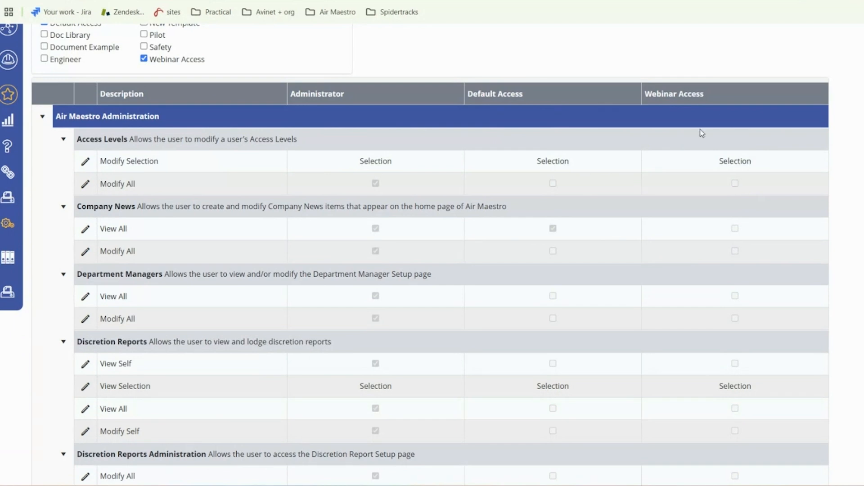
drag(704, 92, 644, 94)
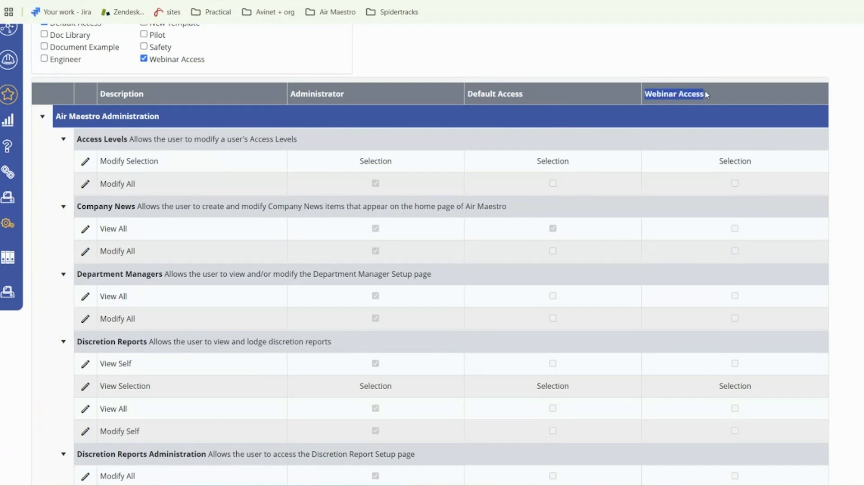
- Examine the Administrator template's access levels against the other two templates, from Air Maestro Administration down to Courses
click(708, 90)
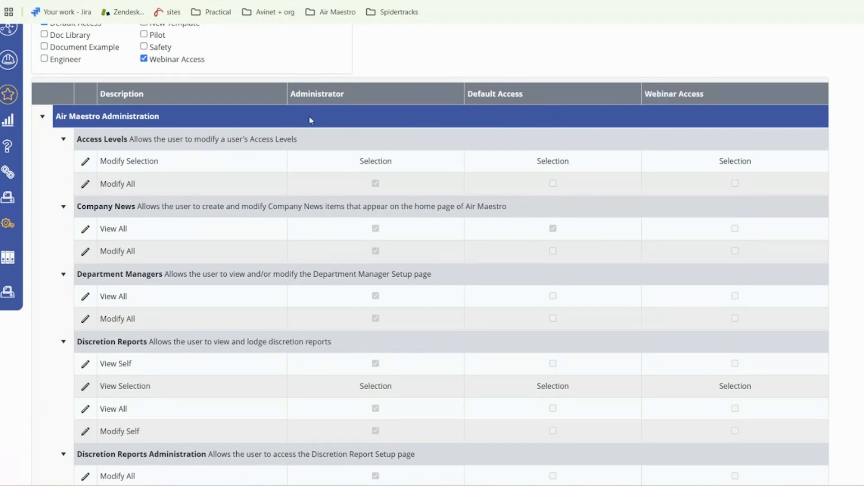
drag(346, 93, 288, 95)
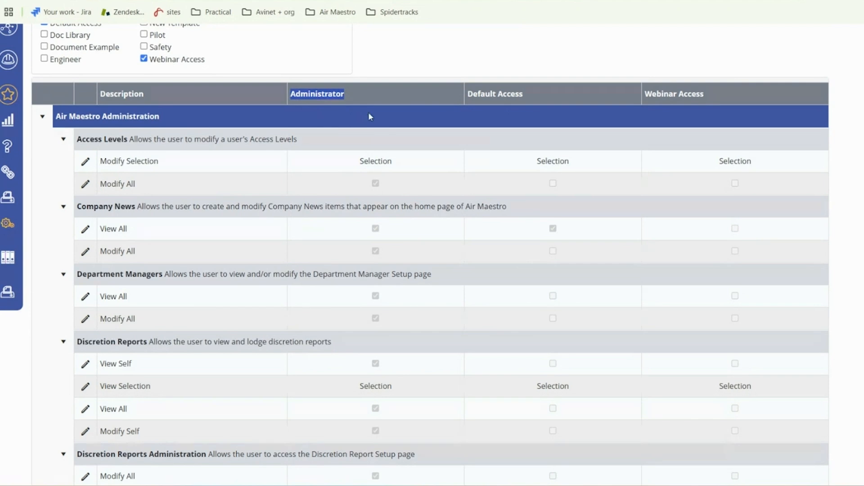
click(402, 108)
scroll(408, 182, down, 6)
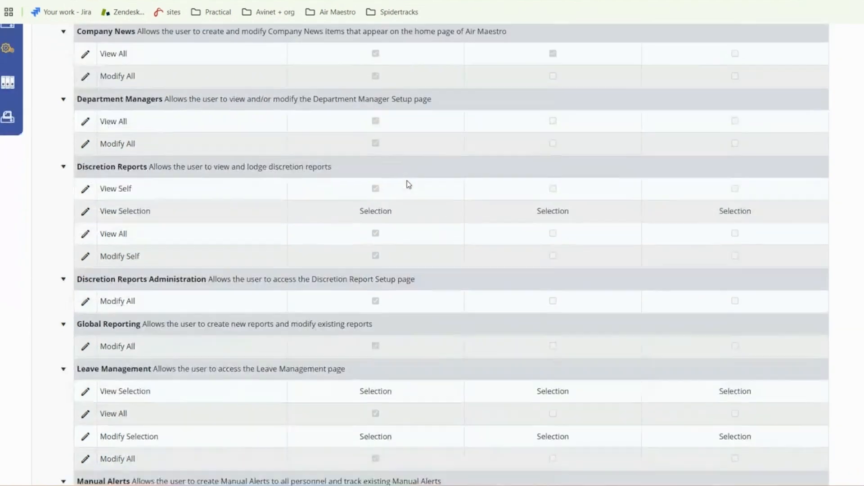
scroll(408, 184, down, 13)
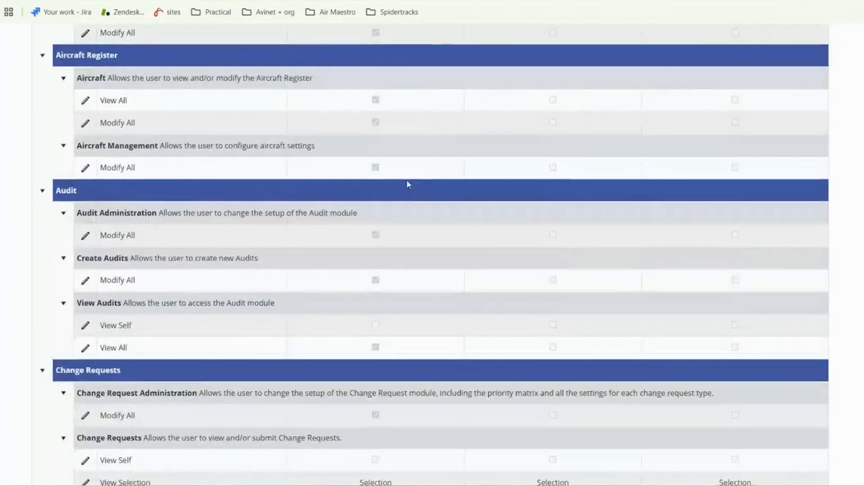
scroll(408, 185, down, 8)
scroll(408, 184, up, 15)
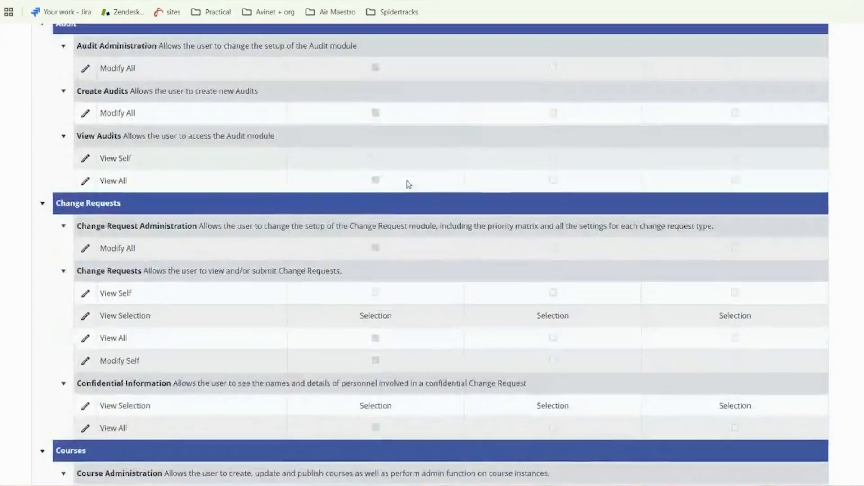
scroll(408, 184, up, 12)
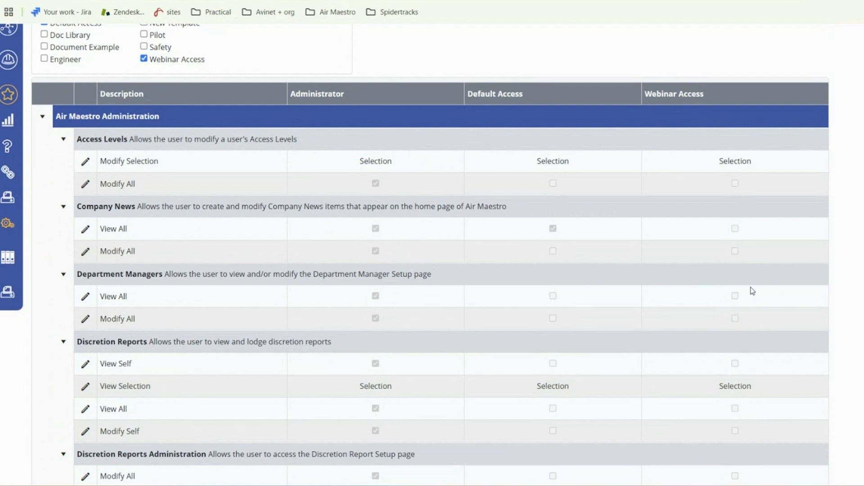
- Grant the Webinar Access template View All for Discretion Reports and save the row
scroll(753, 290, down, 1)
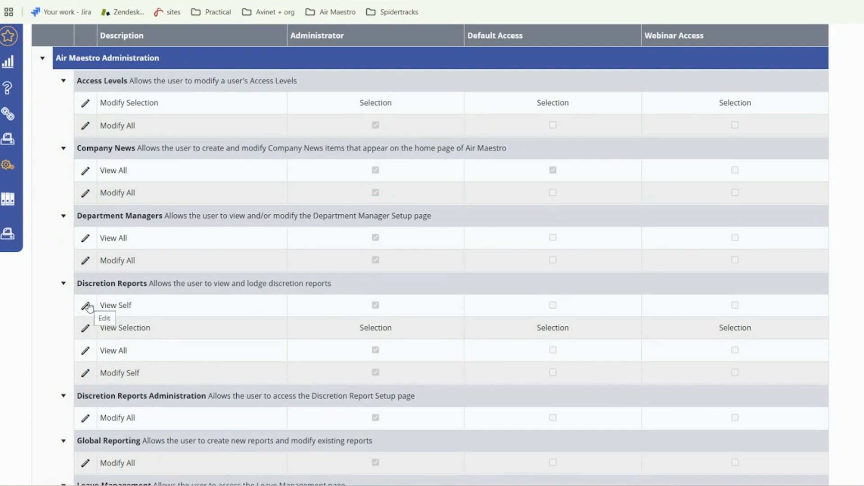
click(83, 356)
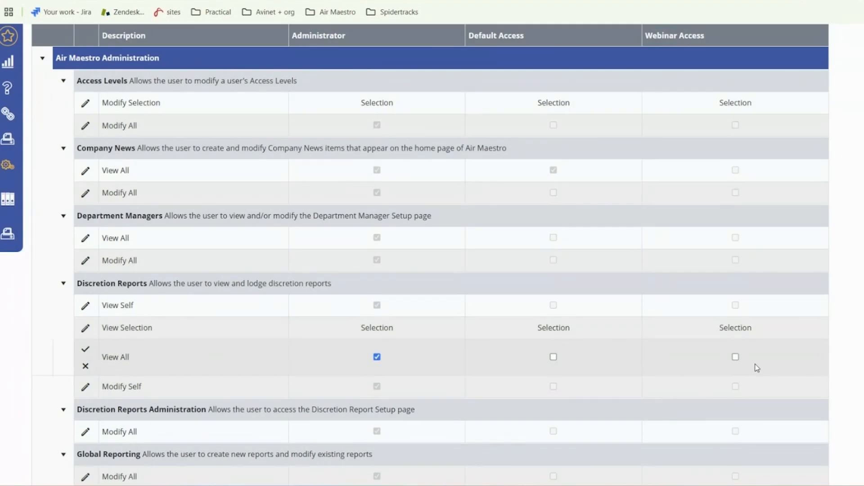
click(735, 357)
click(86, 350)
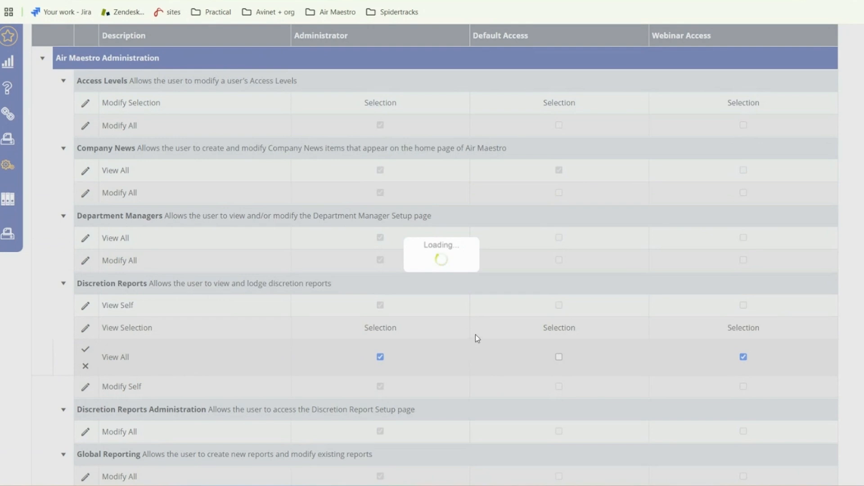
- Grant the Webinar Access template View All for Aircraft in the Aircraft Register section and save the row
scroll(489, 322, down, 4)
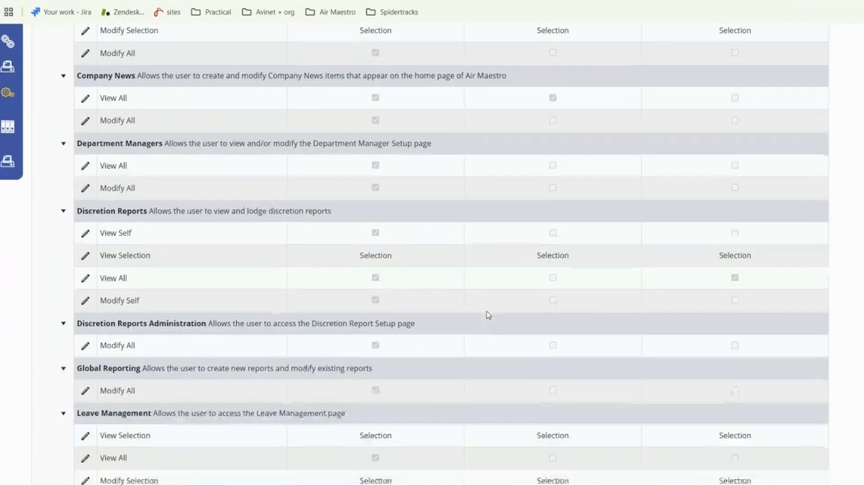
scroll(488, 316, down, 9)
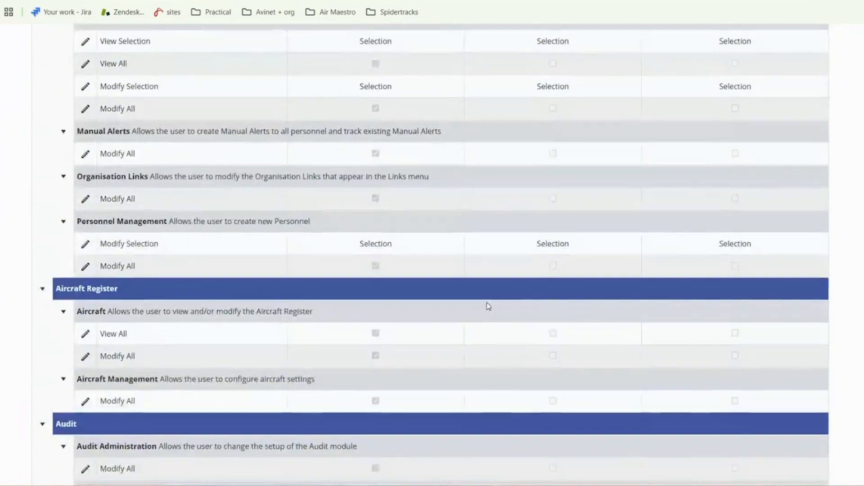
scroll(540, 310, down, 2)
scroll(272, 266, up, 3)
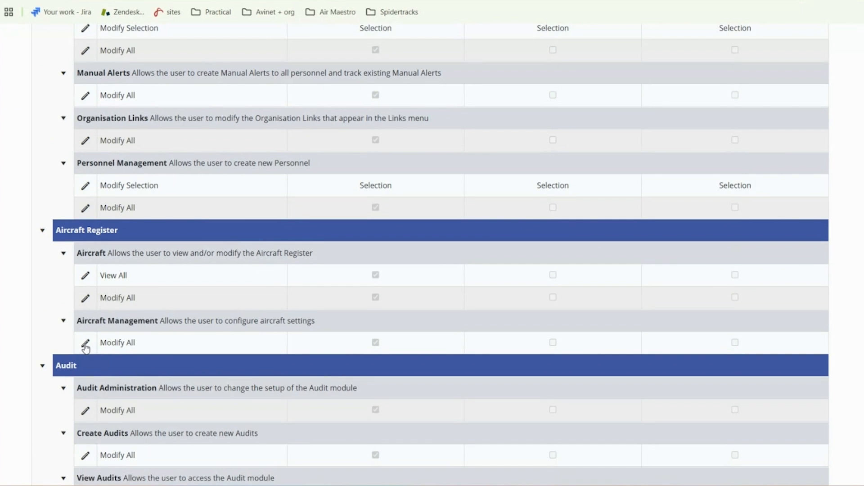
click(85, 275)
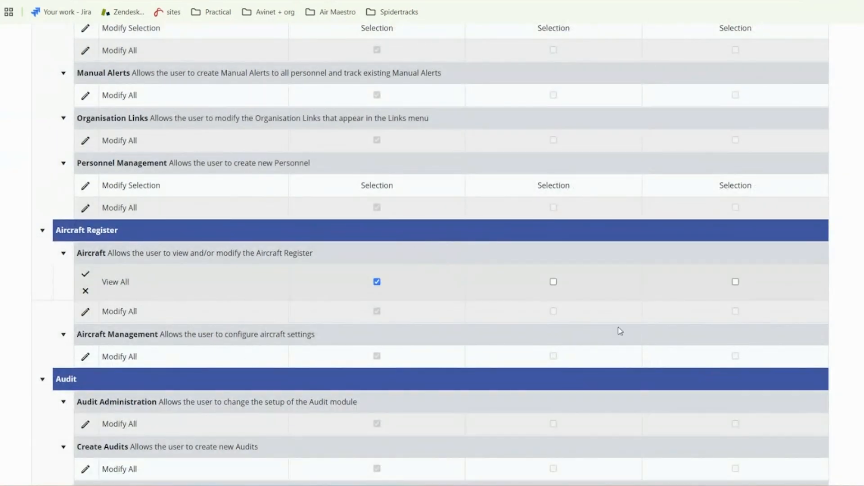
click(736, 281)
click(85, 273)
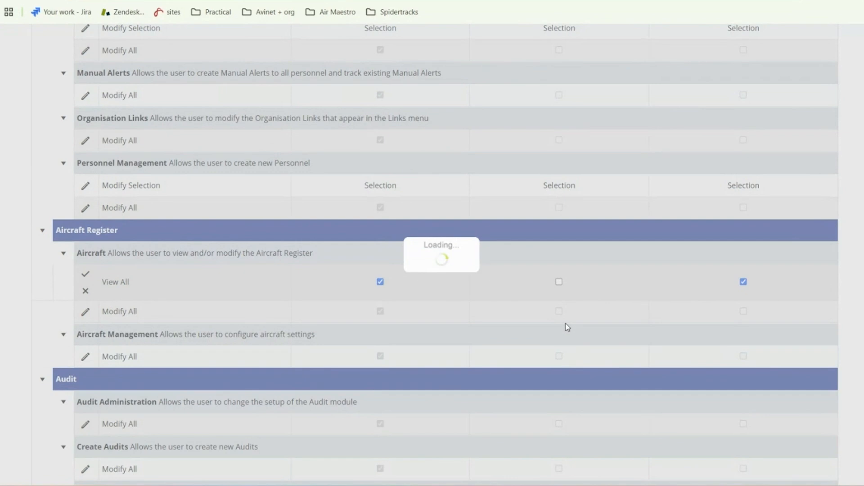
- Examine the three templates' access levels for the remaining modules, including Change Requests, Courses, Dashboards and Document Library
scroll(565, 326, down, 10)
scroll(568, 316, down, 4)
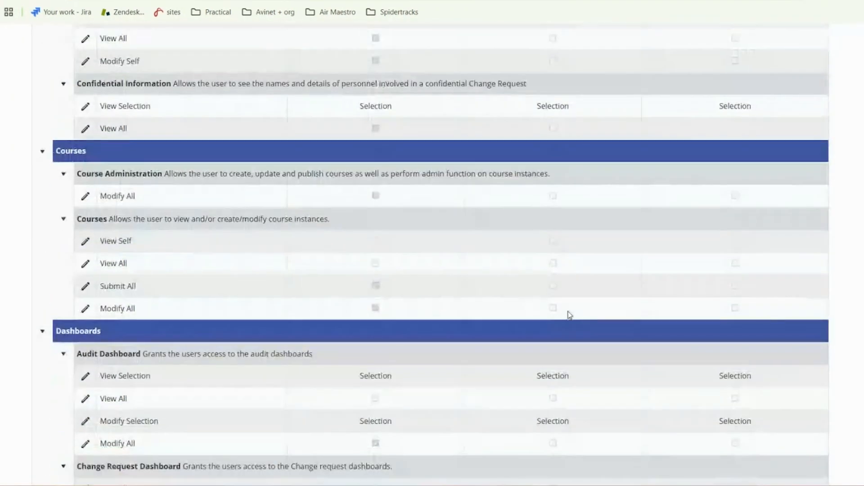
scroll(659, 56, down, 3)
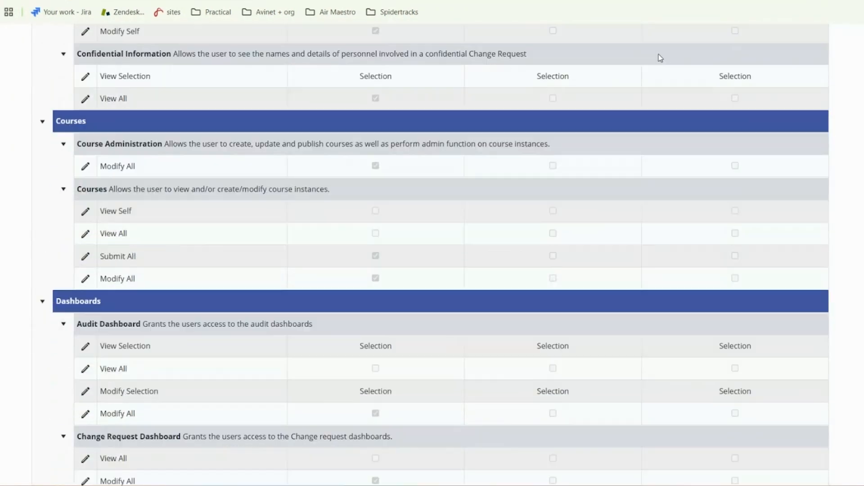
scroll(719, 292, down, 2)
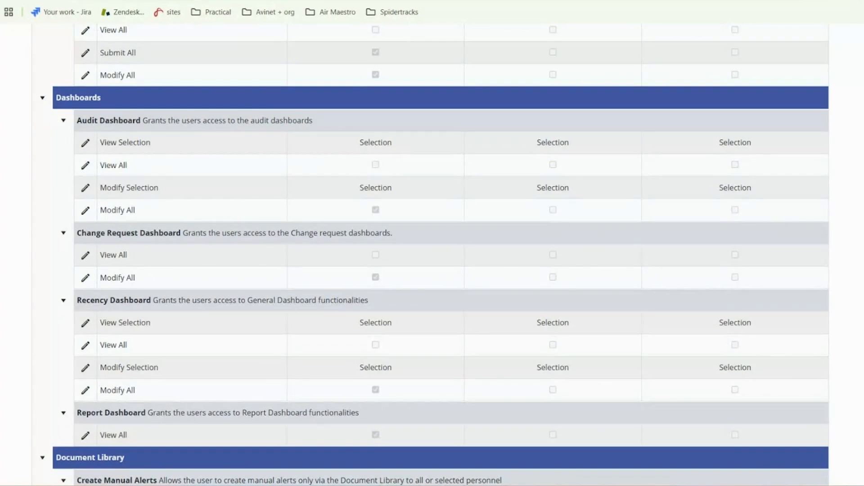
scroll(440, 255, down, 14)
scroll(441, 254, up, 20)
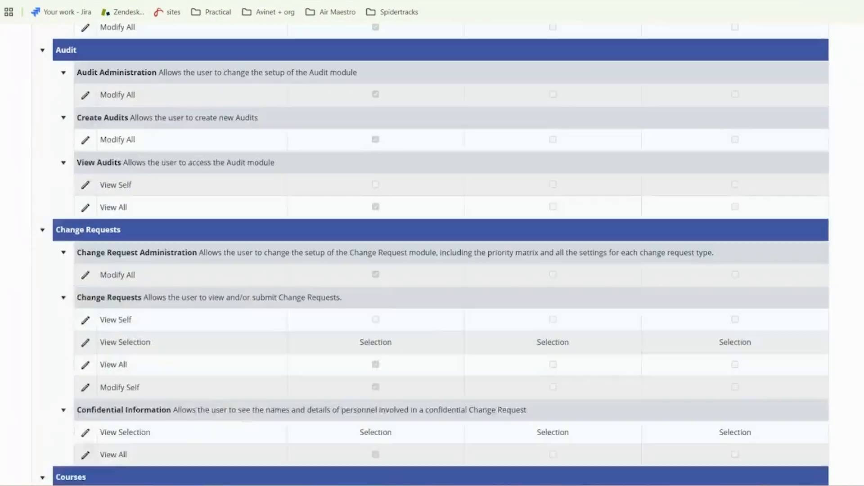
scroll(440, 255, up, 7)
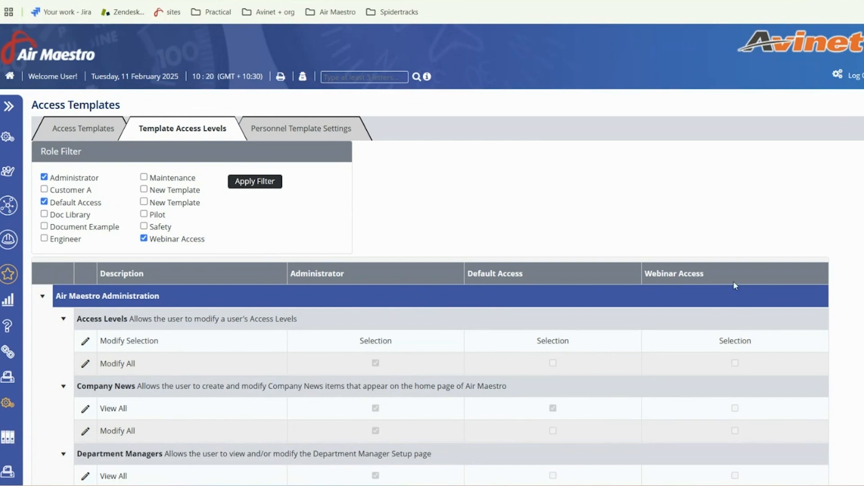
- Grant the Default Access template Modify All for Manual Alerts and save the row
scroll(361, 339, down, 5)
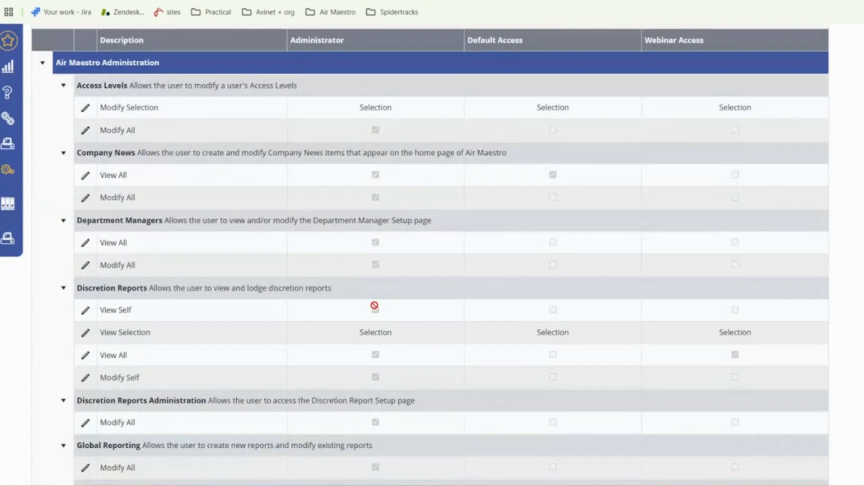
scroll(267, 201, up, 2)
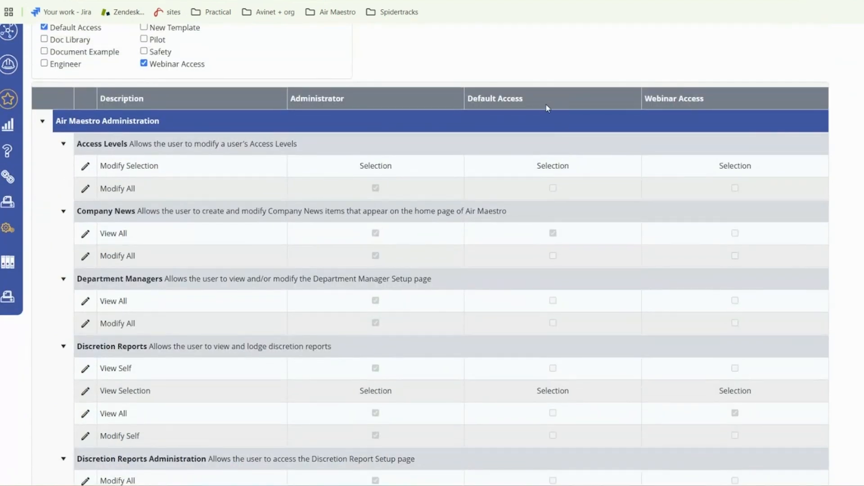
scroll(497, 322, down, 4)
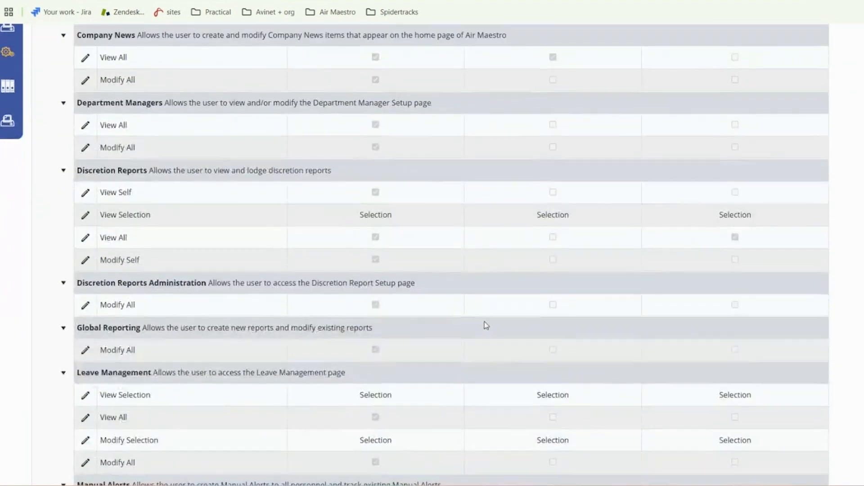
scroll(485, 325, down, 6)
scroll(488, 321, up, 1)
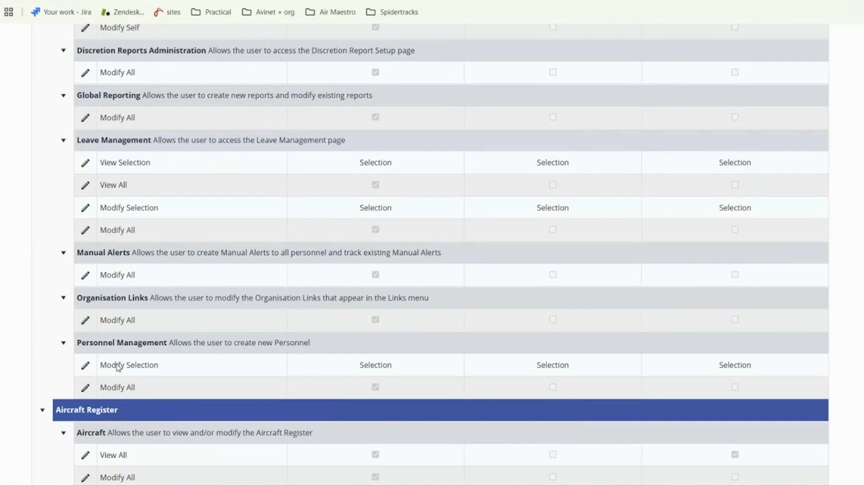
click(87, 277)
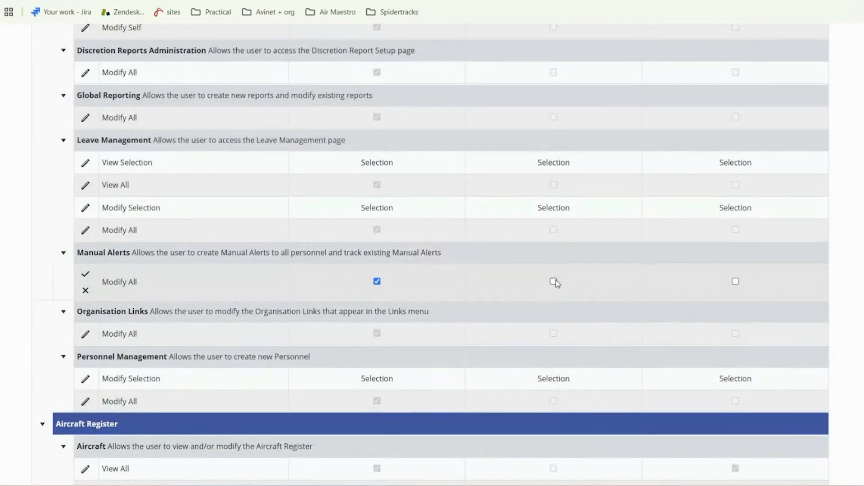
click(554, 281)
click(85, 273)
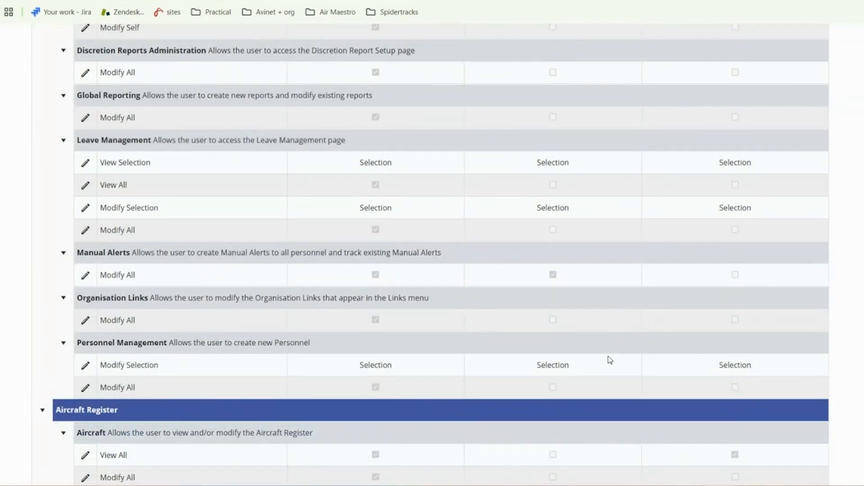
- Review the Default Access column at the start of the template access levels, including Access Levels and Company News
scroll(624, 271, up, 5)
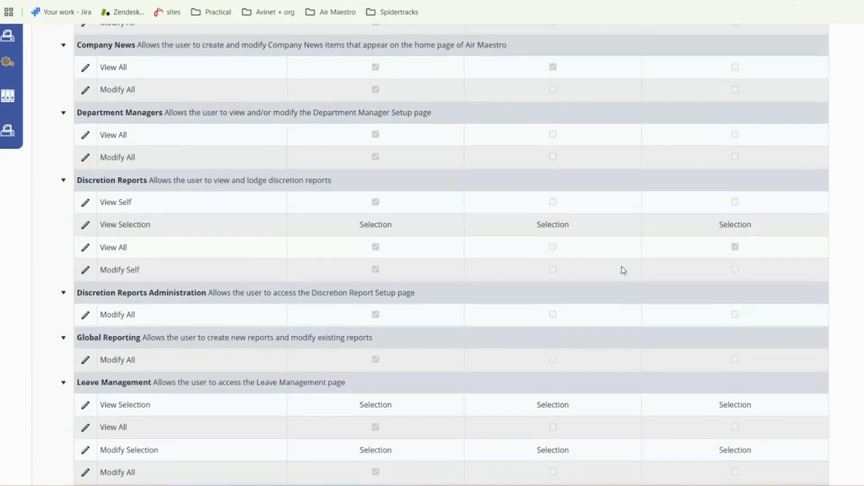
scroll(624, 270, up, 5)
scroll(612, 282, up, 3)
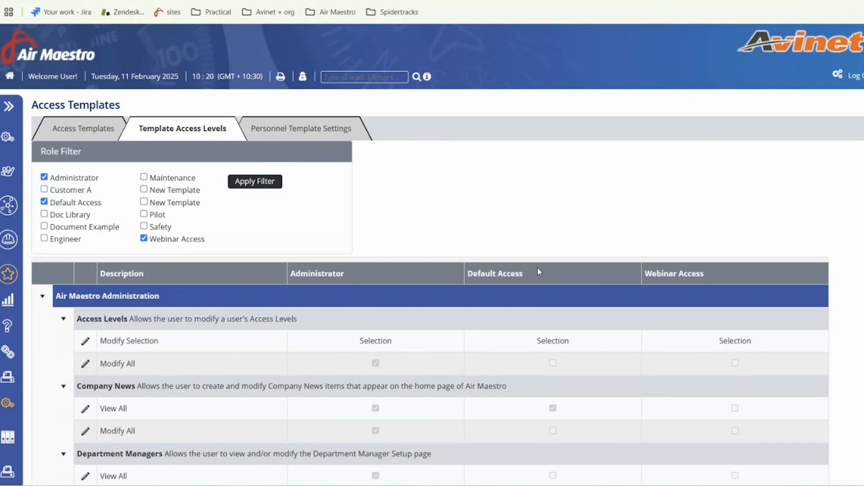
triple_click(525, 272)
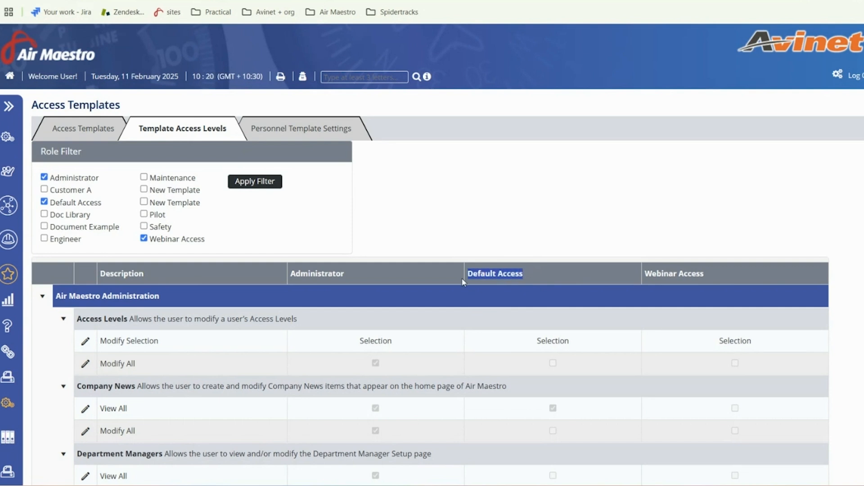
click(516, 267)
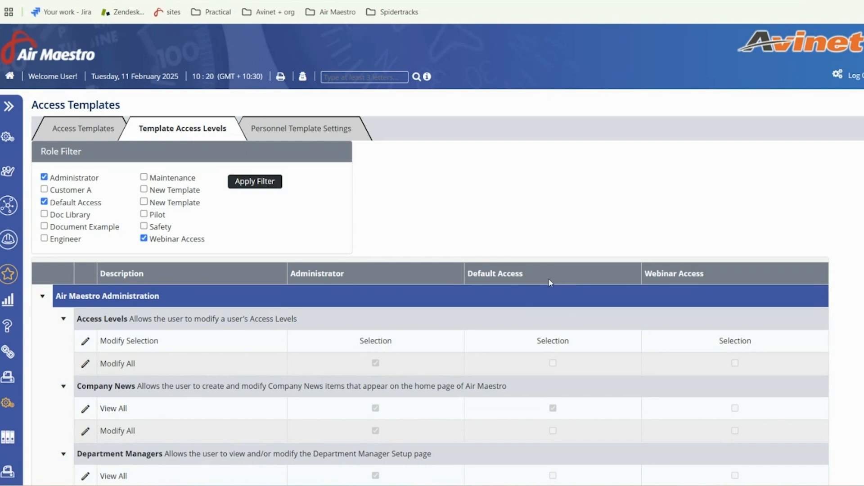
scroll(567, 317, down, 1)
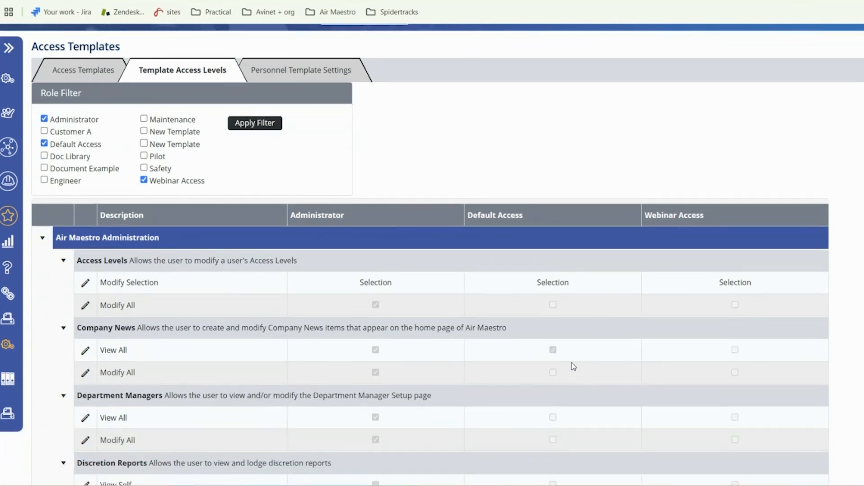
scroll(545, 275, up, 1)
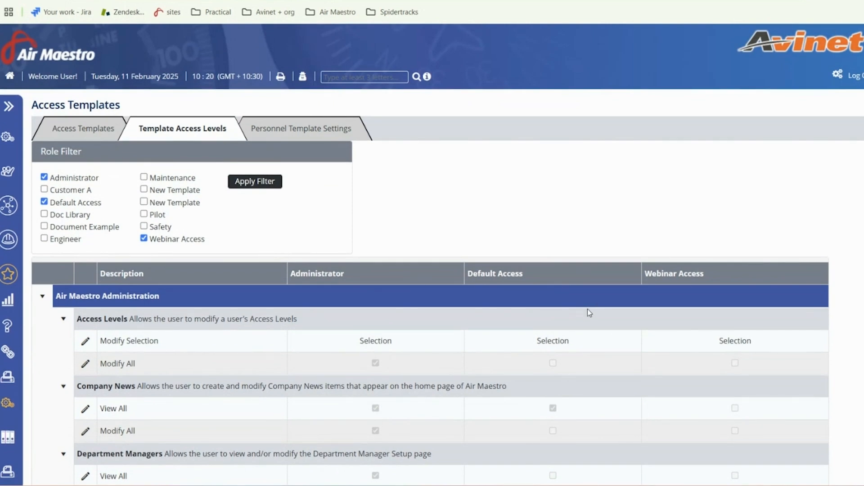
- Return to the access template list, locate Default Access, and open the Apply Access Templates to Personnel dialog, moving it slightly lower
click(90, 127)
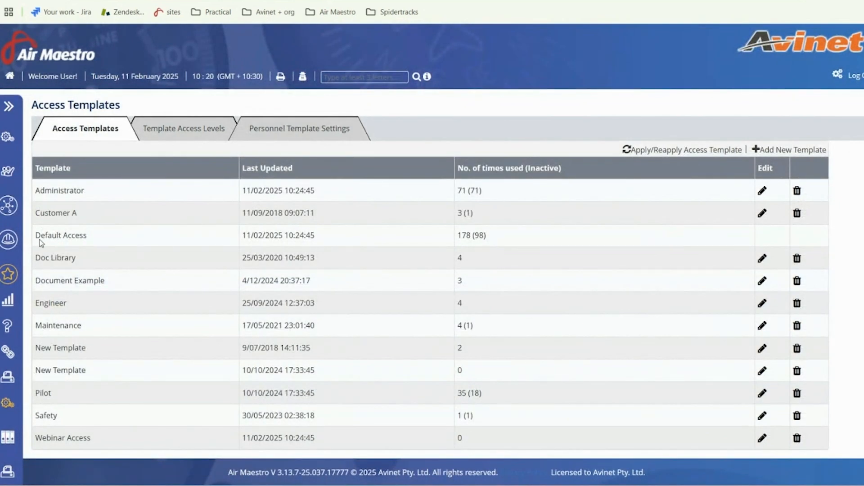
drag(29, 236, 93, 236)
click(86, 241)
click(99, 236)
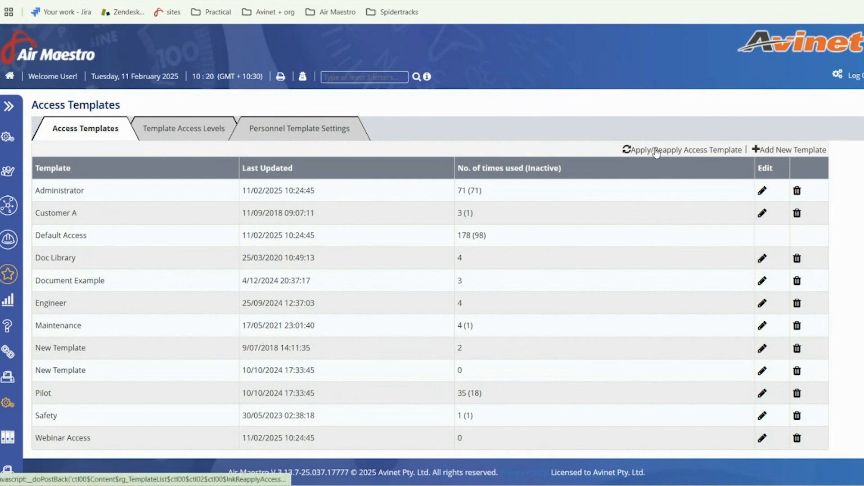
click(687, 153)
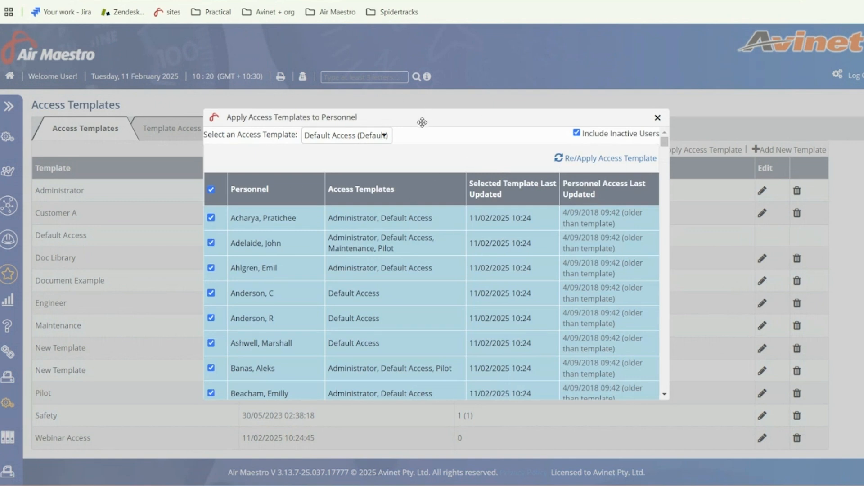
drag(419, 121, 445, 138)
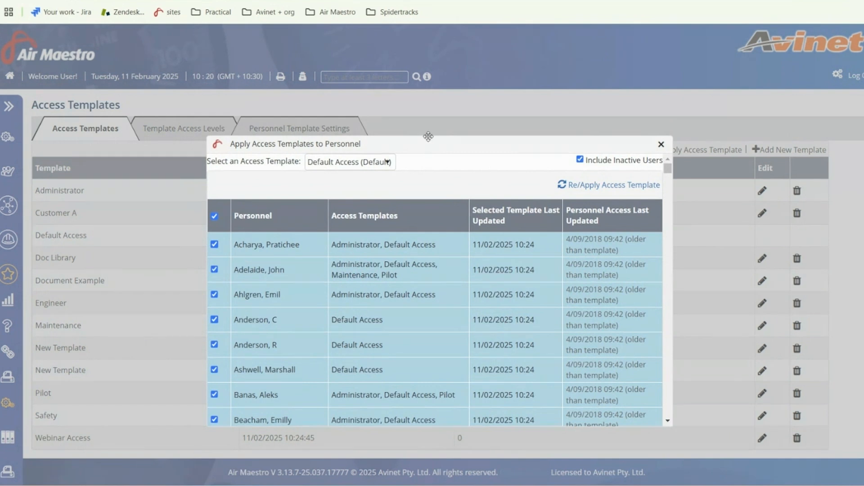
- Reapply the Default Access (Default) template to all selected personnel, with inactive users included, and accept the removal of custom access settings
click(386, 162)
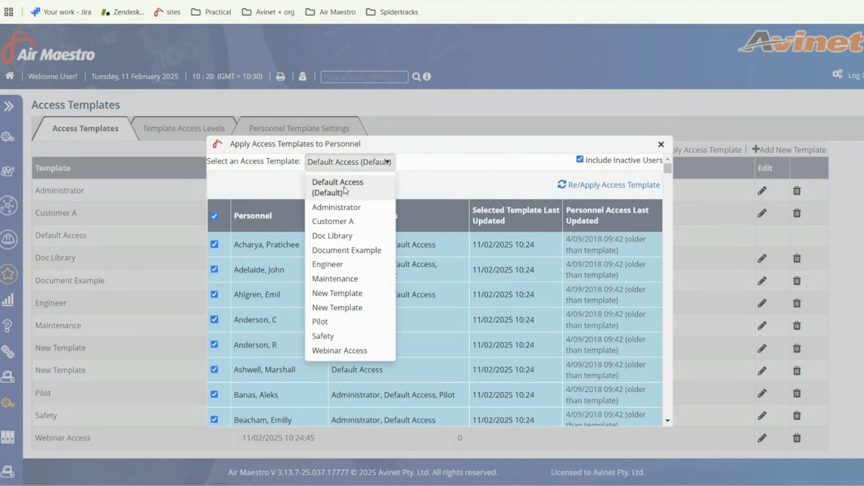
click(340, 196)
click(372, 163)
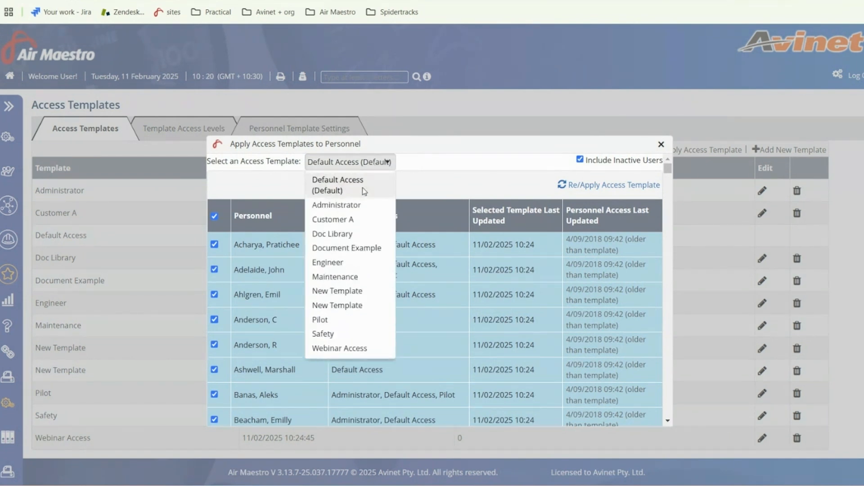
click(341, 193)
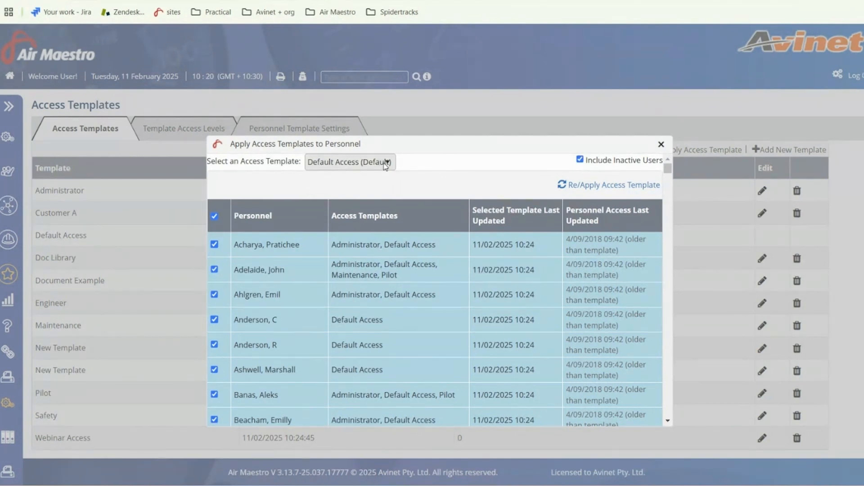
scroll(480, 267, down, 10)
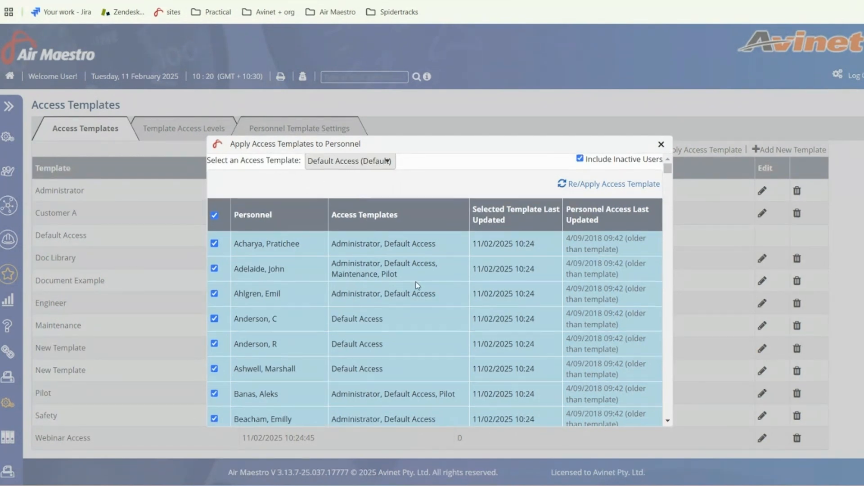
scroll(388, 269, down, 5)
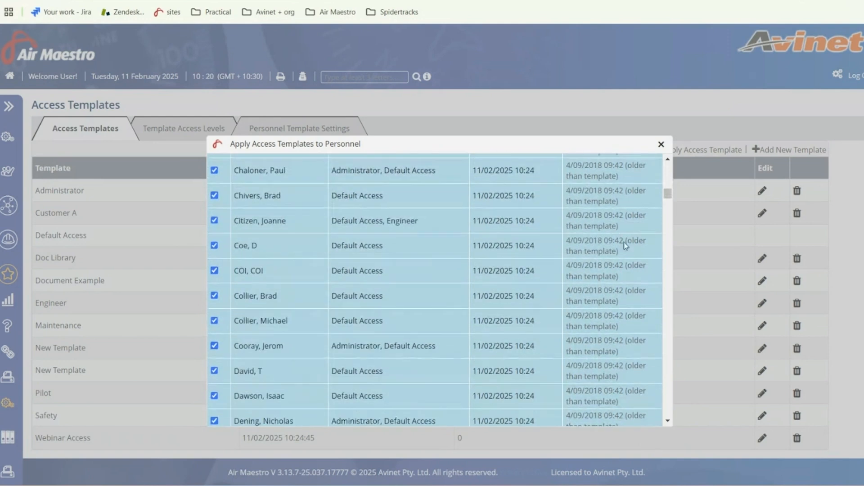
drag(667, 198, 665, 168)
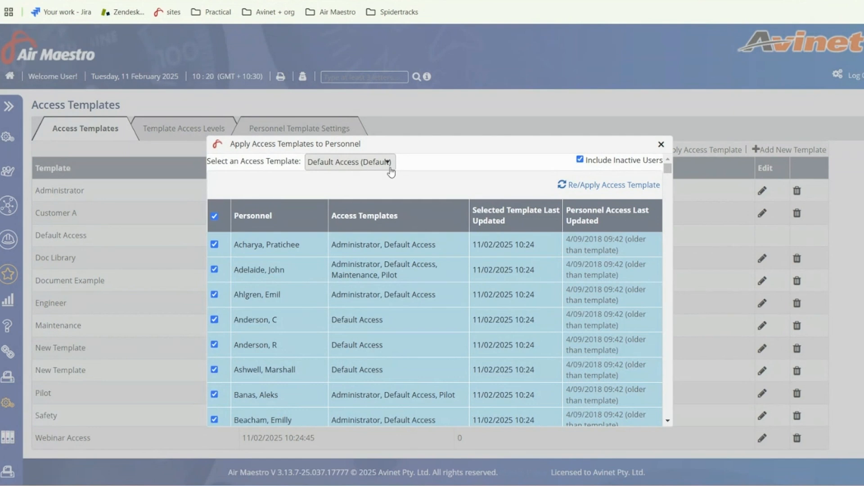
click(592, 186)
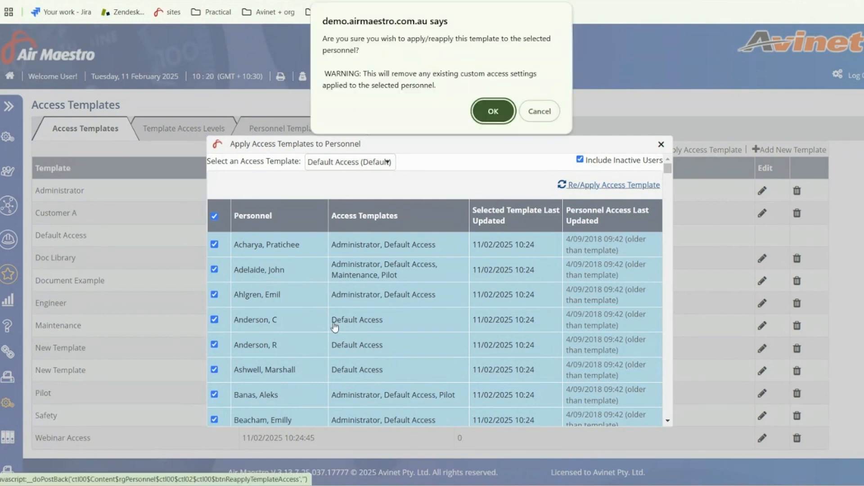
click(492, 113)
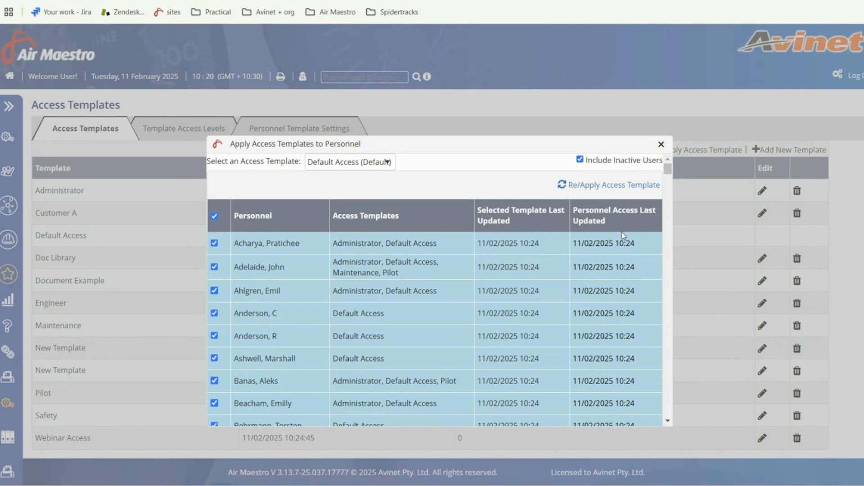
- Check the Personnel Access Last Updated dates in the personnel list, and close the Apply Access Templates to Personnel dialog
scroll(626, 297, down, 2)
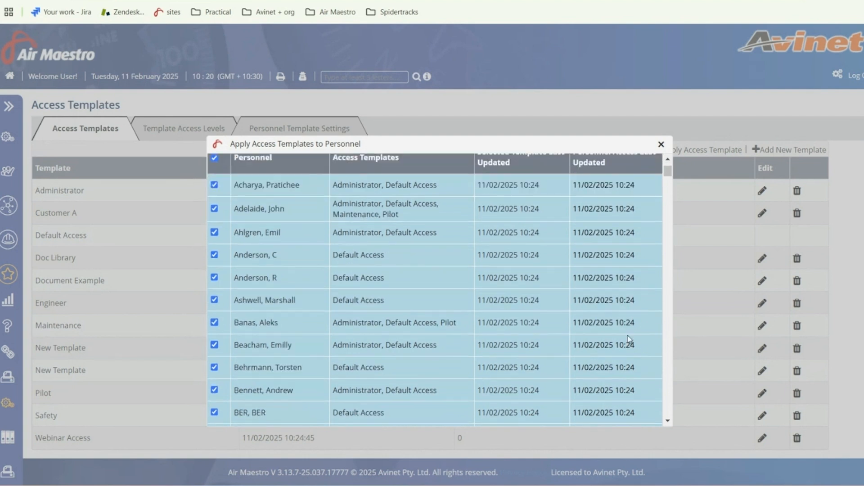
scroll(631, 338, up, 2)
scroll(635, 309, down, 3)
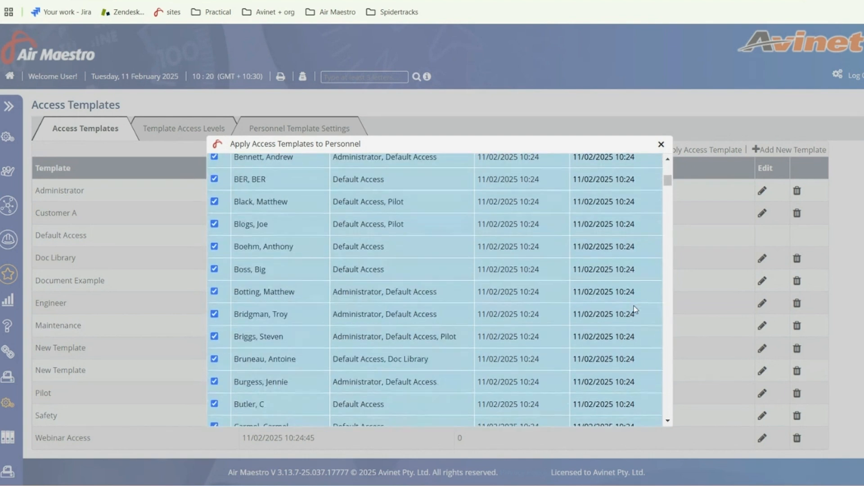
scroll(633, 312, up, 3)
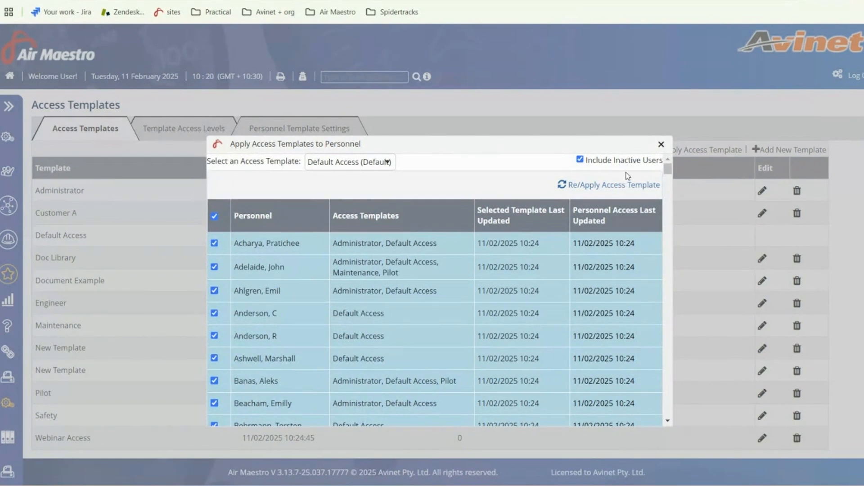
click(660, 144)
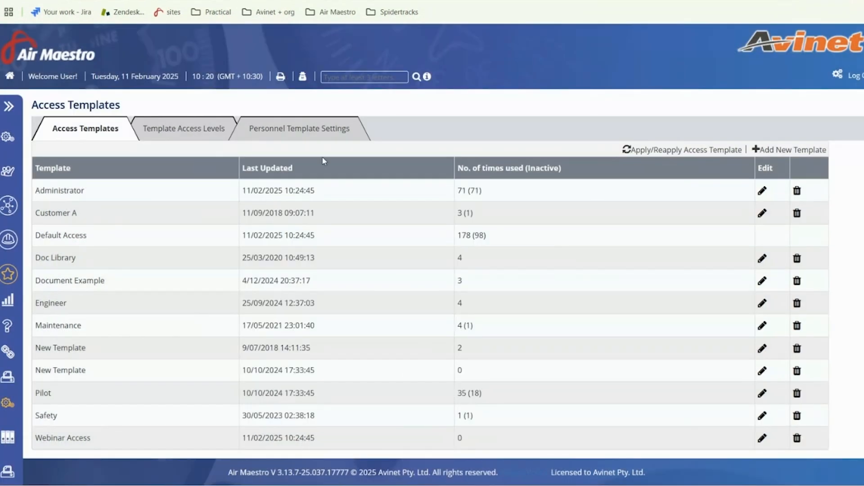
- Show the personnel assigned the Pilot template in the Personnel Template Settings and review pages 2 and 3 of the list
click(345, 130)
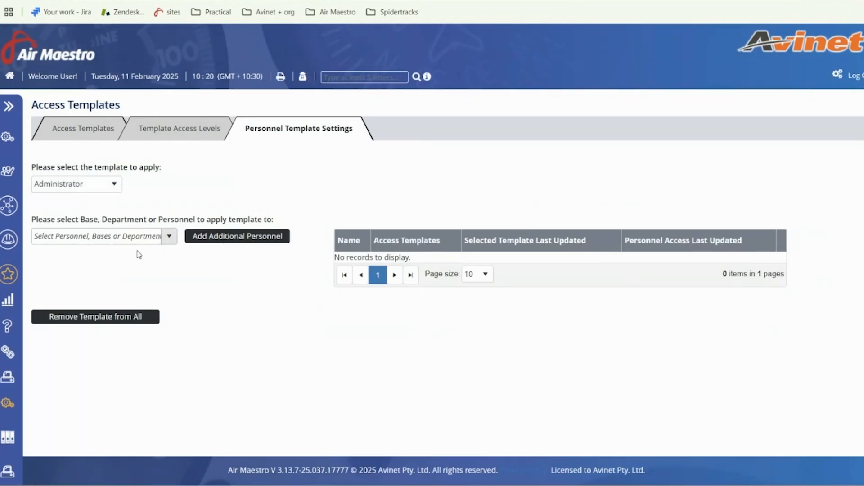
click(90, 183)
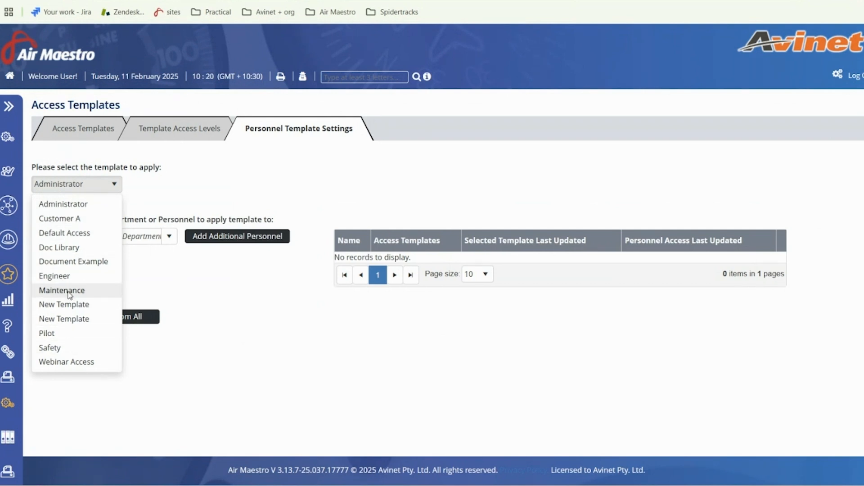
click(64, 333)
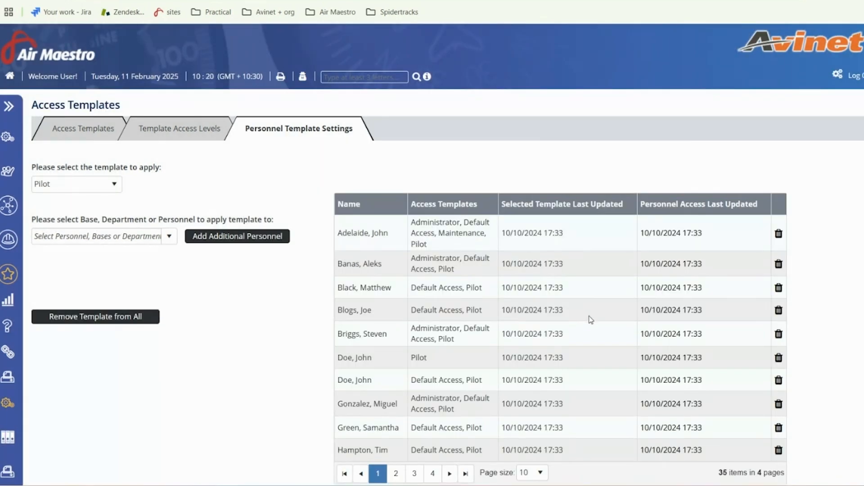
scroll(566, 292, down, 2)
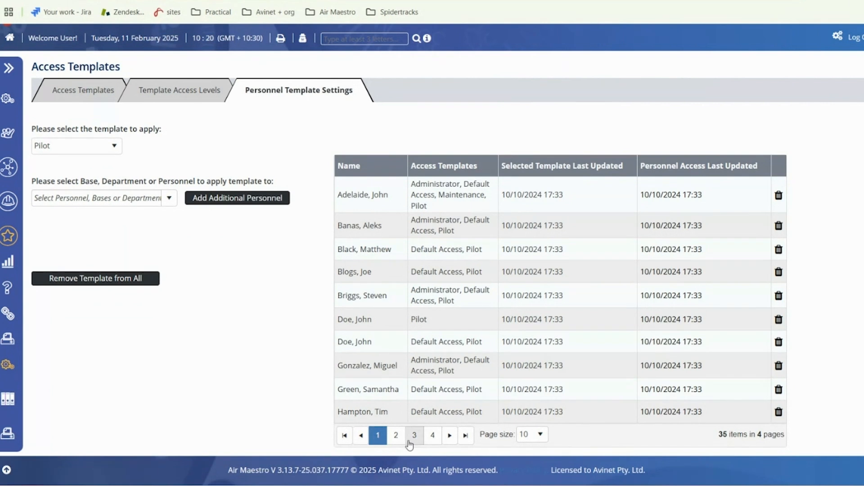
click(396, 435)
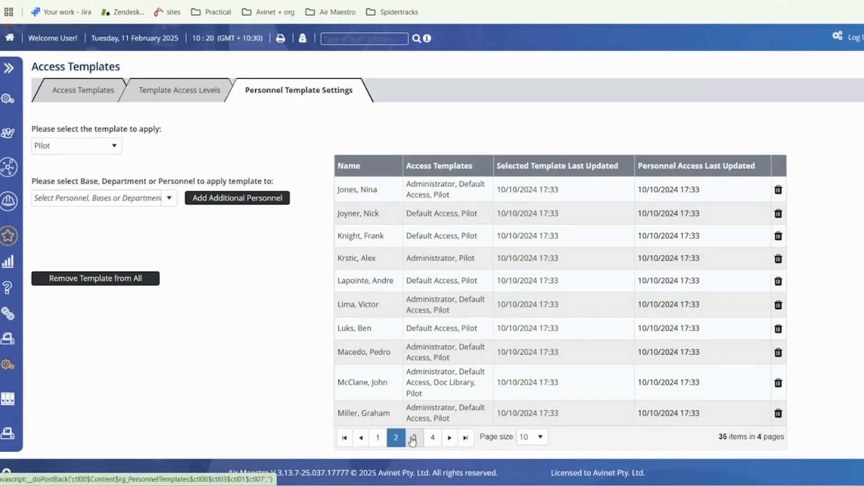
click(413, 438)
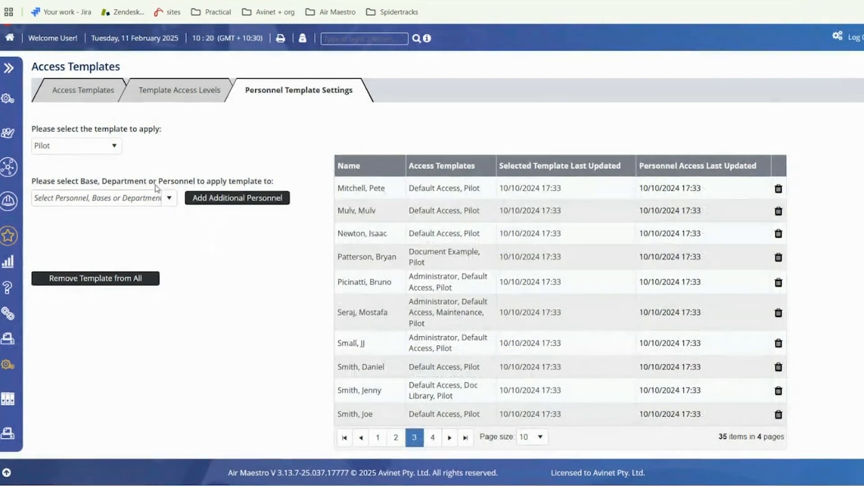
- Show the personnel assigned the Administrator template and look at the bases available for applying it
click(81, 146)
click(67, 167)
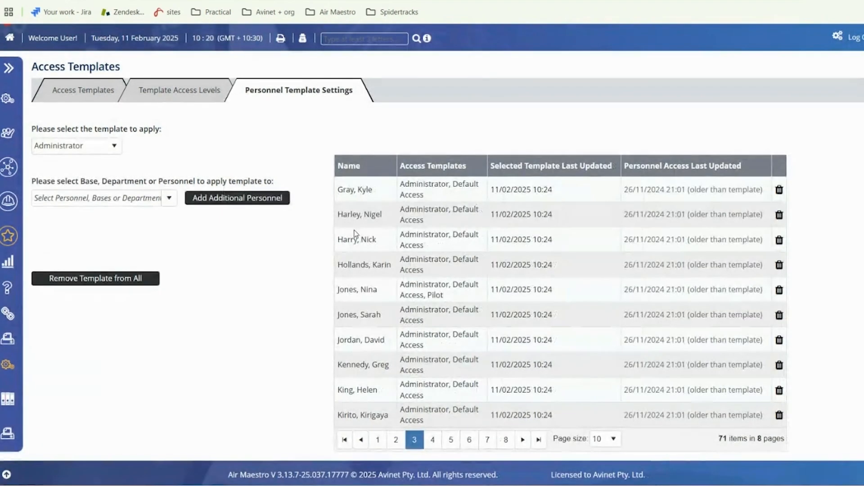
click(155, 199)
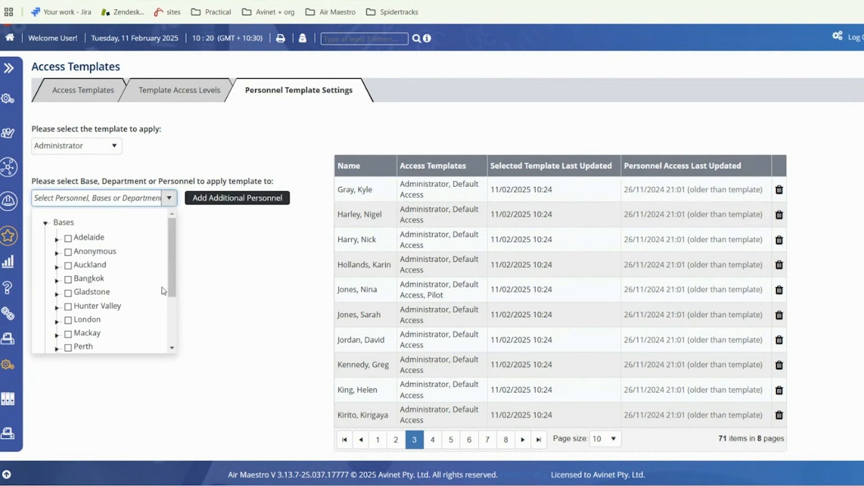
click(208, 147)
- Apply the Pilot template to everyone in the Pilot department of the Adelaide base
click(110, 150)
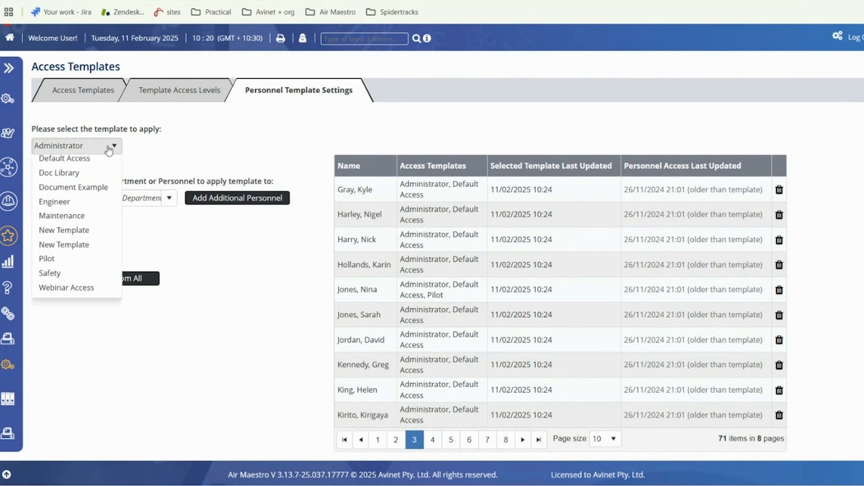
click(58, 295)
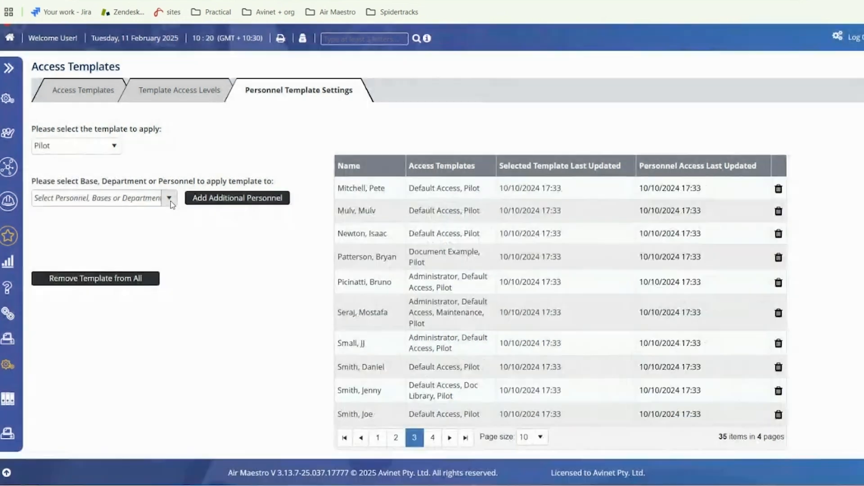
click(173, 202)
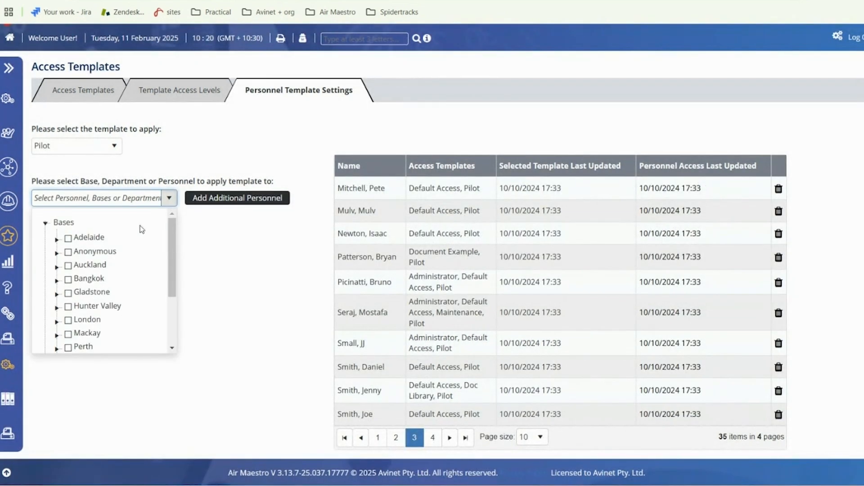
scroll(73, 276, down, 3)
scroll(74, 276, up, 3)
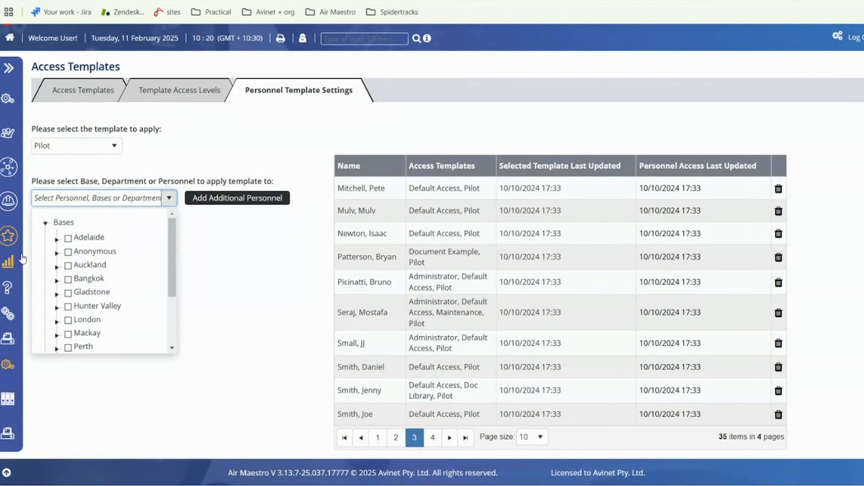
click(57, 254)
click(57, 253)
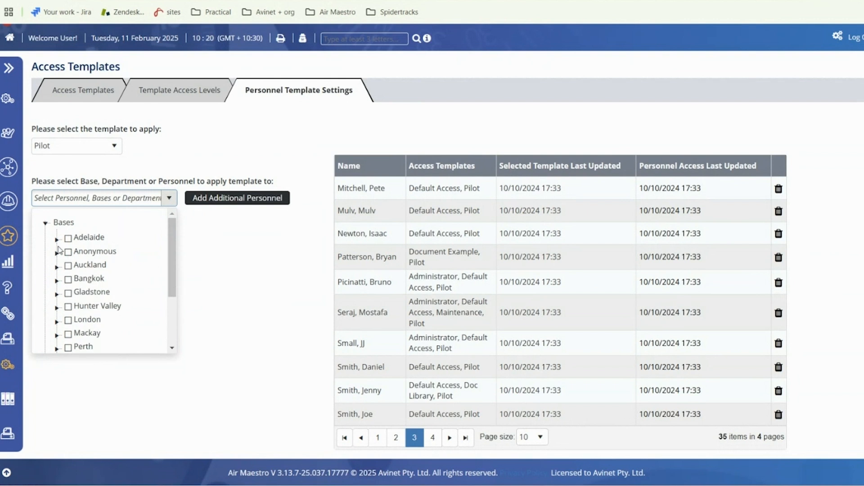
click(57, 239)
click(81, 266)
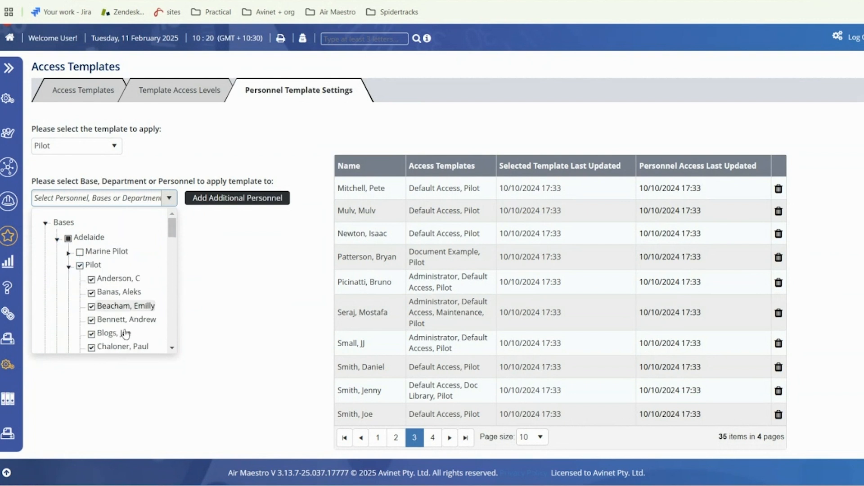
scroll(131, 281, down, 3)
scroll(130, 281, down, 6)
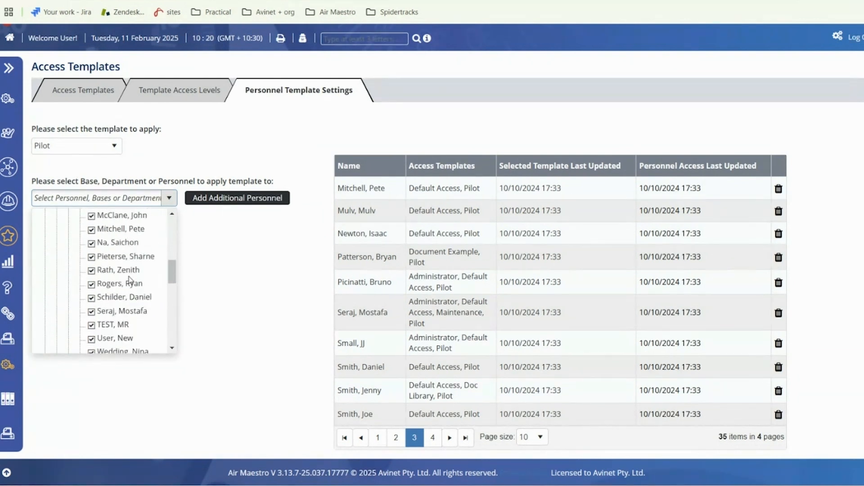
click(254, 199)
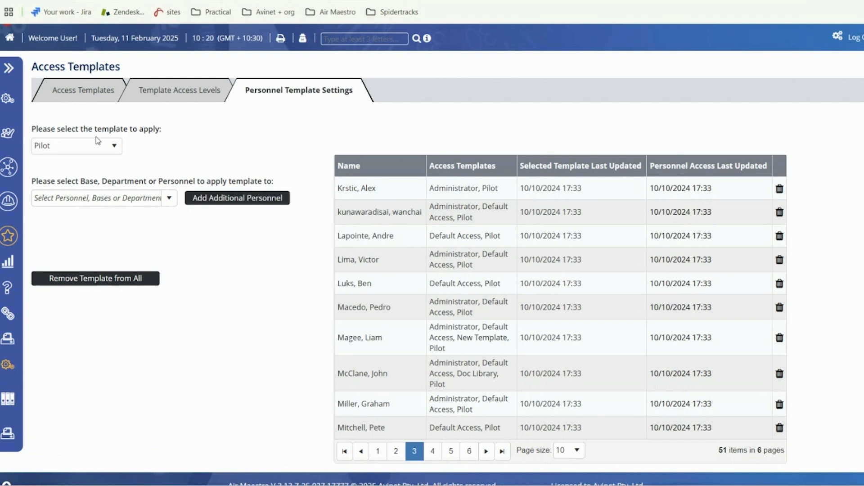
- Check the Pilot template's usage in the access template list, and return to the Personnel Template Settings
scroll(471, 291, up, 1)
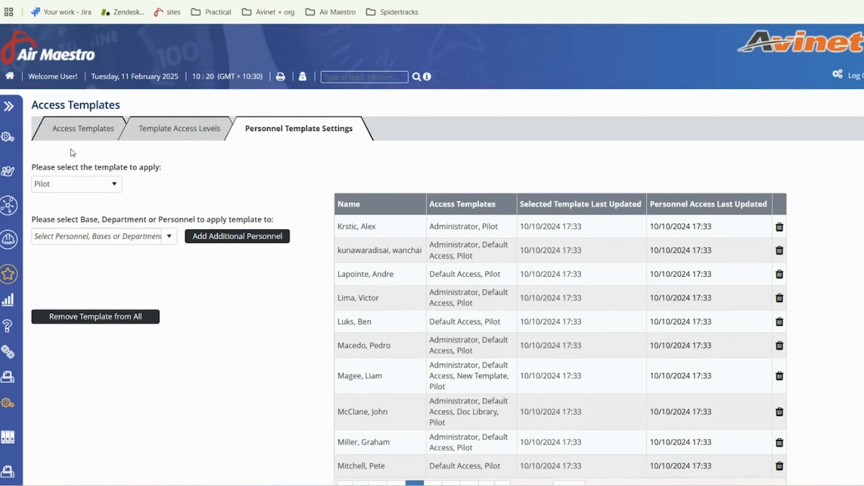
click(78, 141)
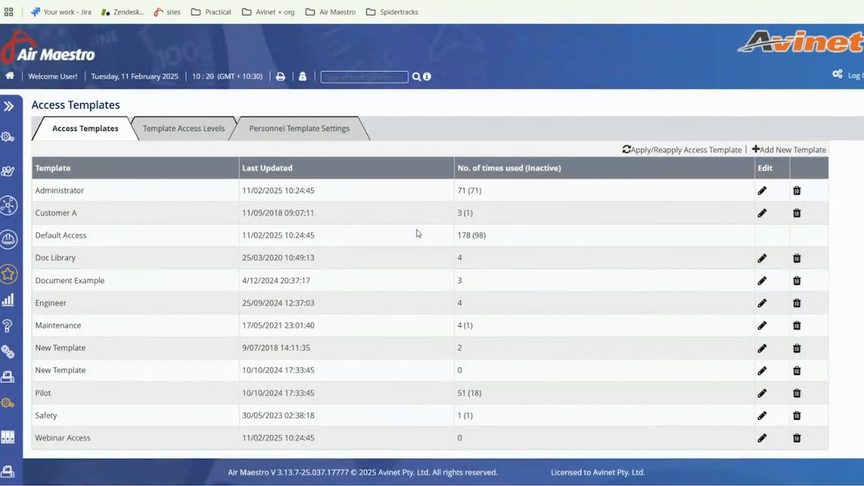
click(288, 136)
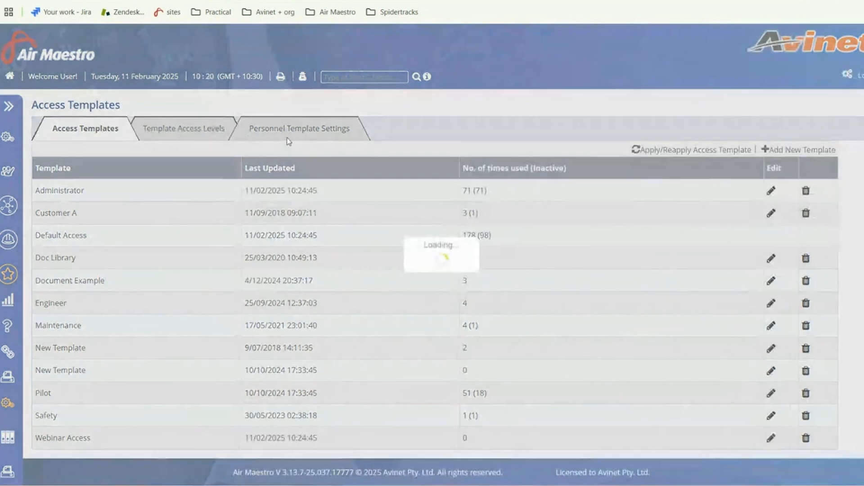